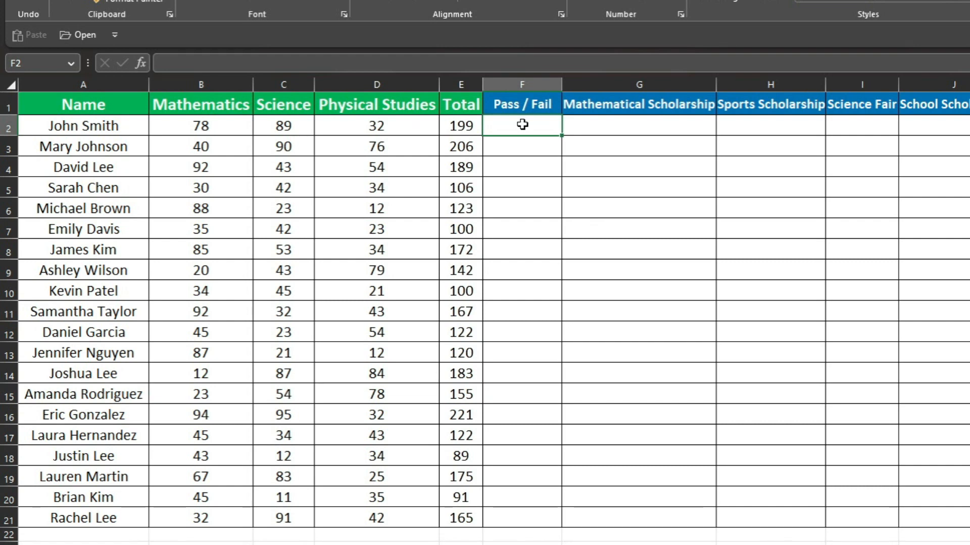
# Begin an IF formula in F2 that tests whether the Total in E2 is greater than or equal to 90
pyautogui.moveTo(461, 105); pyautogui.dragTo(478, 510)
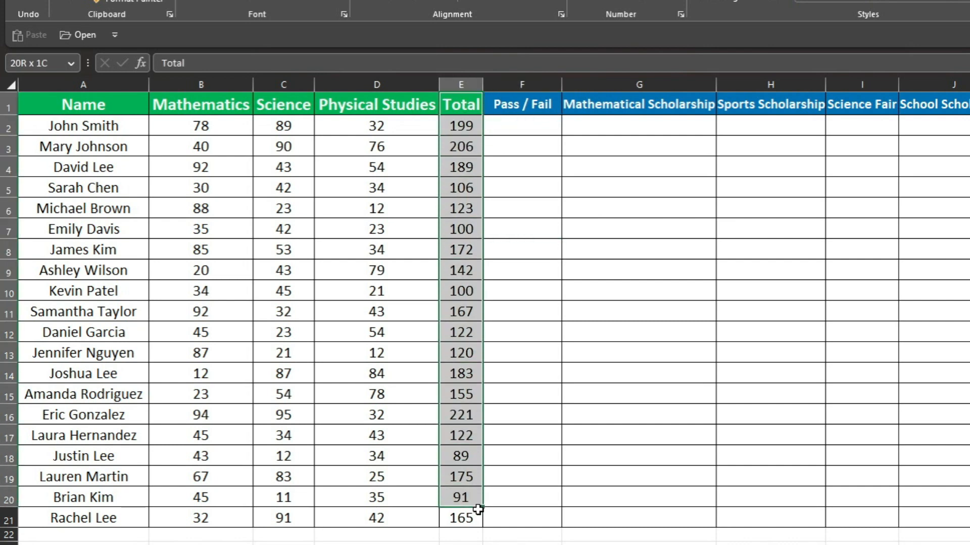
pyautogui.click(518, 119)
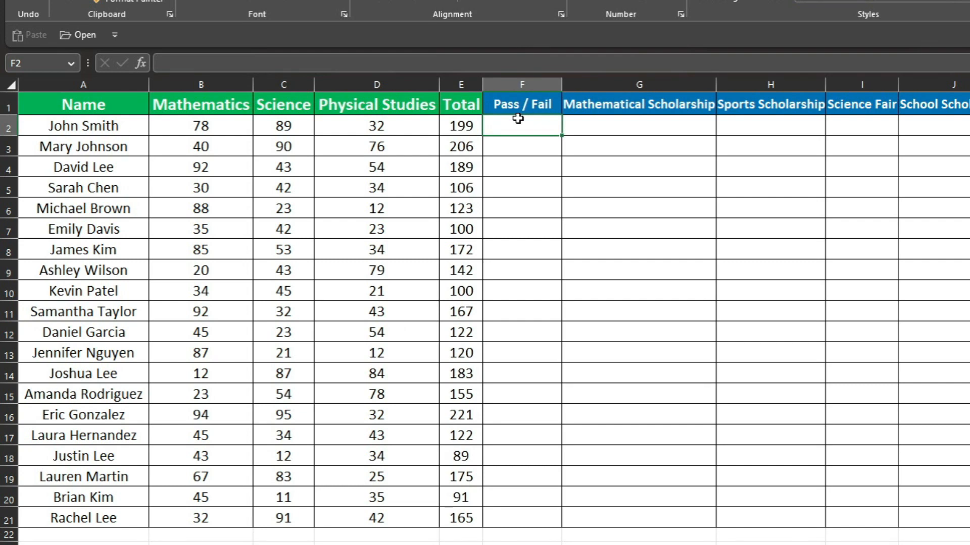
pyautogui.write('=if')
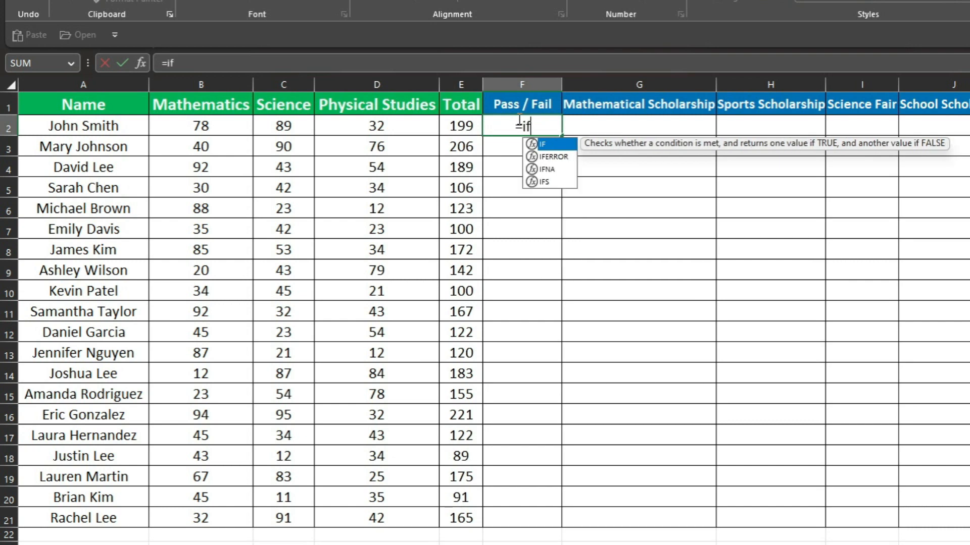
pyautogui.press('Tab')
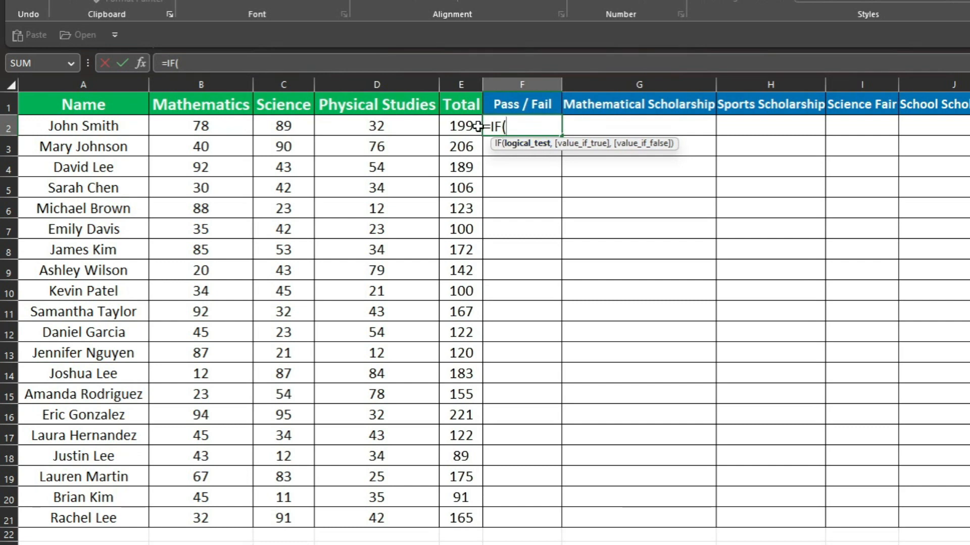
pyautogui.click(461, 123)
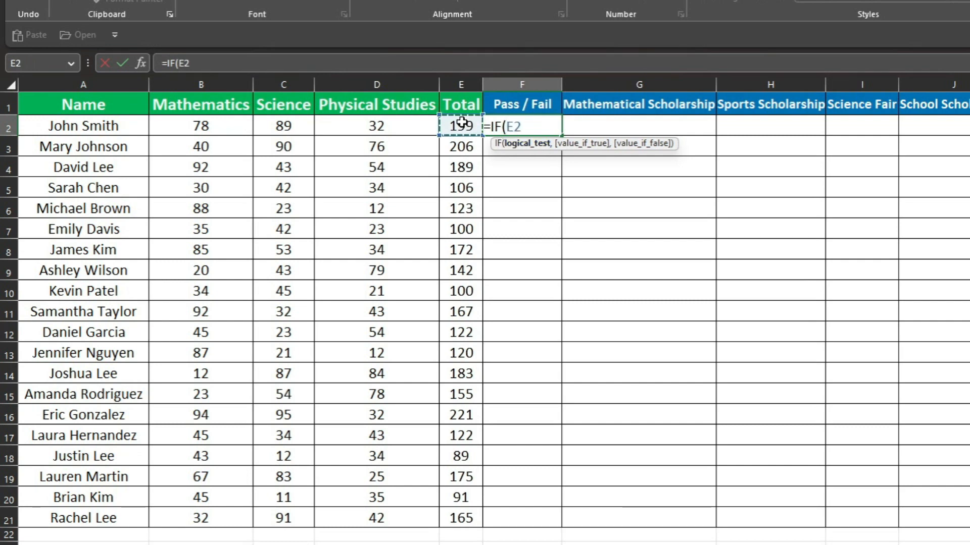
pyautogui.write('>=')
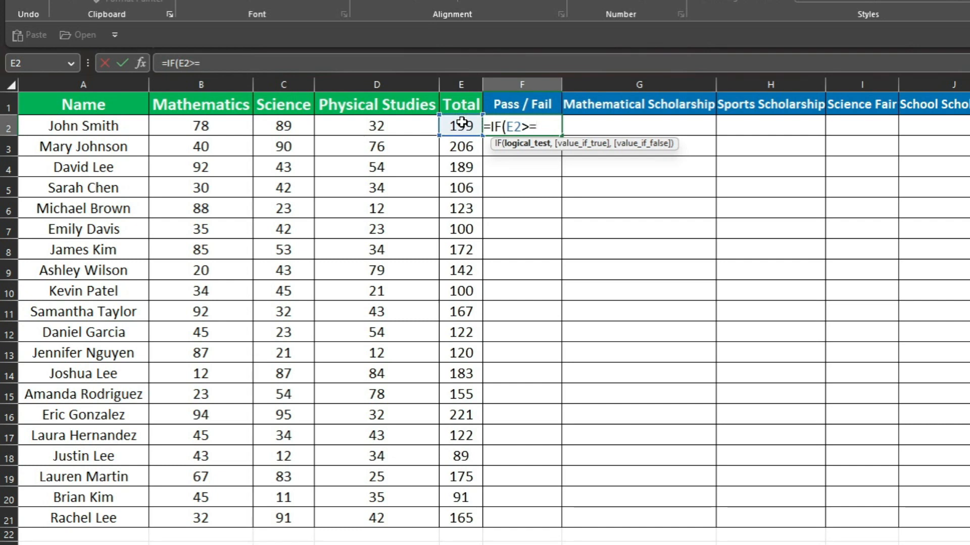
pyautogui.write('90,')
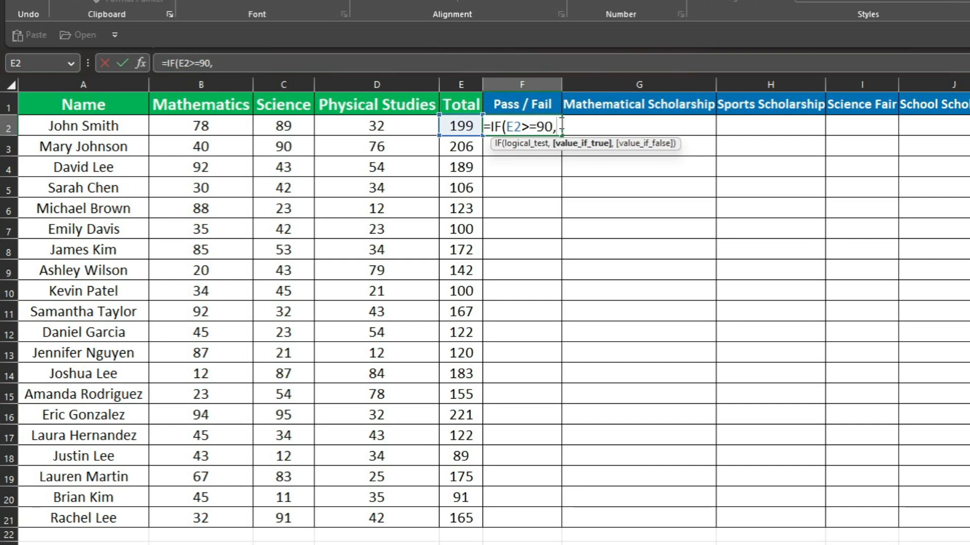
# Complete the F2 formula so it returns "Pass" when the test is true and "Fail" when it is false
pyautogui.write('"')
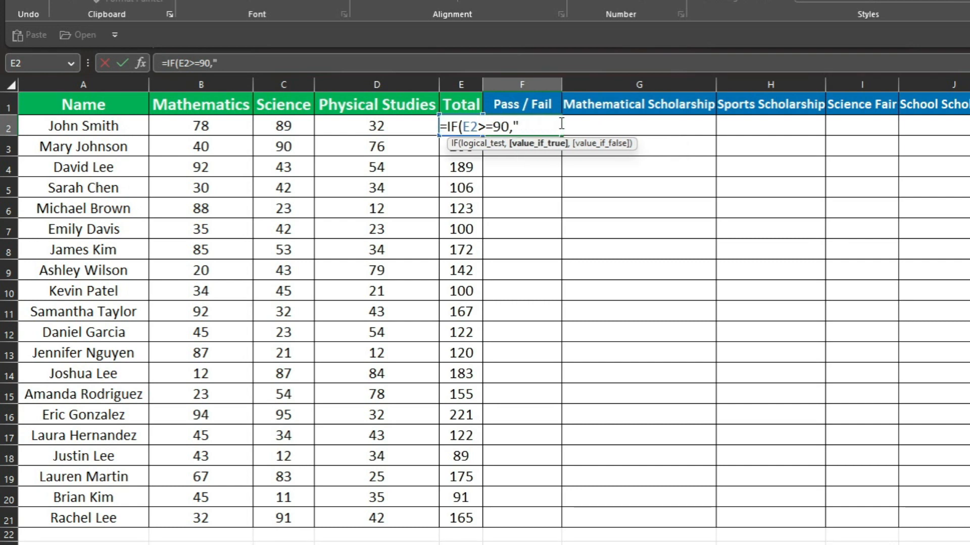
pyautogui.write('Pass"')
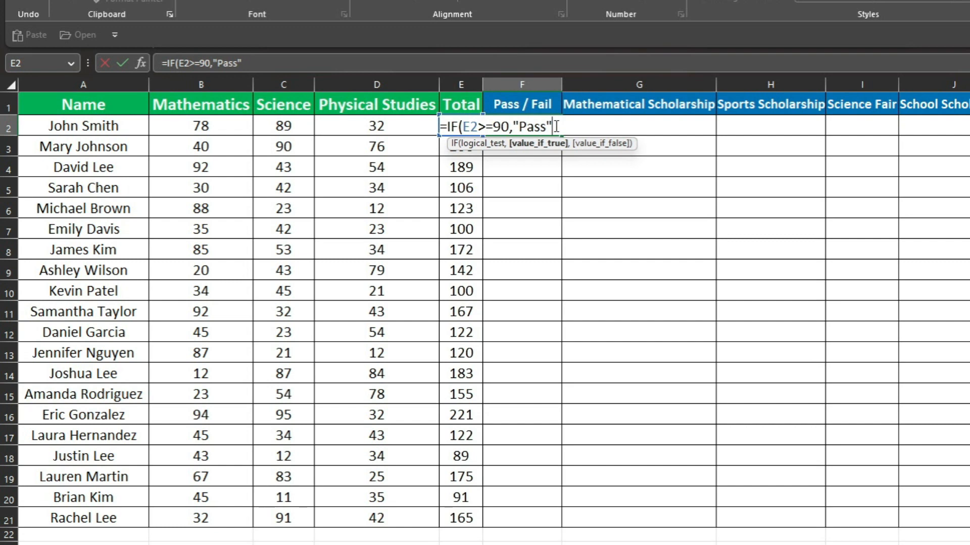
pyautogui.write(',')
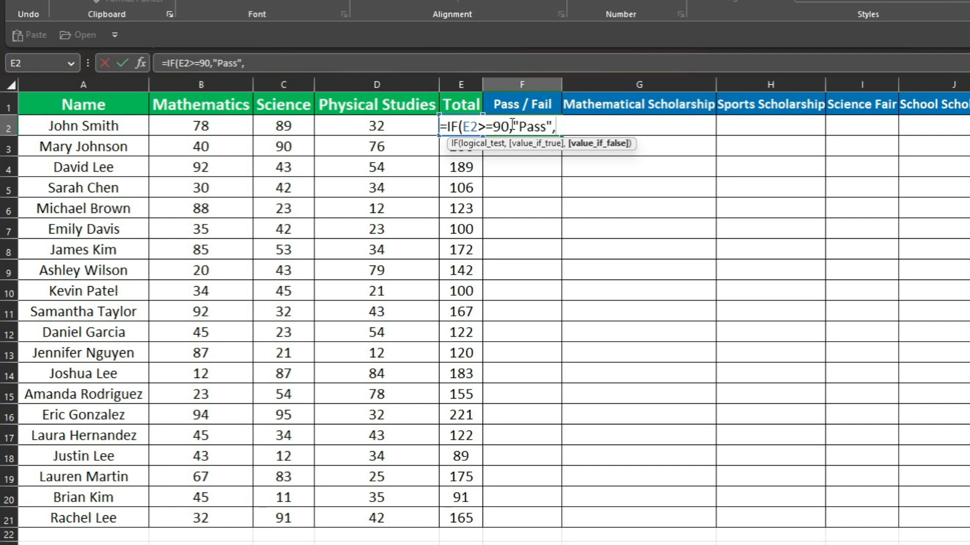
pyautogui.write('"Fail")')
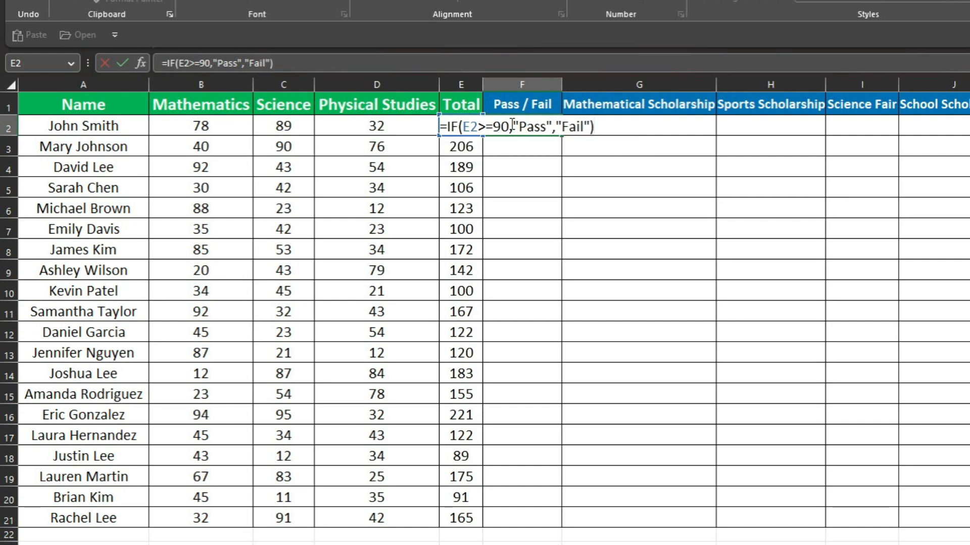
pyautogui.press('Return')
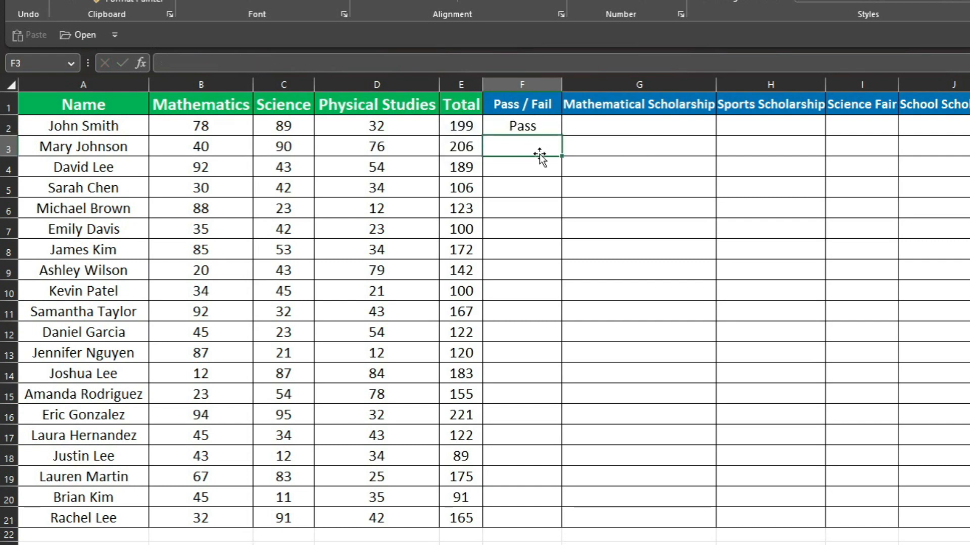
# Copy the Pass / Fail formula from F2 down the column through F21
pyautogui.click(536, 126)
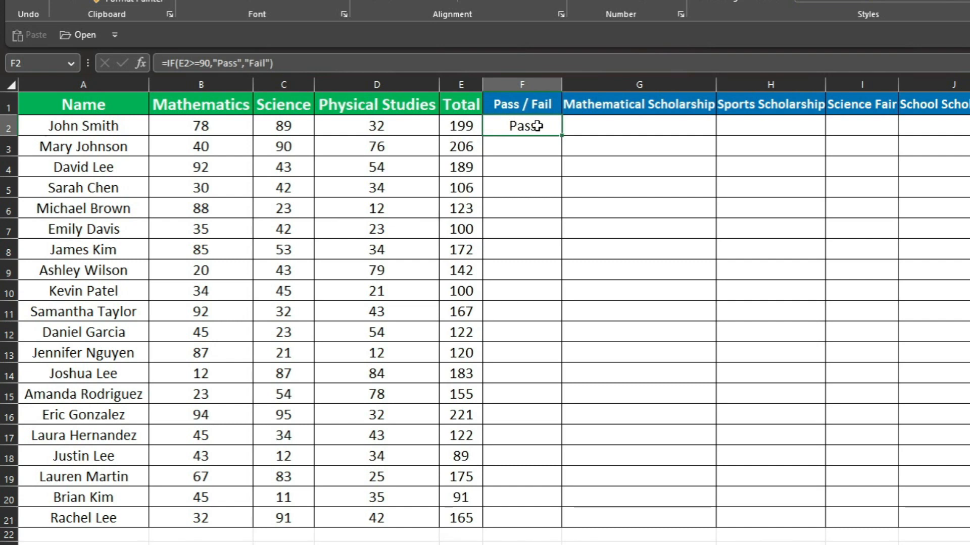
pyautogui.click(469, 127)
pyautogui.click(514, 126)
pyautogui.click(470, 127)
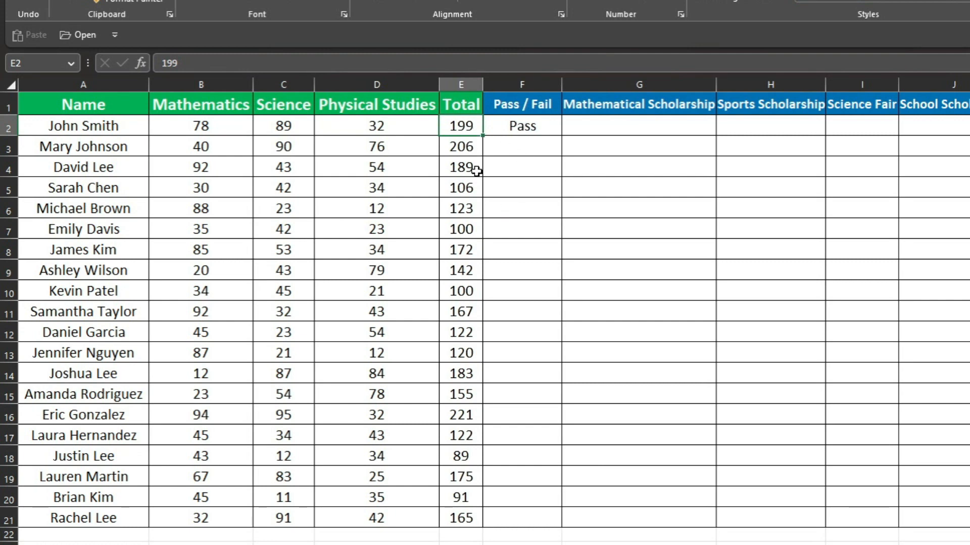
pyautogui.click(541, 125)
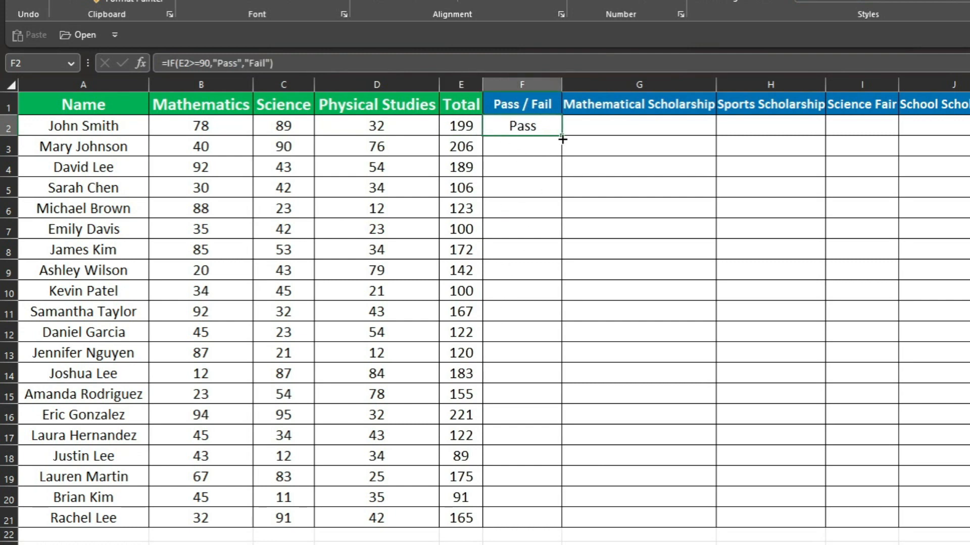
pyautogui.moveTo(563, 137); pyautogui.dragTo(560, 462)
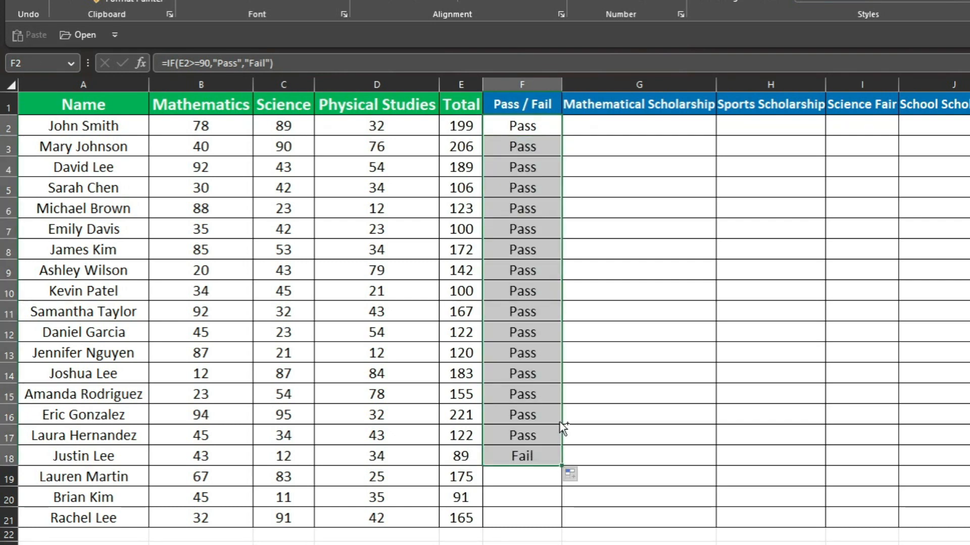
pyautogui.hotkey('ctrl', 'z')
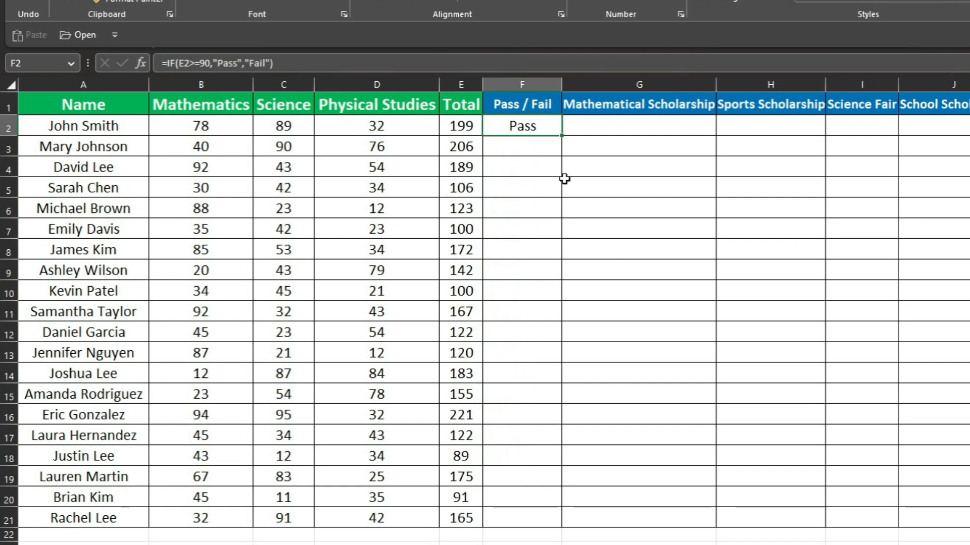
pyautogui.doubleClick(564, 136)
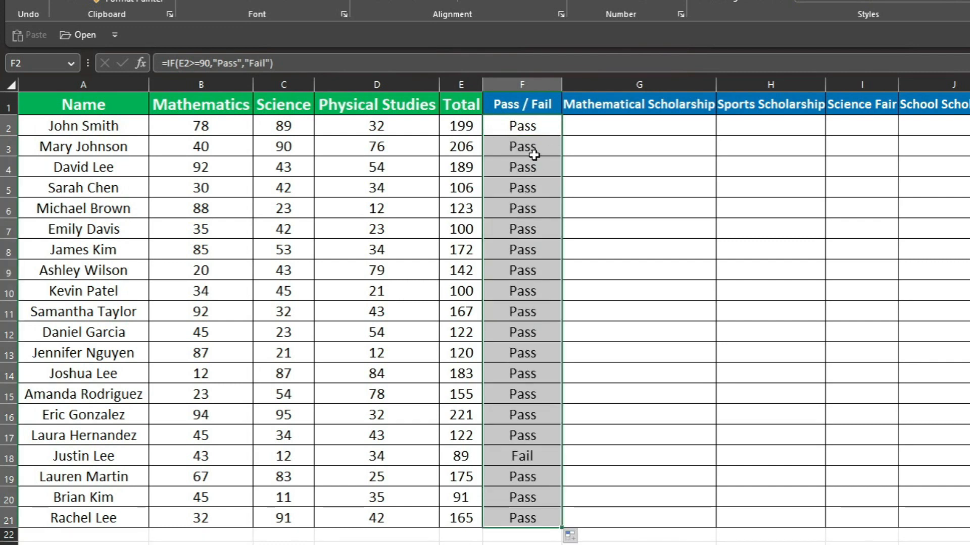
# Compare the Pass / Fail result in F18 with the Total in E18
pyautogui.click(539, 326)
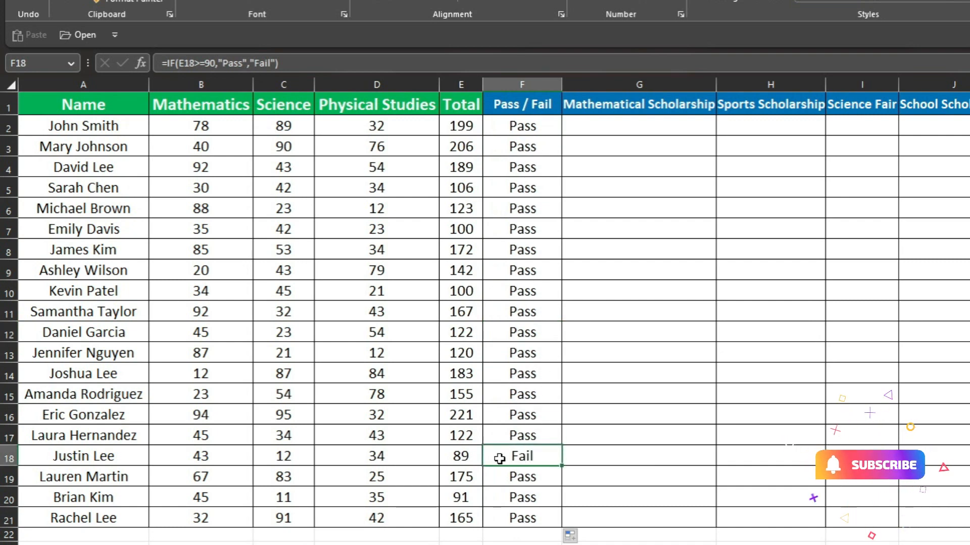
pyautogui.click(473, 458)
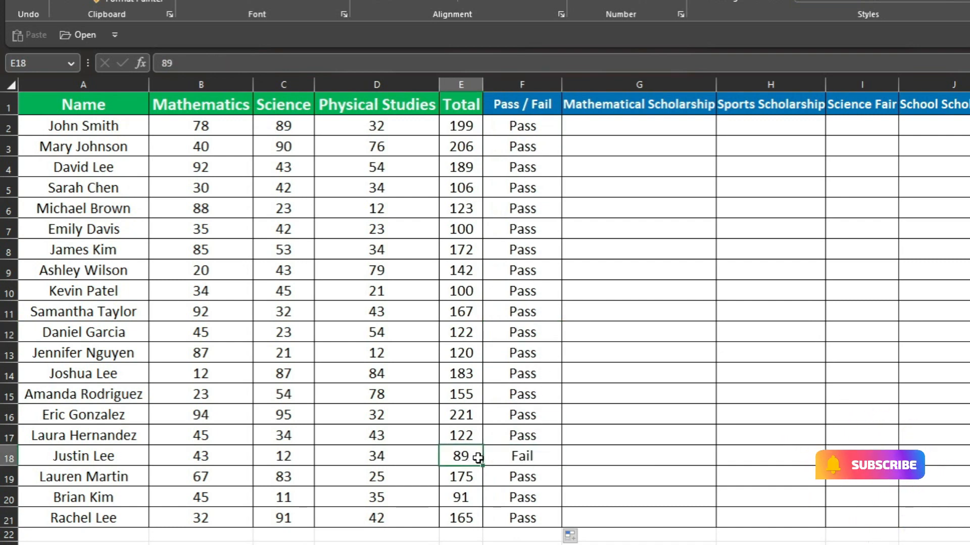
pyautogui.click(500, 455)
pyautogui.click(468, 458)
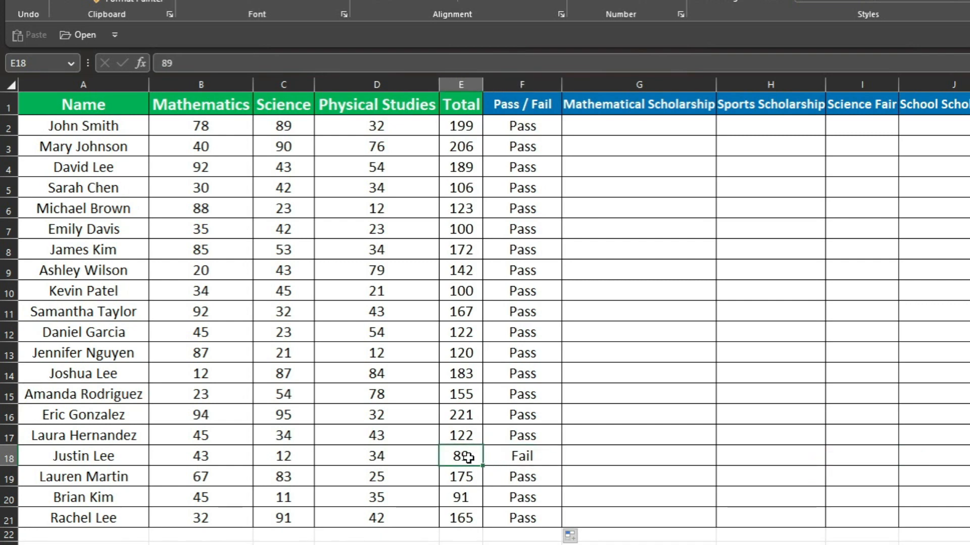
pyautogui.click(515, 456)
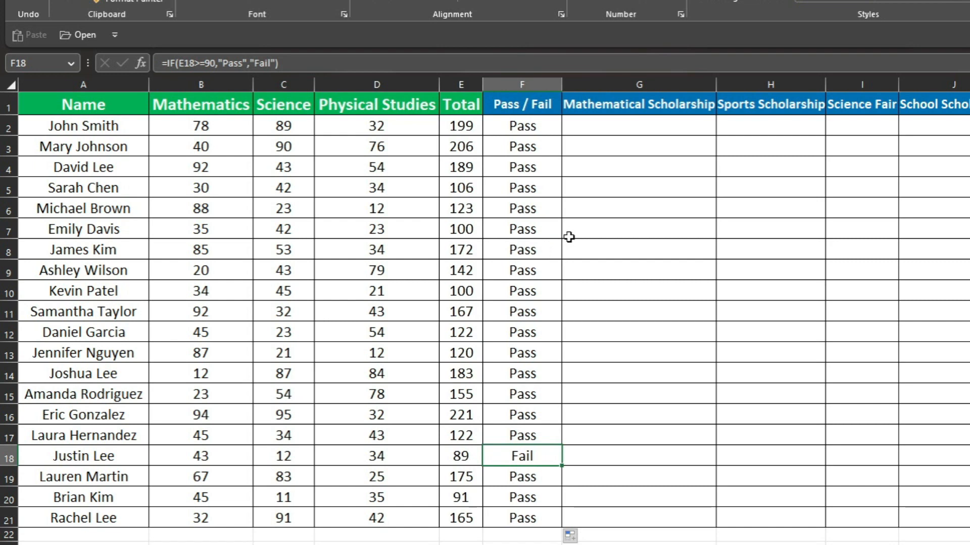
# Begin an IF formula in G2 under Mathematical Scholarship that tests whether the Mathematics mark in B2 is at least 50
pyautogui.click(684, 123)
pyautogui.click(611, 107)
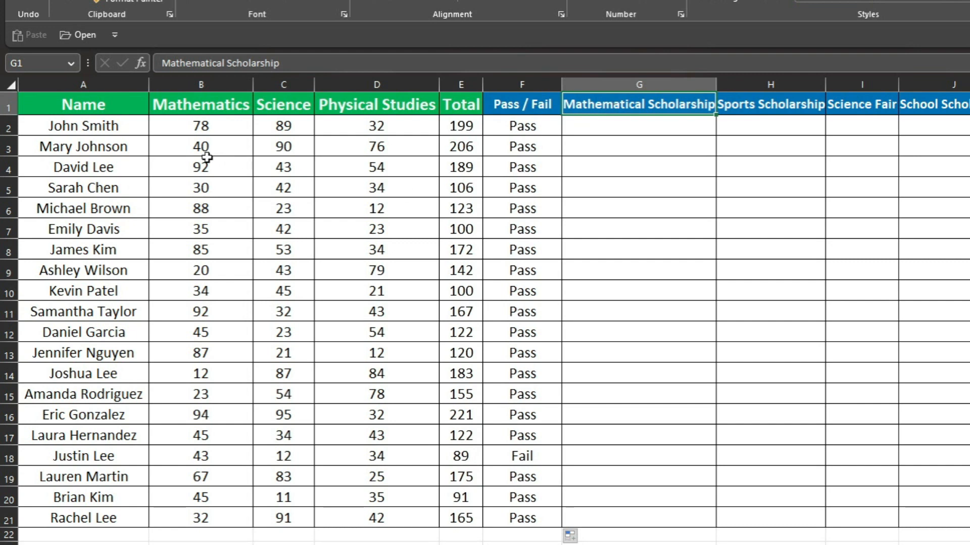
pyautogui.moveTo(193, 127); pyautogui.dragTo(173, 514)
pyautogui.click(636, 126)
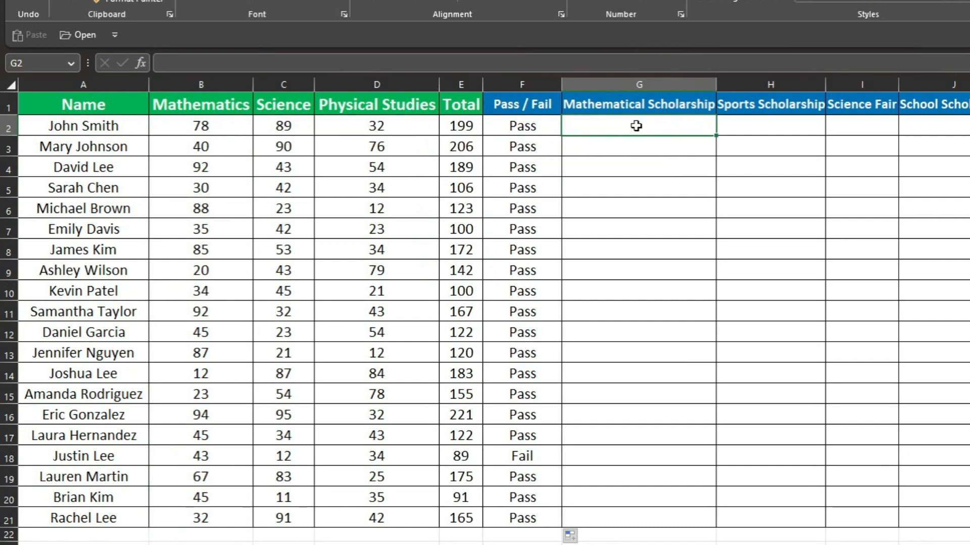
pyautogui.write('=if')
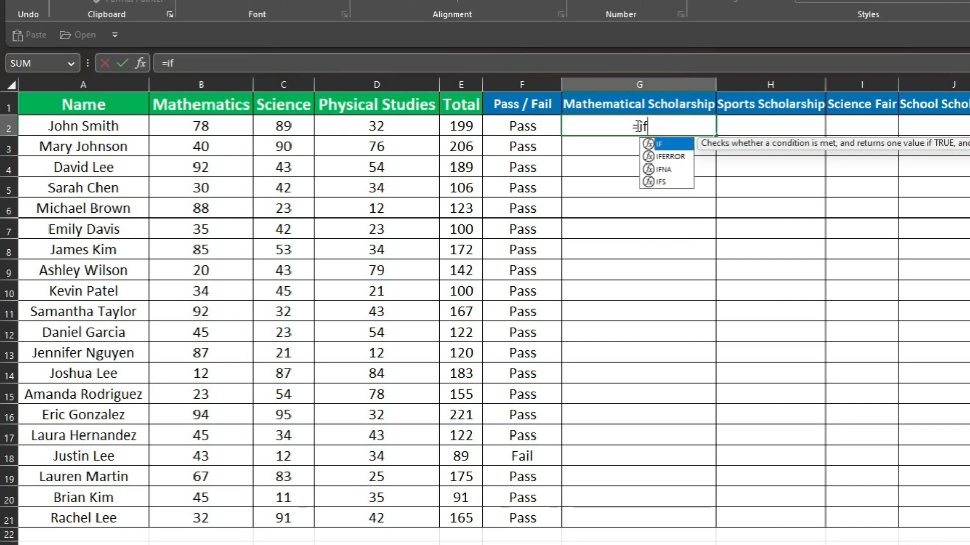
pyautogui.press('Tab')
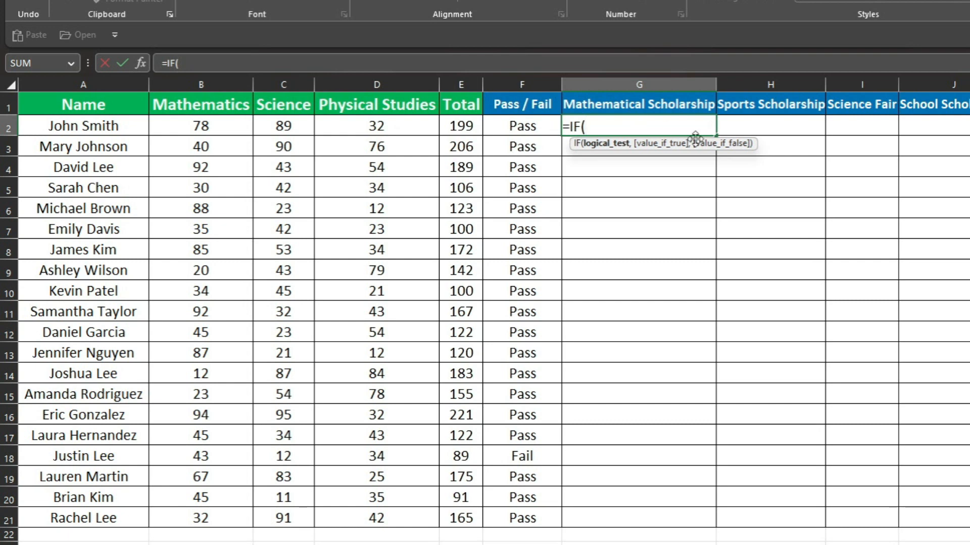
pyautogui.click(182, 123)
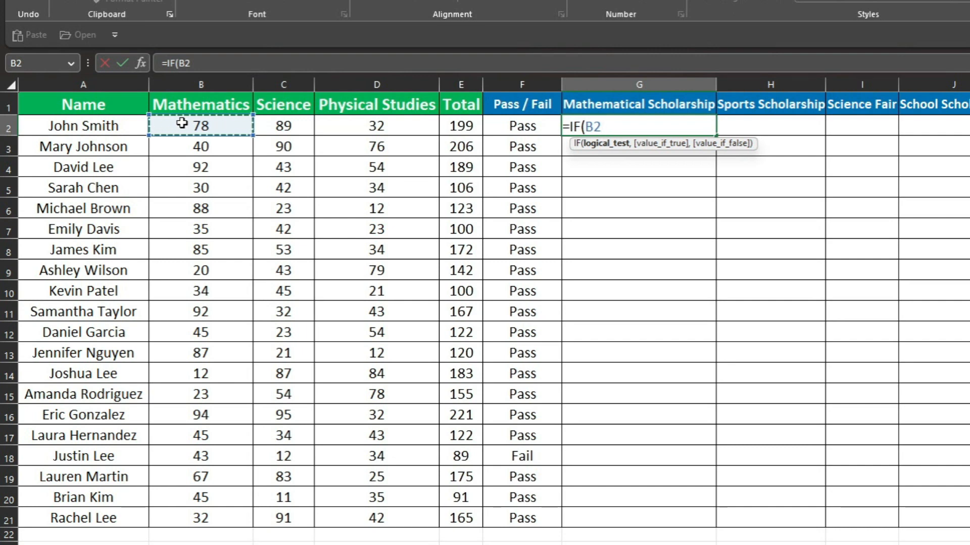
pyautogui.write('>=')
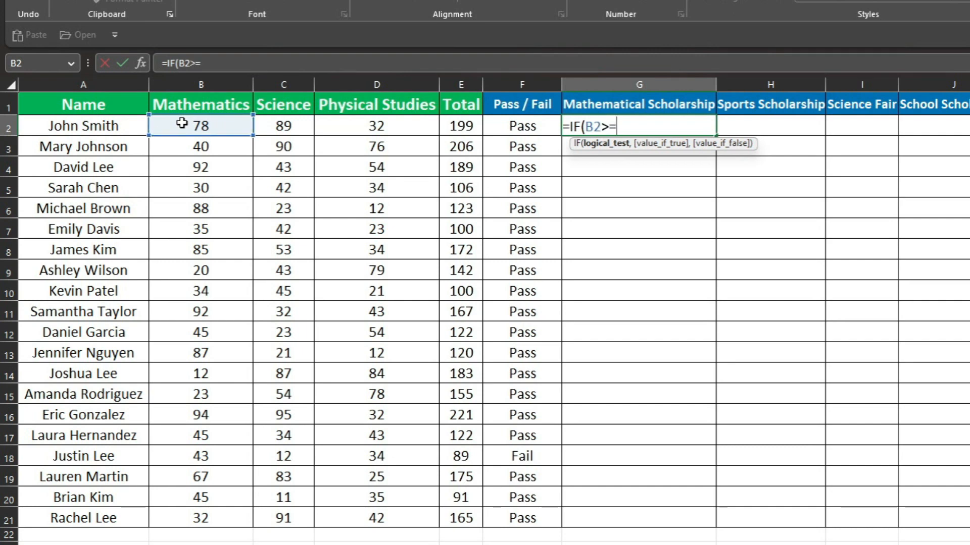
pyautogui.write('50,')
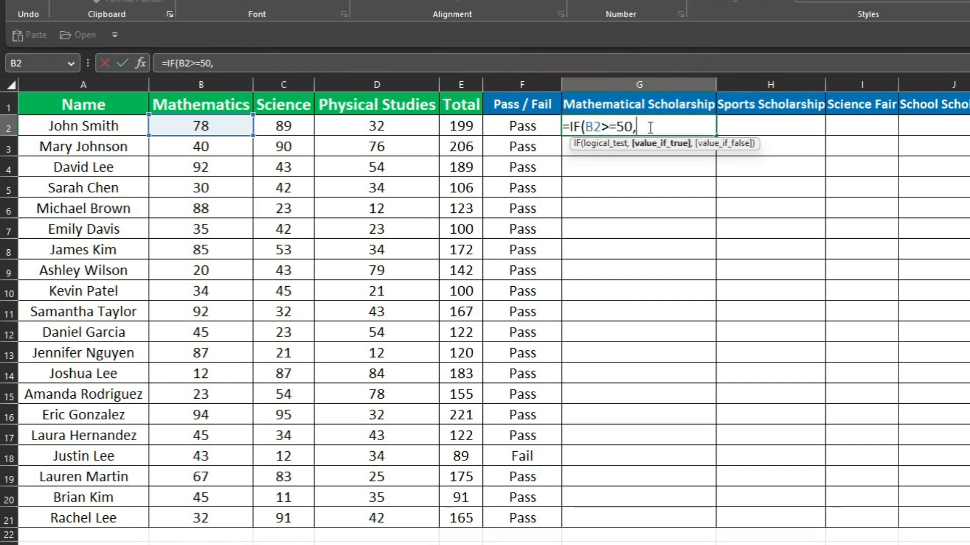
# Complete the G2 formula so it returns "Eligible" when true and "Not Eligible" when false
pyautogui.write('"Eligible"')
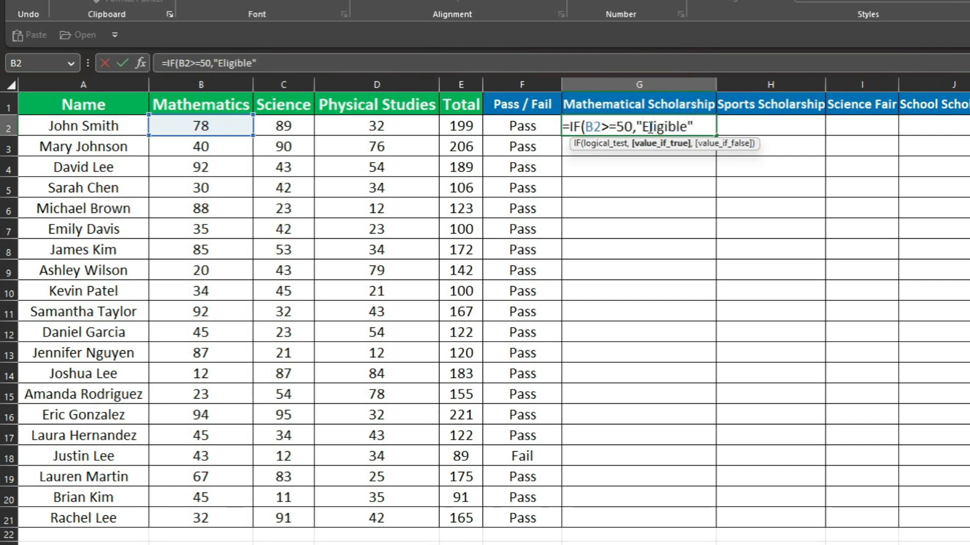
pyautogui.write(',')
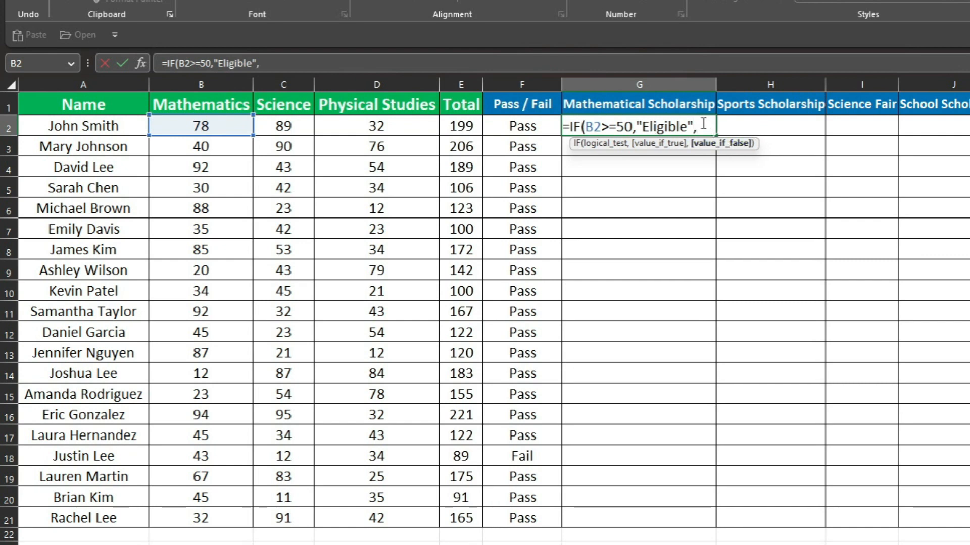
pyautogui.write('"')
pyautogui.write('No')
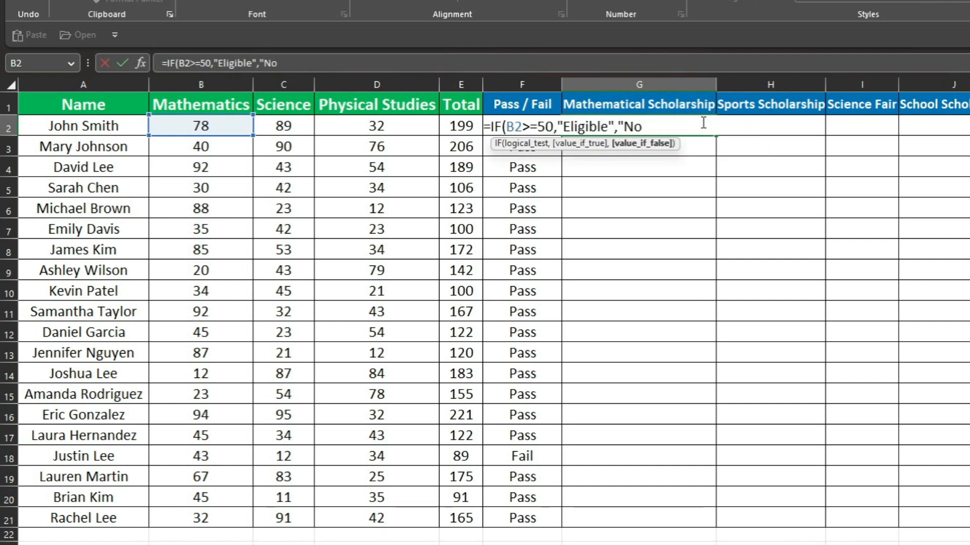
pyautogui.write('t Eligible"')
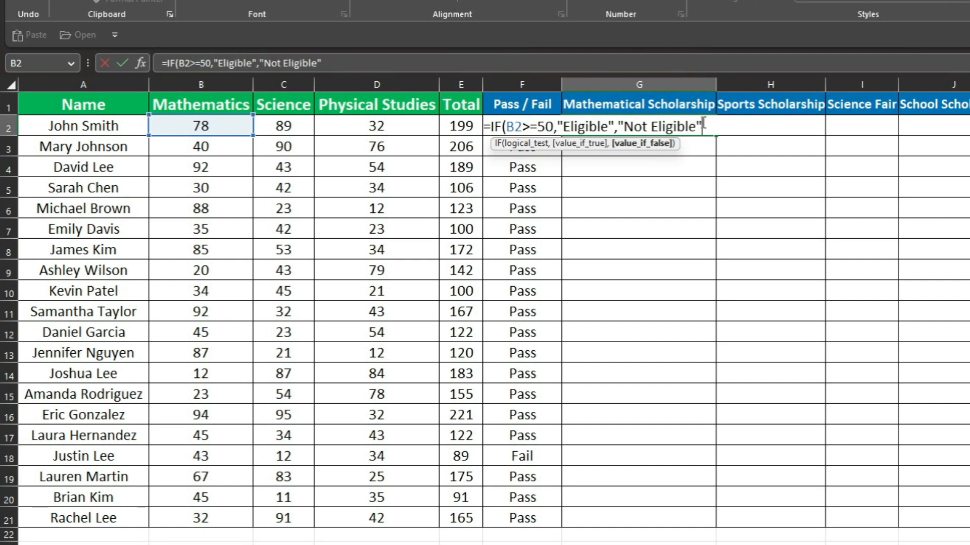
pyautogui.write(')')
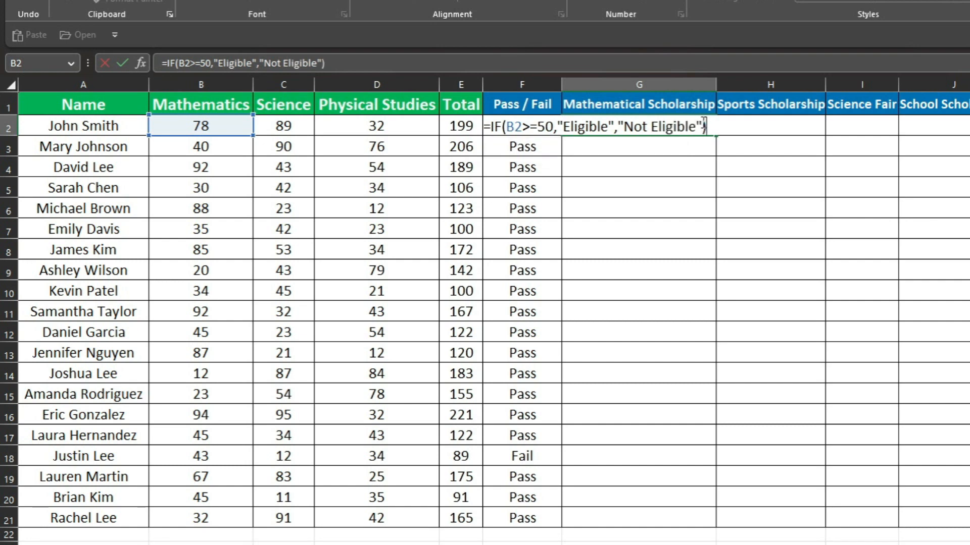
pyautogui.press('Return')
pyautogui.click(654, 123)
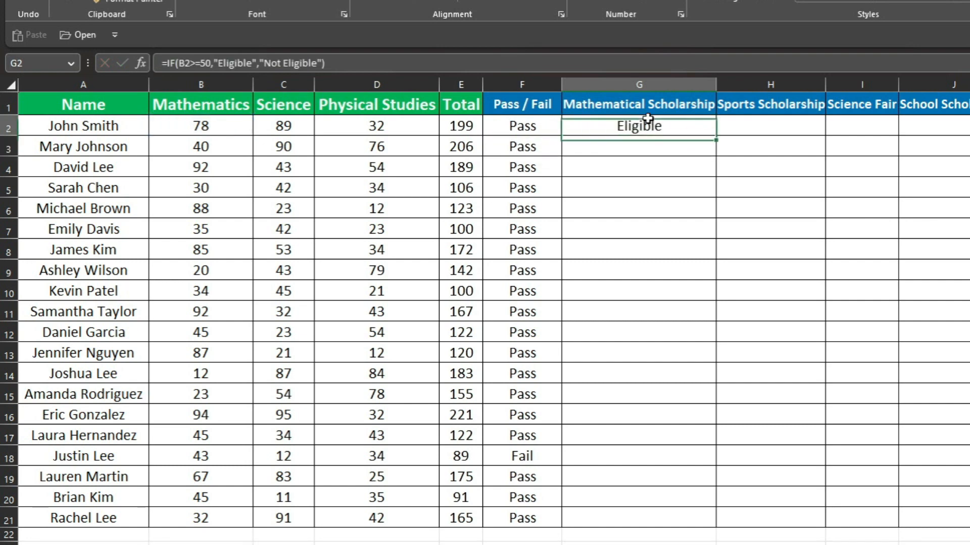
# Copy the Mathematical Scholarship formula from G2 down the column through G21
pyautogui.click(222, 129)
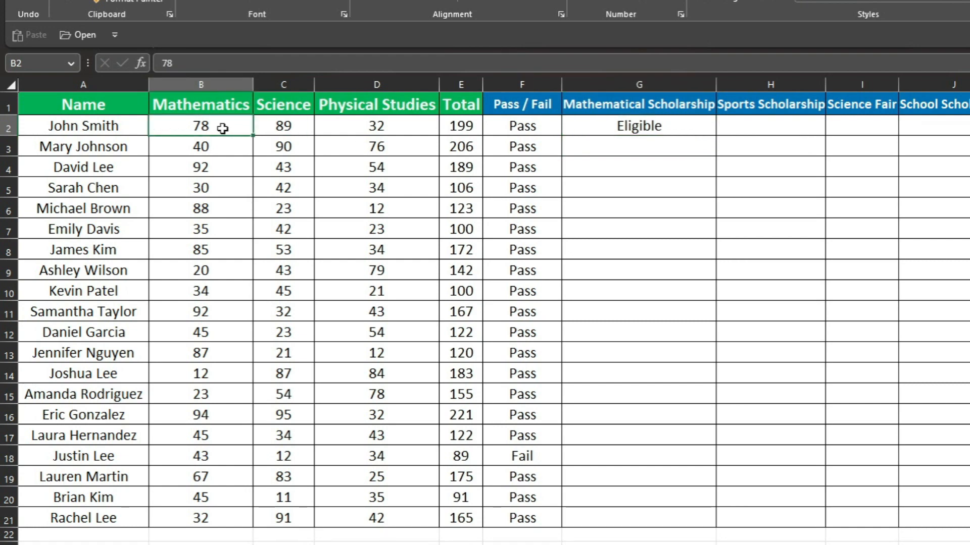
pyautogui.click(684, 130)
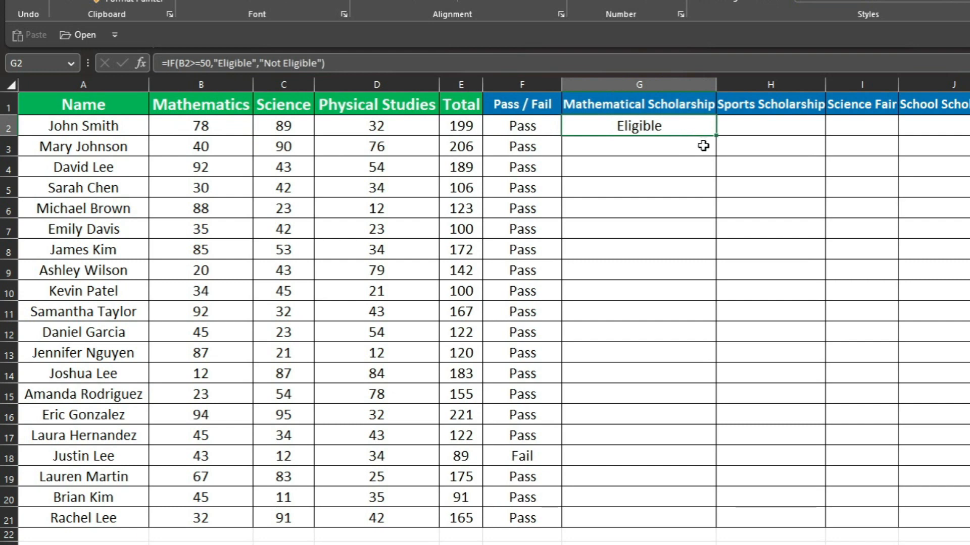
pyautogui.doubleClick(717, 136)
pyautogui.click(708, 228)
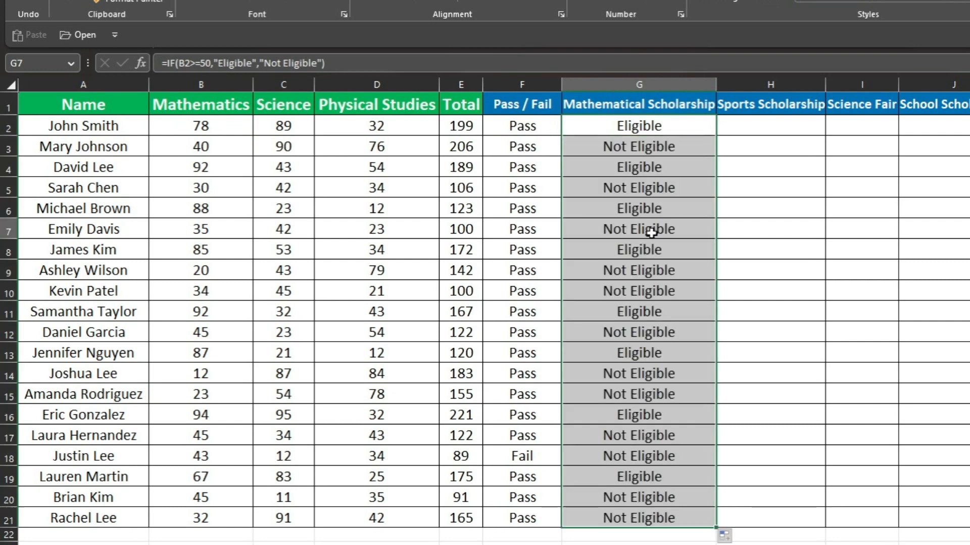
pyautogui.moveTo(673, 131); pyautogui.dragTo(651, 515)
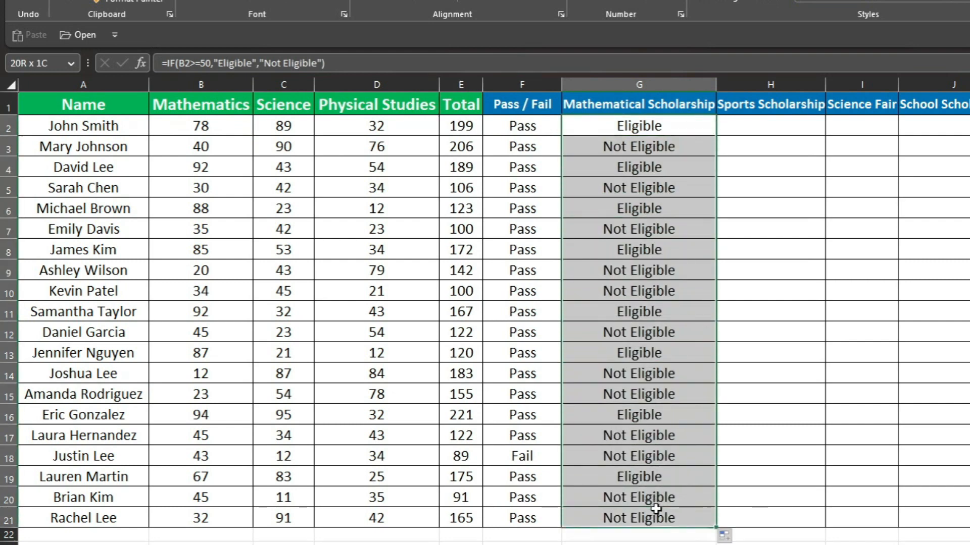
pyautogui.click(681, 333)
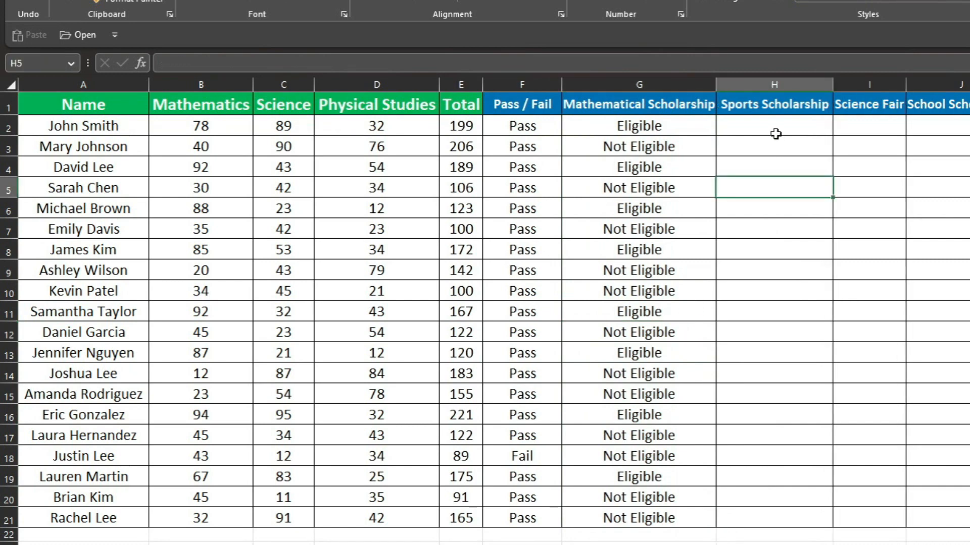
# Examine the Physical Studies marks in column D and the Totals in column E as criteria for the Sports Scholarship column
pyautogui.click(774, 128)
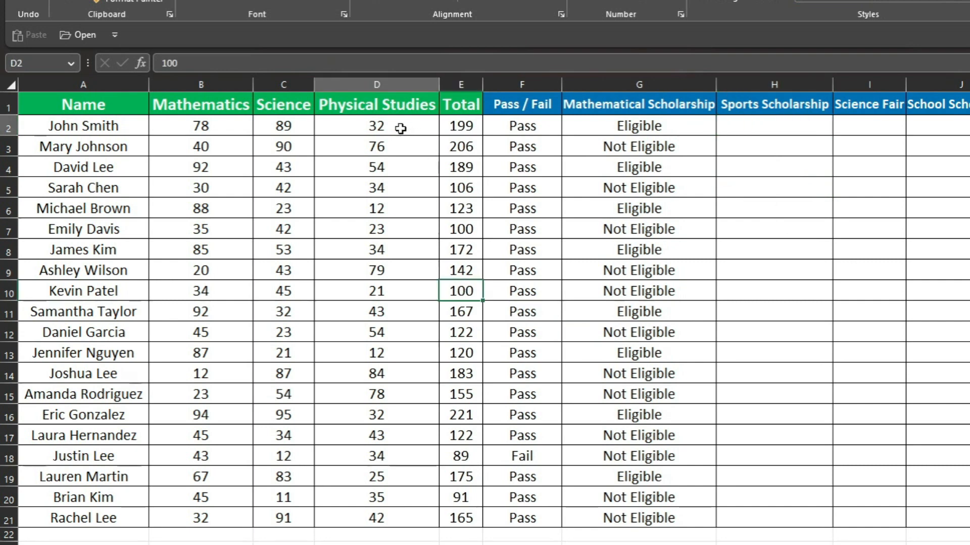
pyautogui.moveTo(400, 126); pyautogui.dragTo(399, 362)
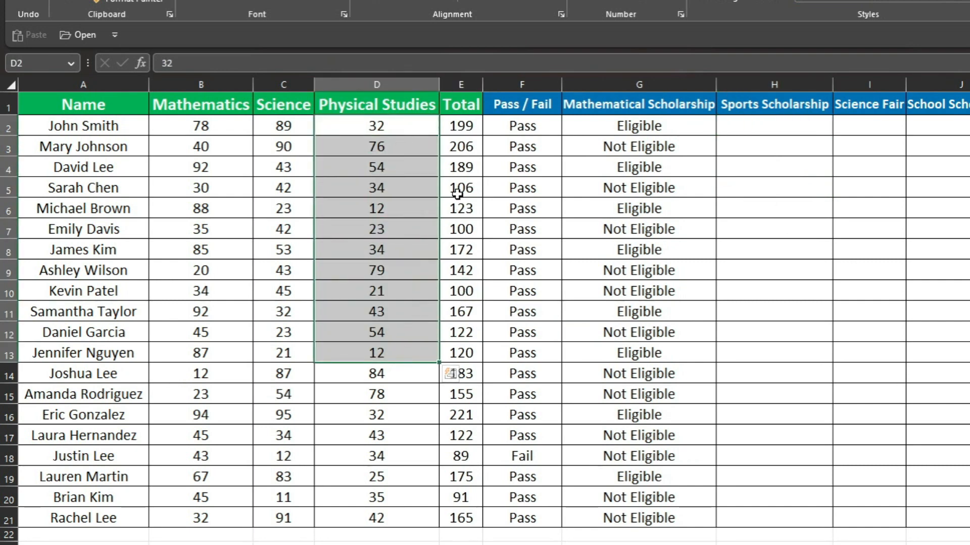
pyautogui.moveTo(455, 125); pyautogui.dragTo(451, 315)
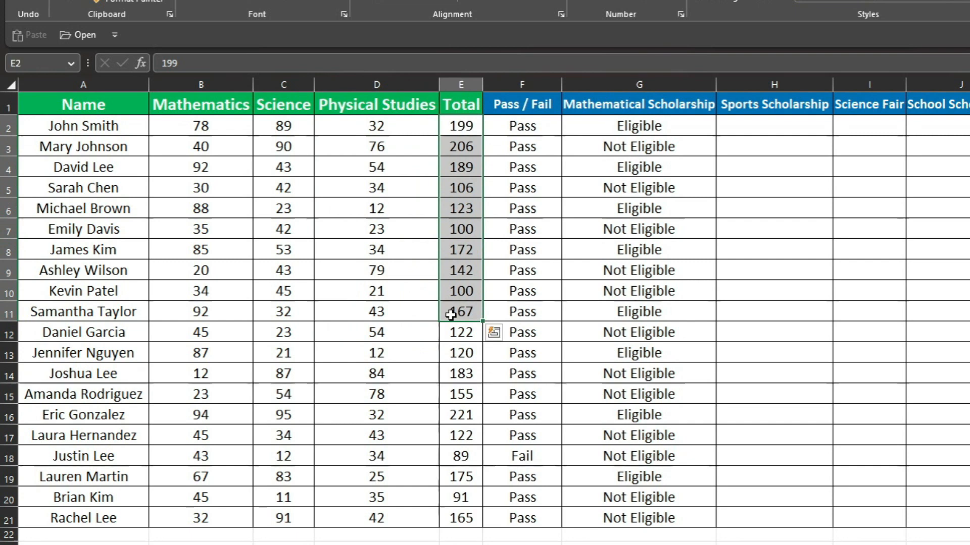
pyautogui.moveTo(457, 249); pyautogui.dragTo(453, 293)
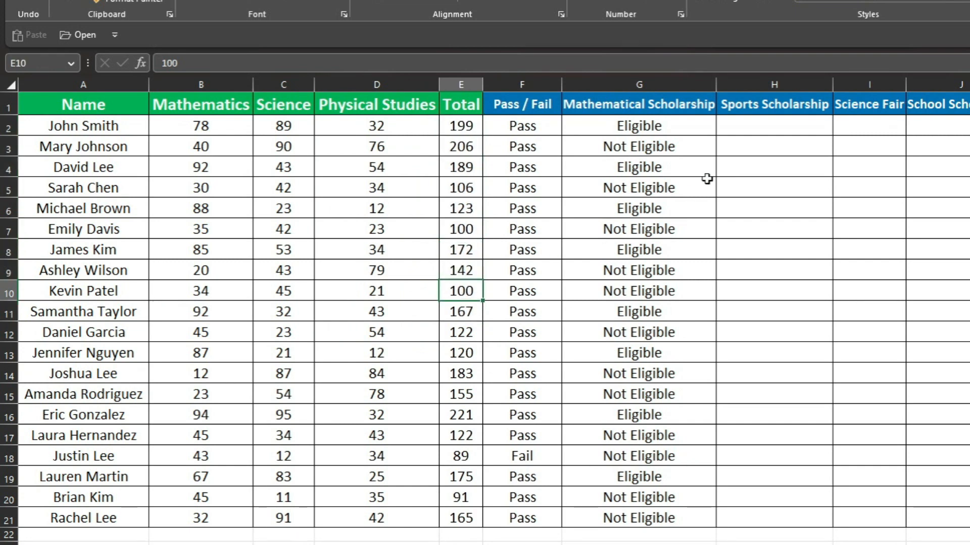
pyautogui.click(775, 126)
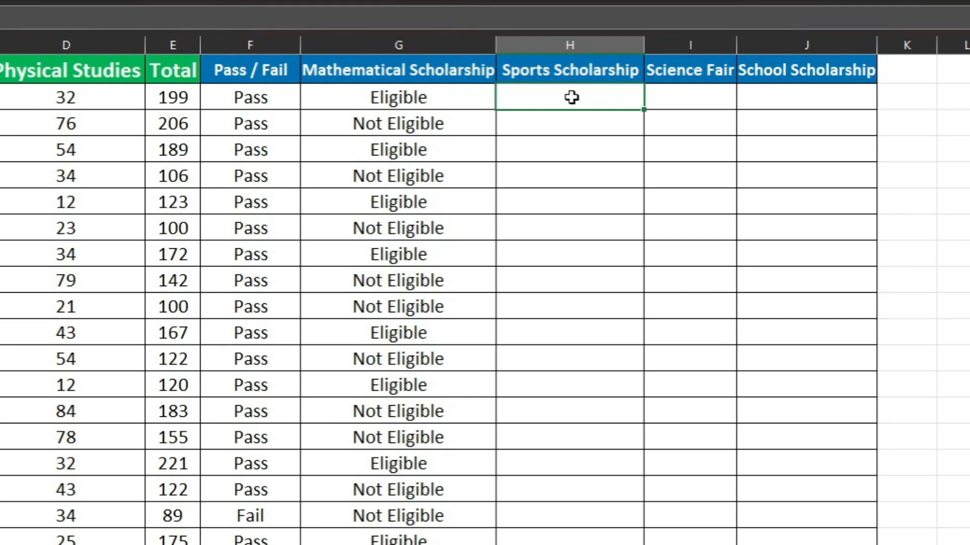
pyautogui.click(212, 103)
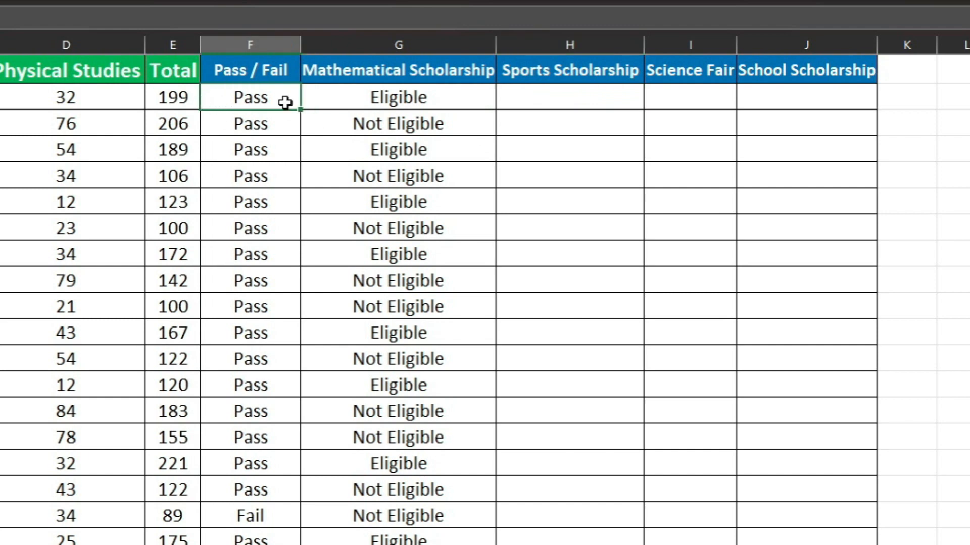
pyautogui.click(341, 91)
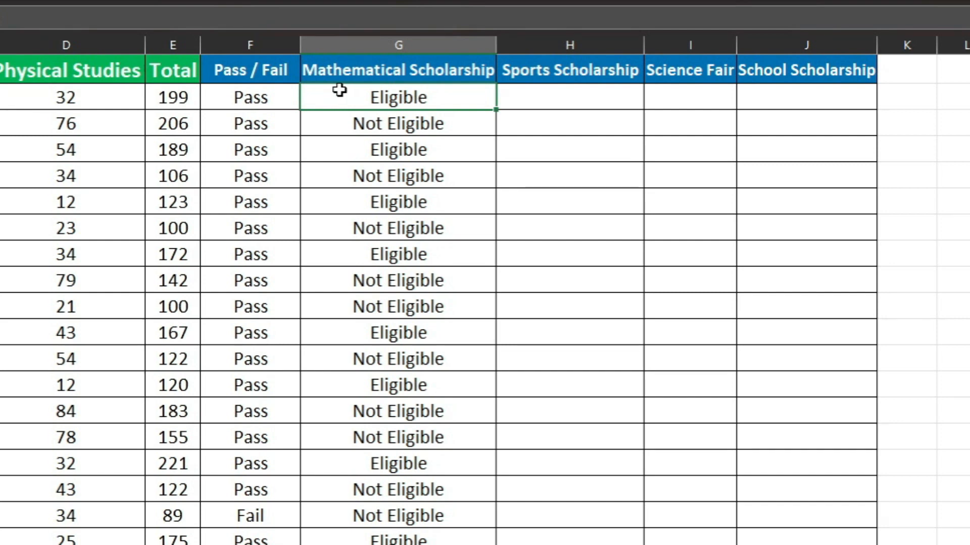
pyautogui.click(589, 94)
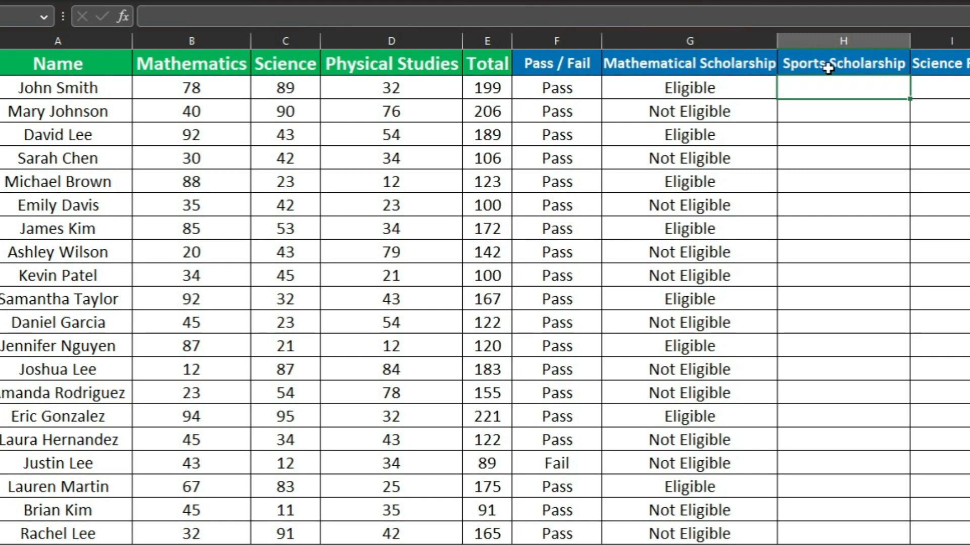
pyautogui.moveTo(435, 89); pyautogui.dragTo(402, 520)
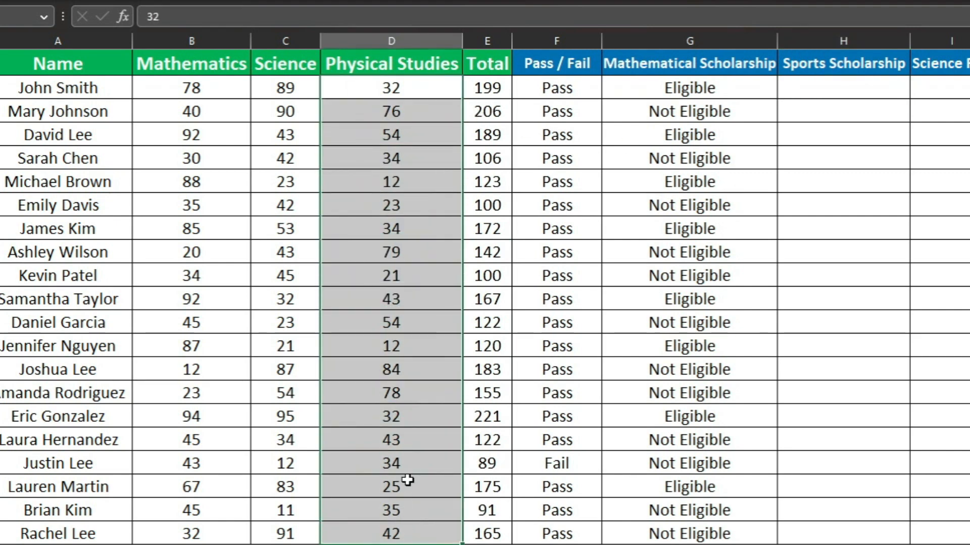
pyautogui.moveTo(487, 92); pyautogui.dragTo(465, 312)
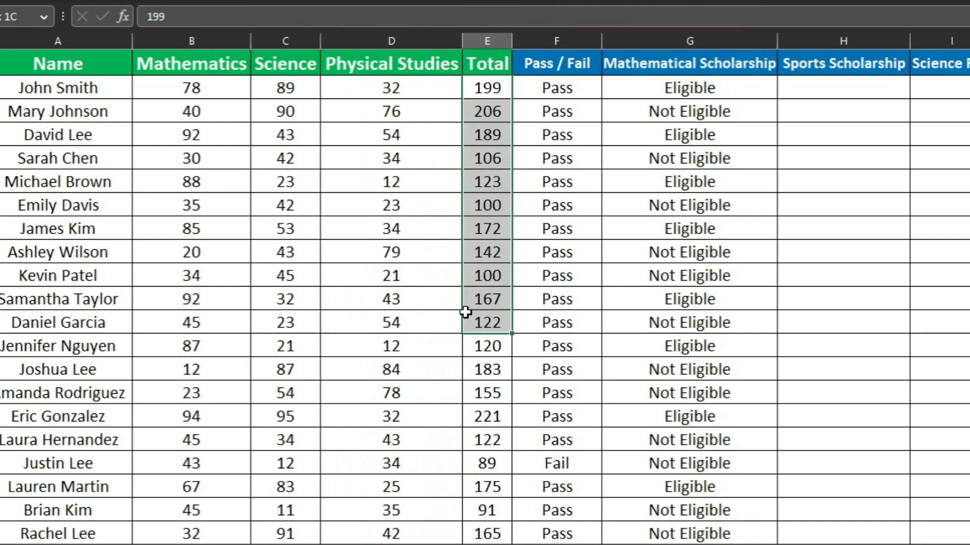
# Begin an AND formula in H2 under Sports Scholarship that tests whether the Physical Studies mark in D2 is at least 50
pyautogui.click(791, 87)
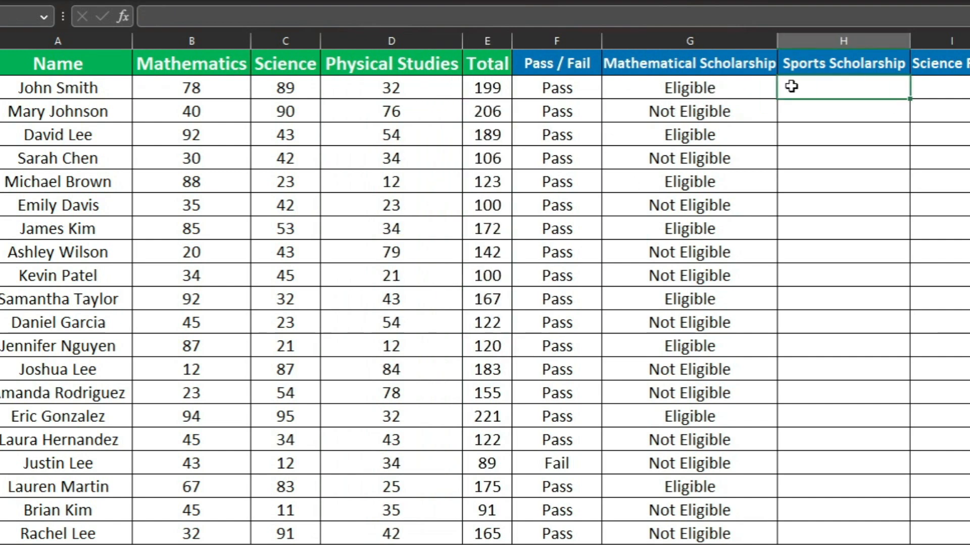
pyautogui.write('=An')
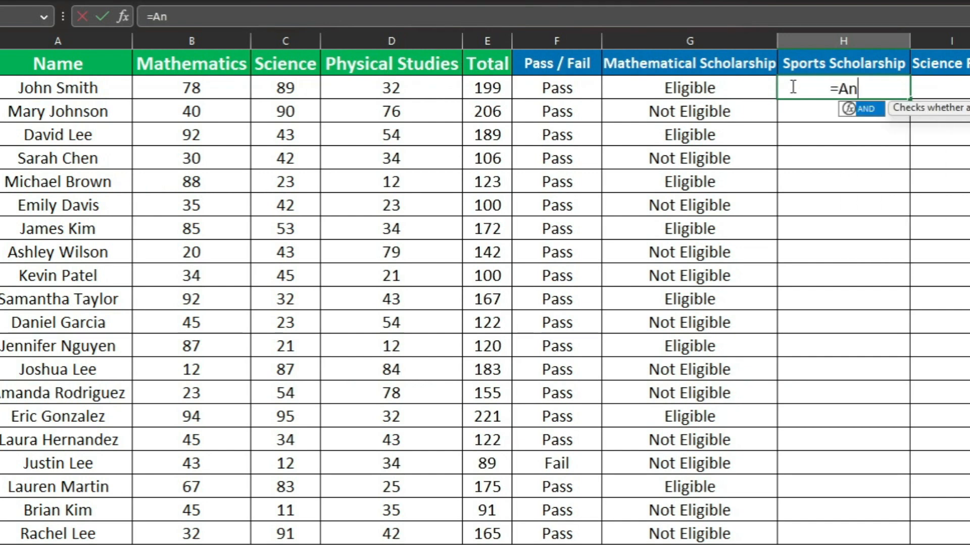
pyautogui.write('d')
pyautogui.press('Tab')
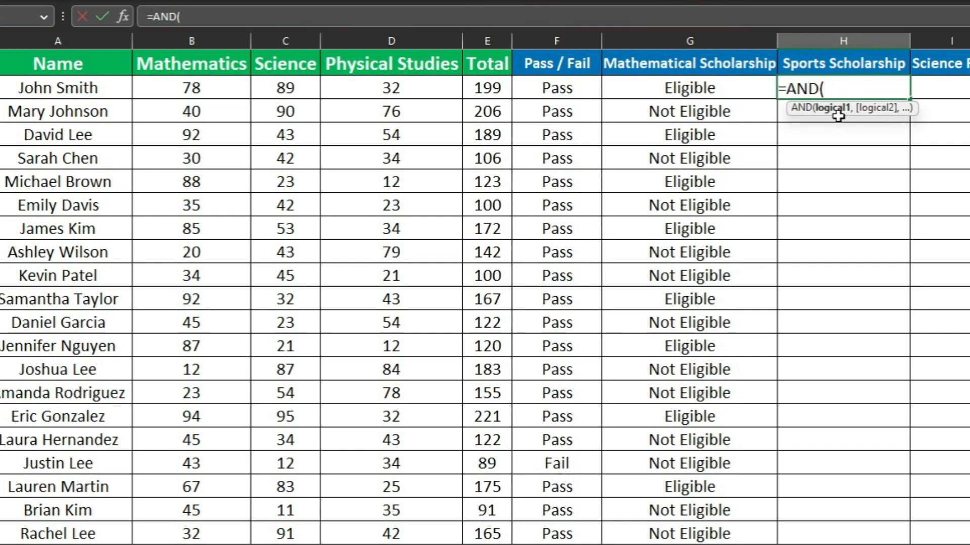
pyautogui.click(385, 87)
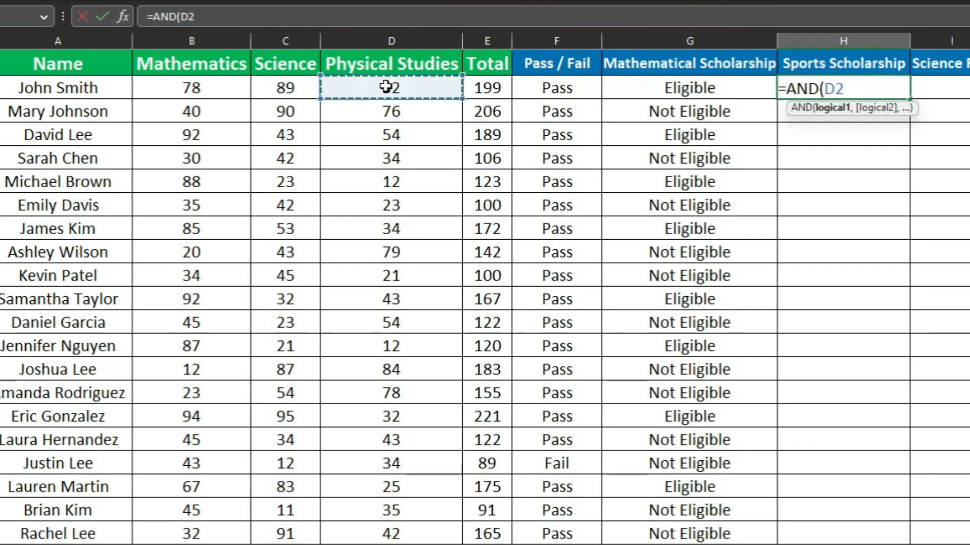
pyautogui.write('>=5')
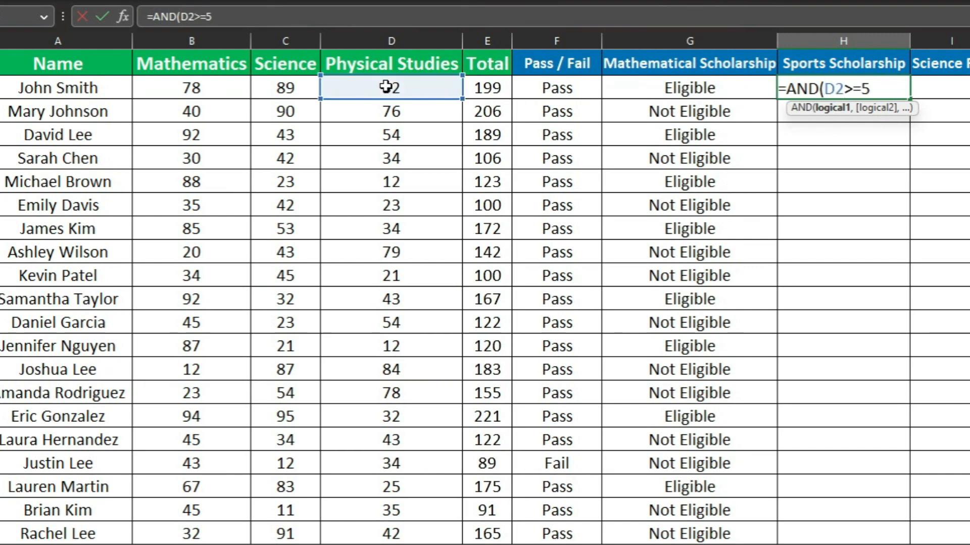
pyautogui.write('0,')
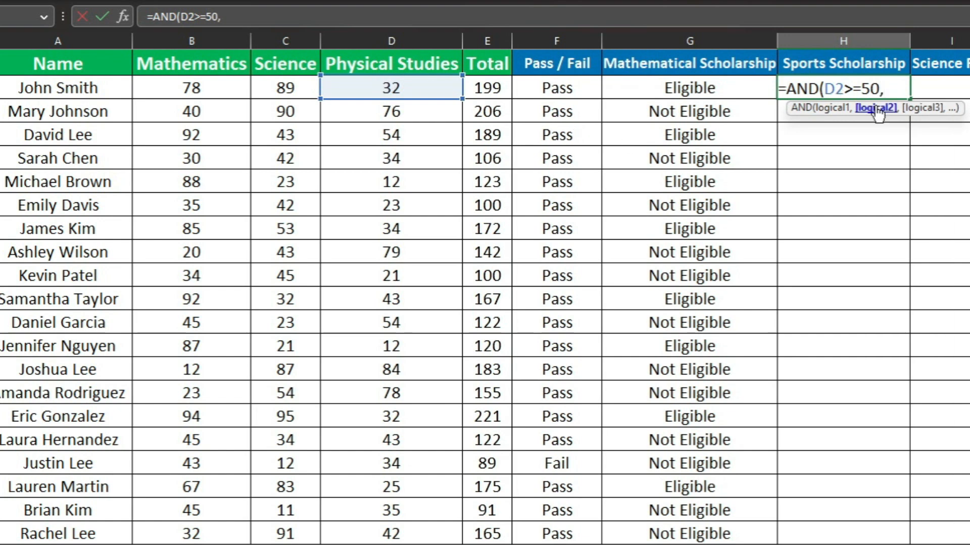
# Complete the H2 formula with a second condition that the Total in E2 is at least 150
pyautogui.click(485, 91)
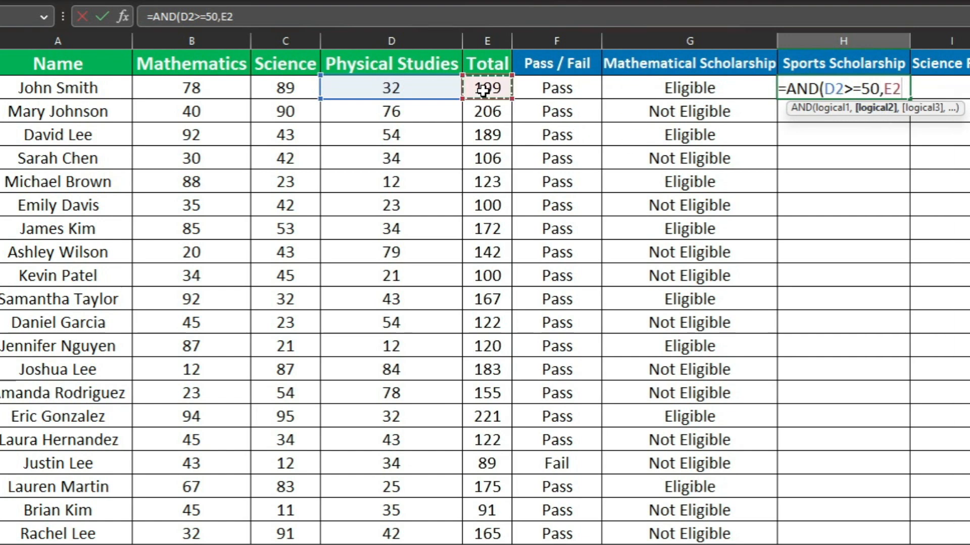
pyautogui.write('>=')
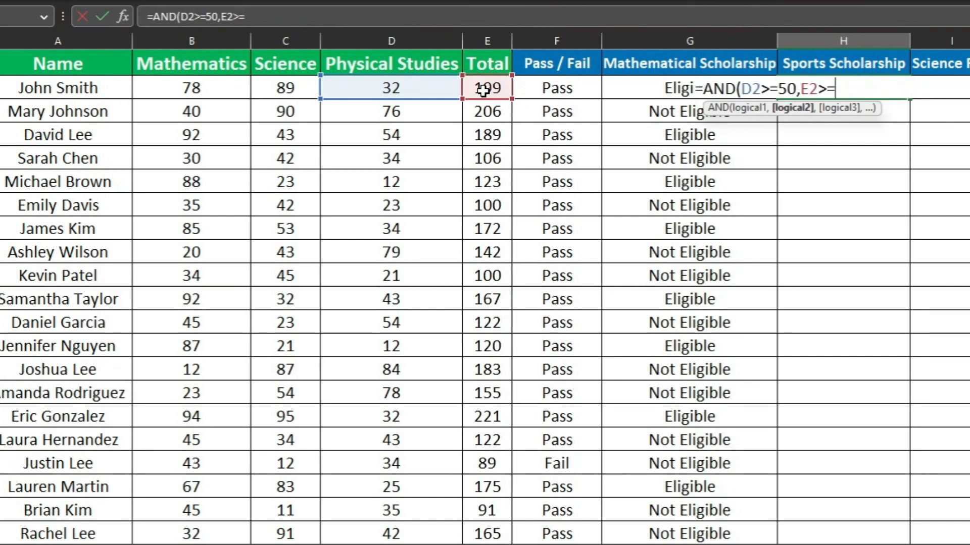
pyautogui.write('150')
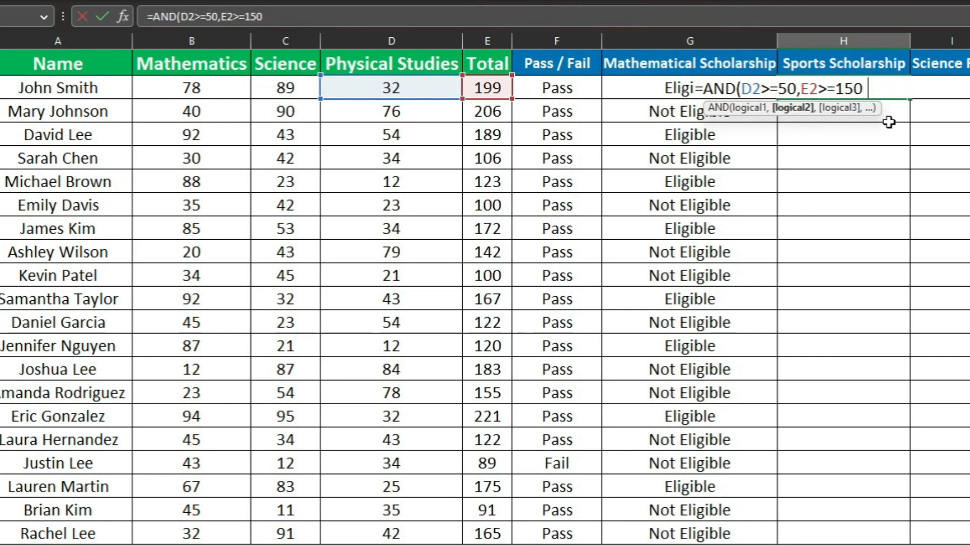
pyautogui.write(')')
pyautogui.press('Return')
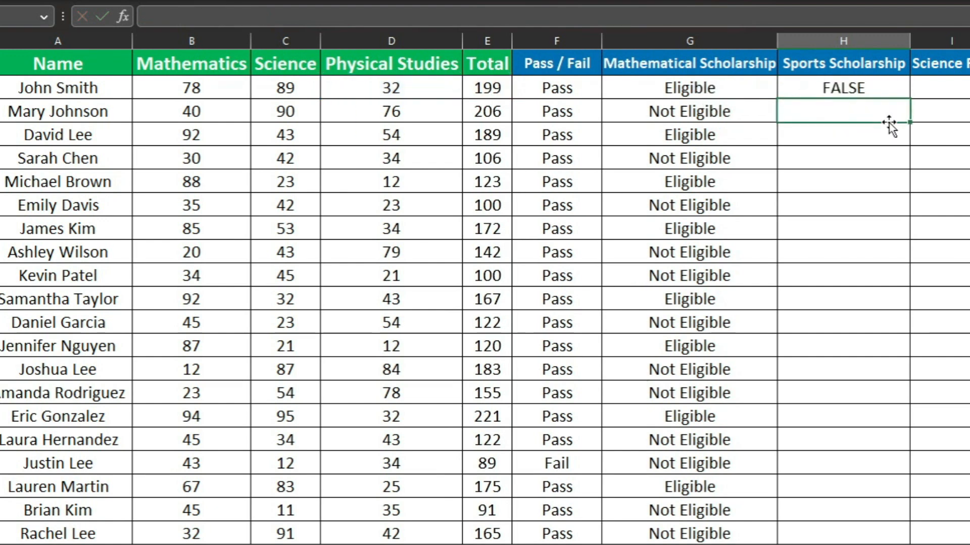
# Copy the Sports Scholarship AND formula from H2 down the column through H21
pyautogui.click(852, 81)
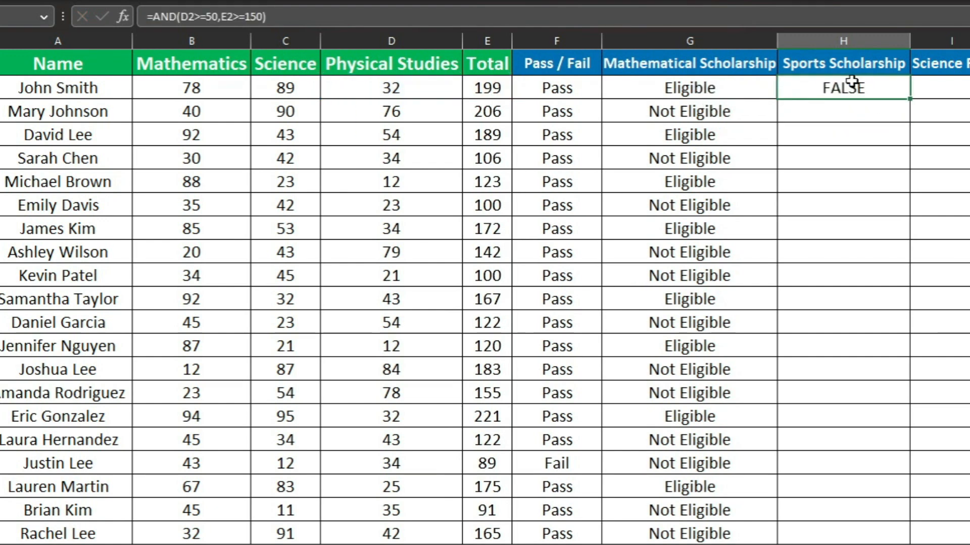
pyautogui.click(490, 87)
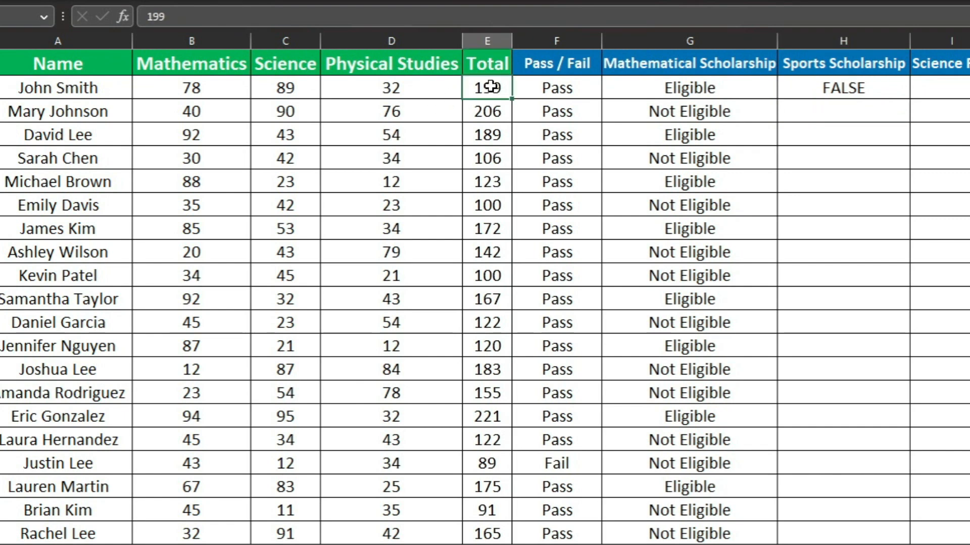
pyautogui.click(430, 87)
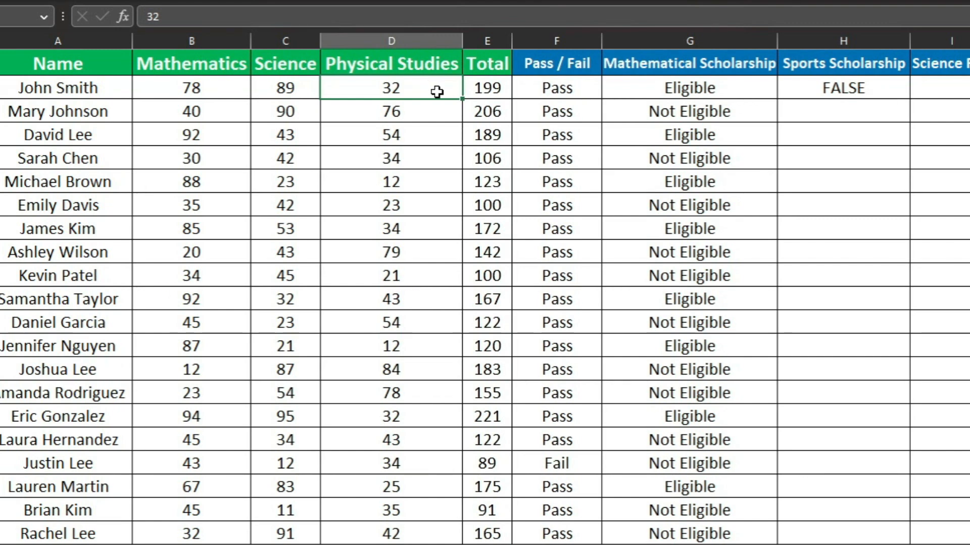
pyautogui.click(874, 93)
pyautogui.doubleClick(914, 102)
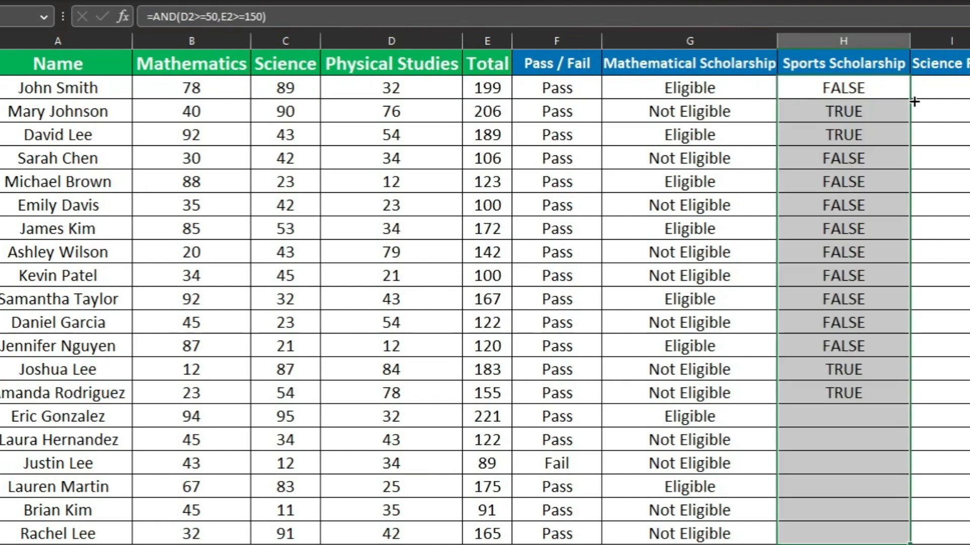
# Examine the Sports Scholarship results in column H and compare their AND formula with the Mathematical Scholarship IF formula in column G
pyautogui.moveTo(850, 120); pyautogui.dragTo(853, 133)
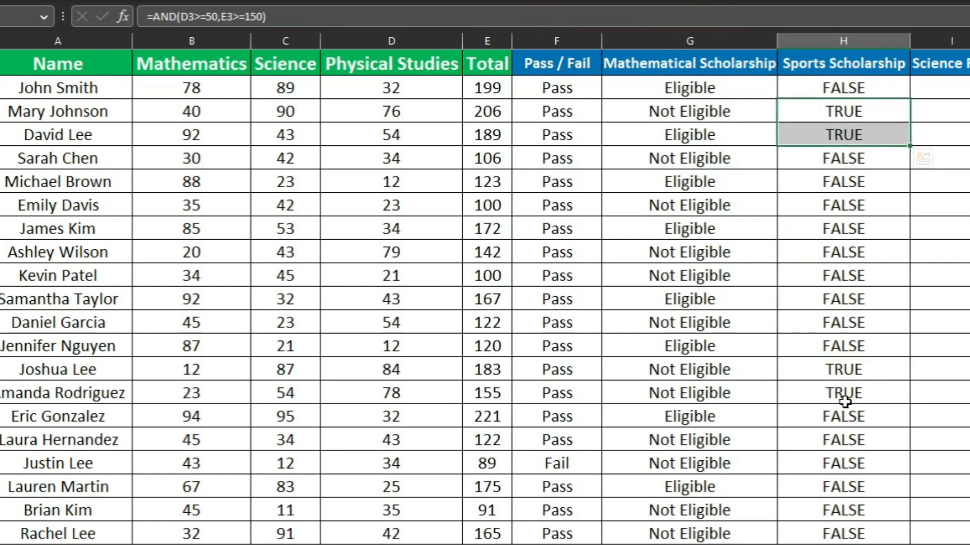
pyautogui.moveTo(855, 370); pyautogui.dragTo(853, 390)
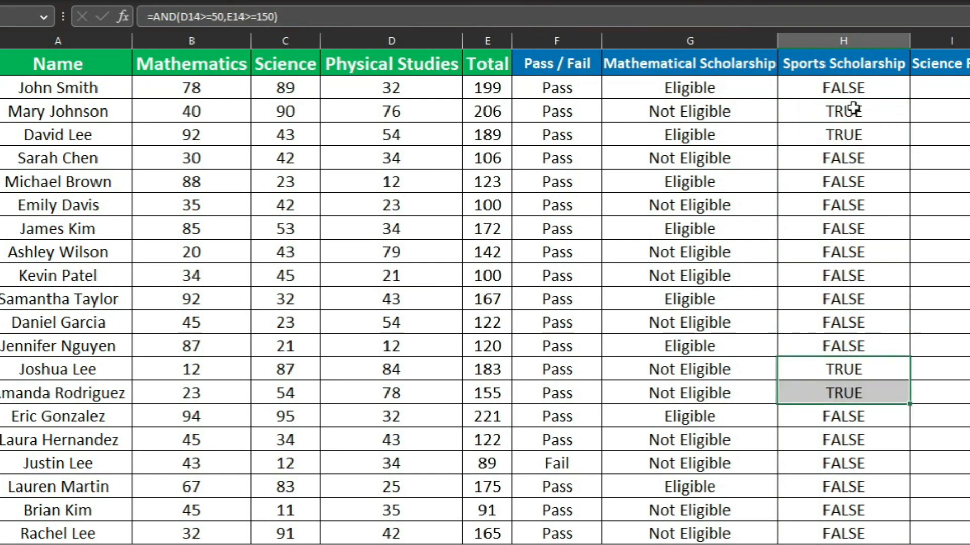
pyautogui.click(849, 70)
pyautogui.click(848, 103)
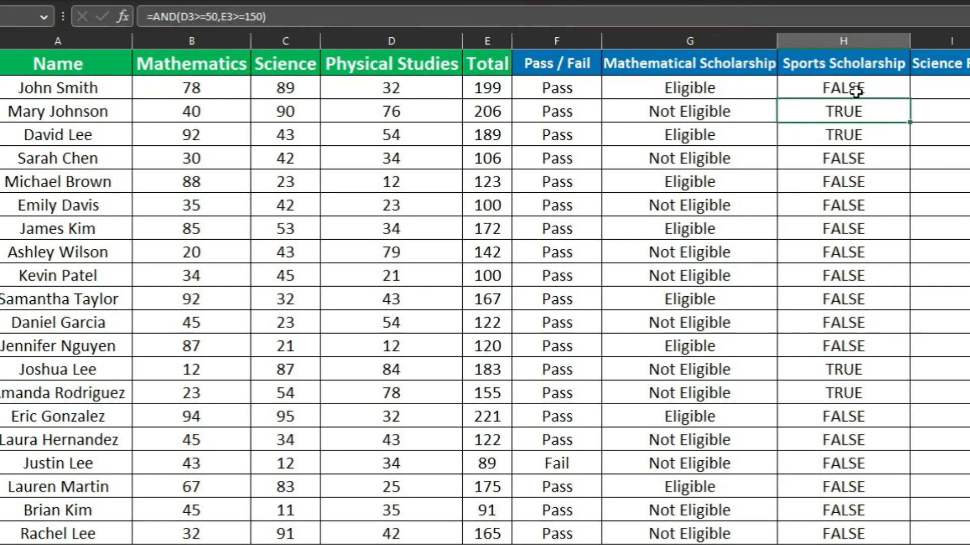
pyautogui.click(855, 91)
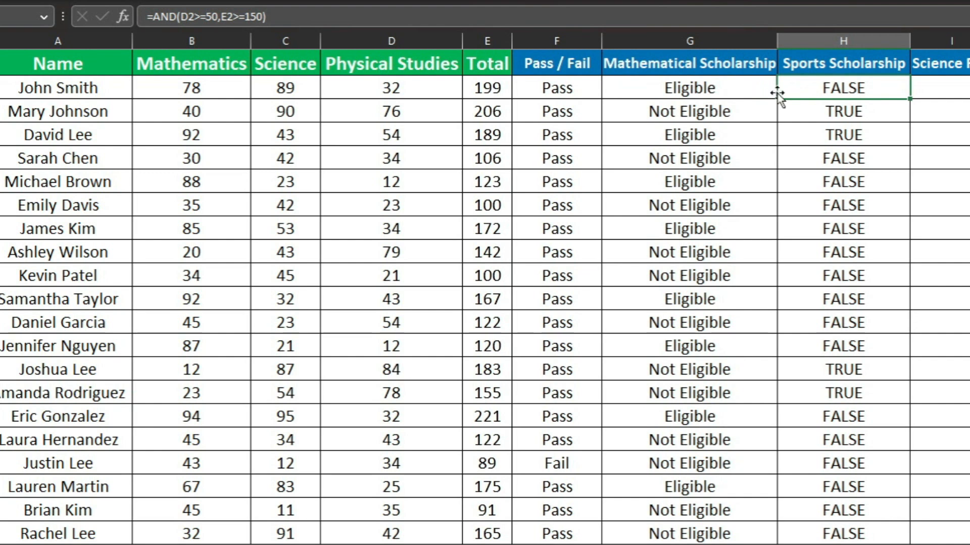
pyautogui.click(707, 87)
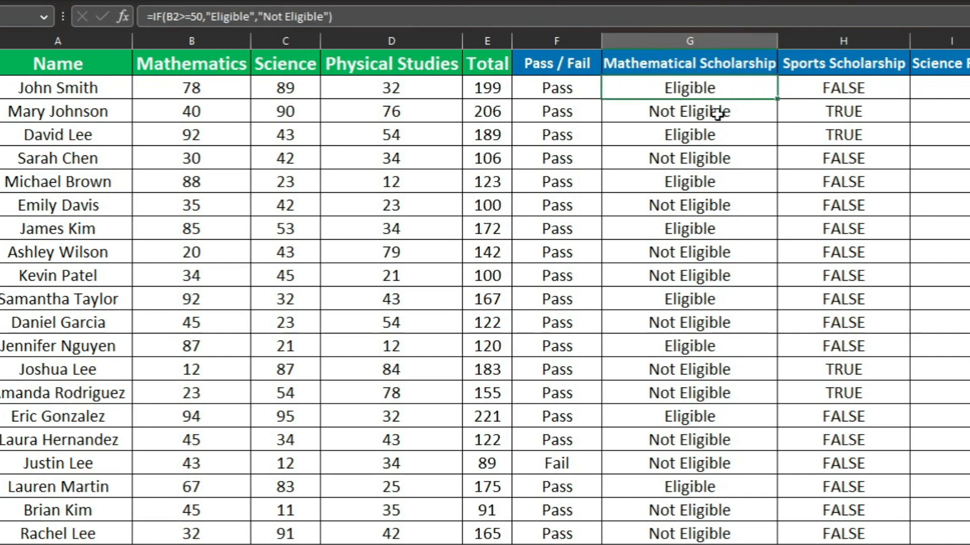
pyautogui.click(718, 113)
pyautogui.click(853, 89)
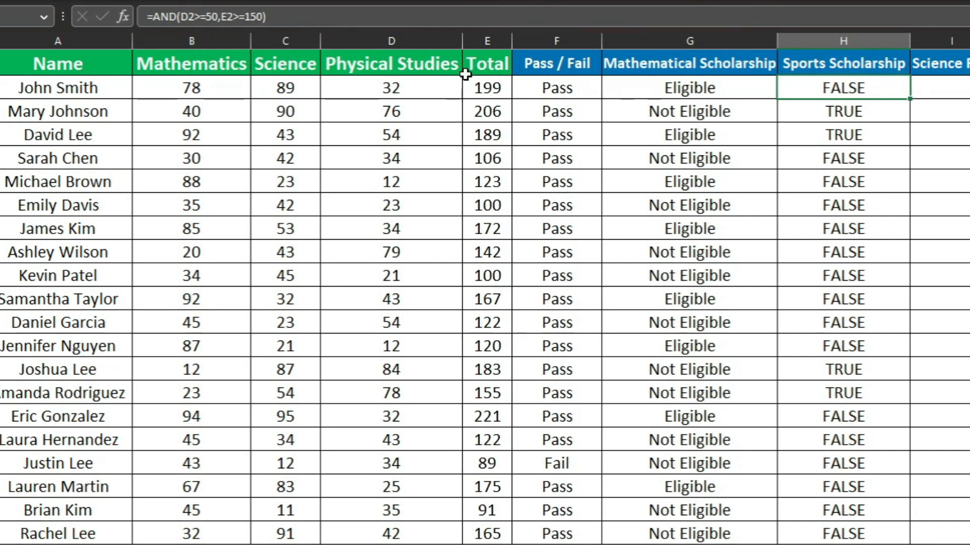
# Wrap the Sports Scholarship AND formula in H2 in an IF function so the AND becomes its logical test
pyautogui.doubleClick(881, 88)
pyautogui.press('Escape')
pyautogui.doubleClick(882, 88)
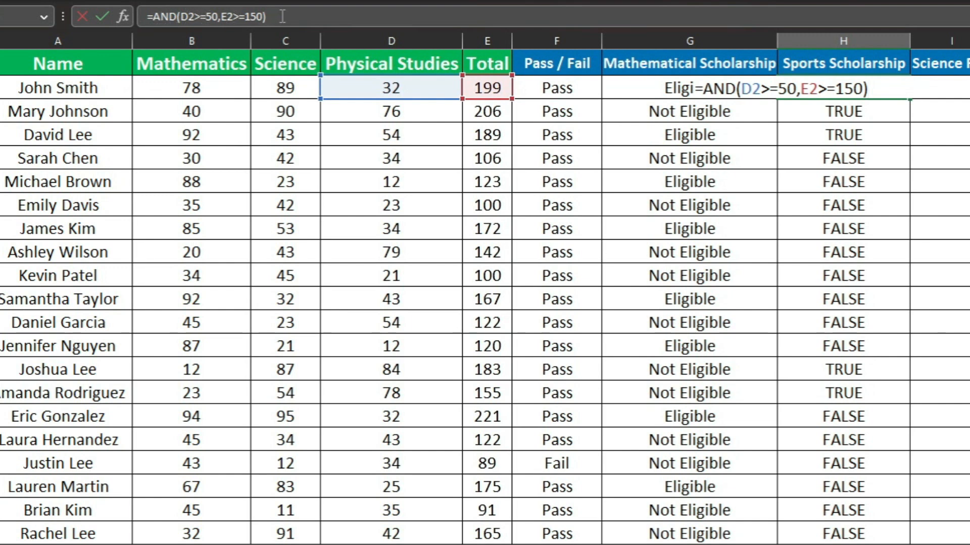
pyautogui.click(154, 16)
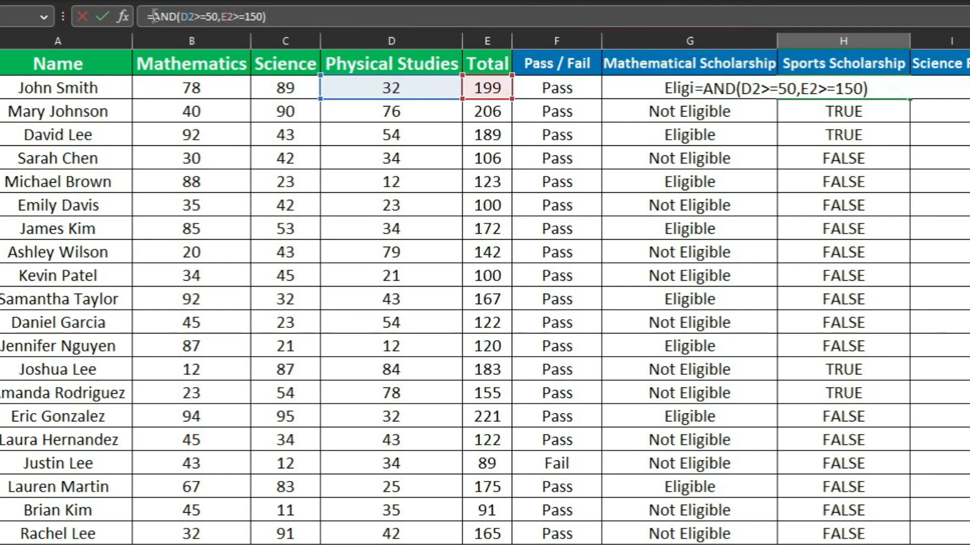
pyautogui.write('if')
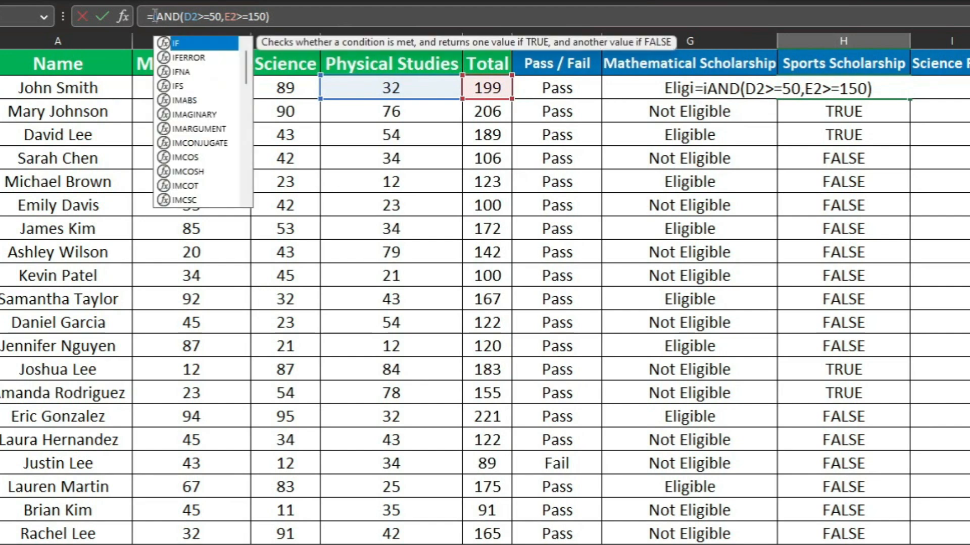
pyautogui.press('Tab')
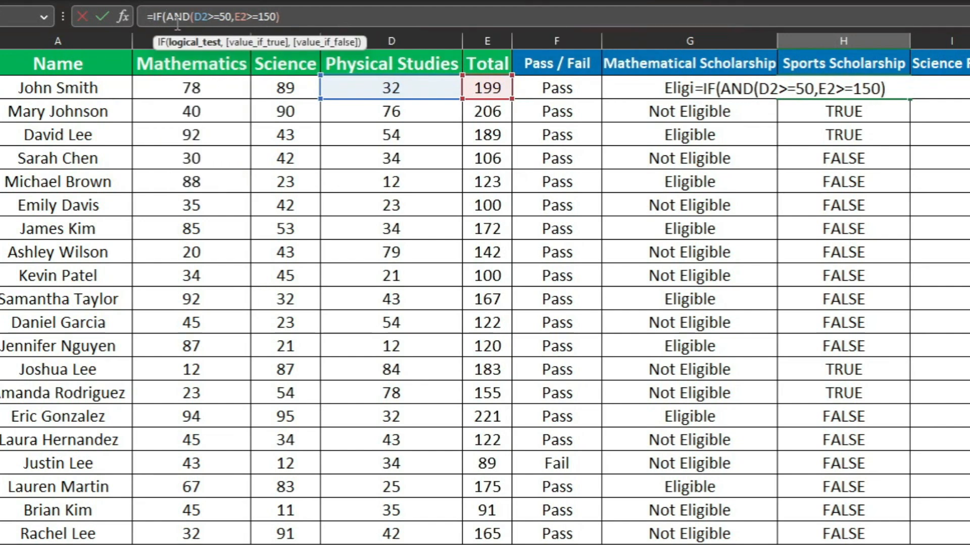
# Add "Eligible" as the value if true in the H2 IF formula
pyautogui.click(289, 16)
pyautogui.write(',')
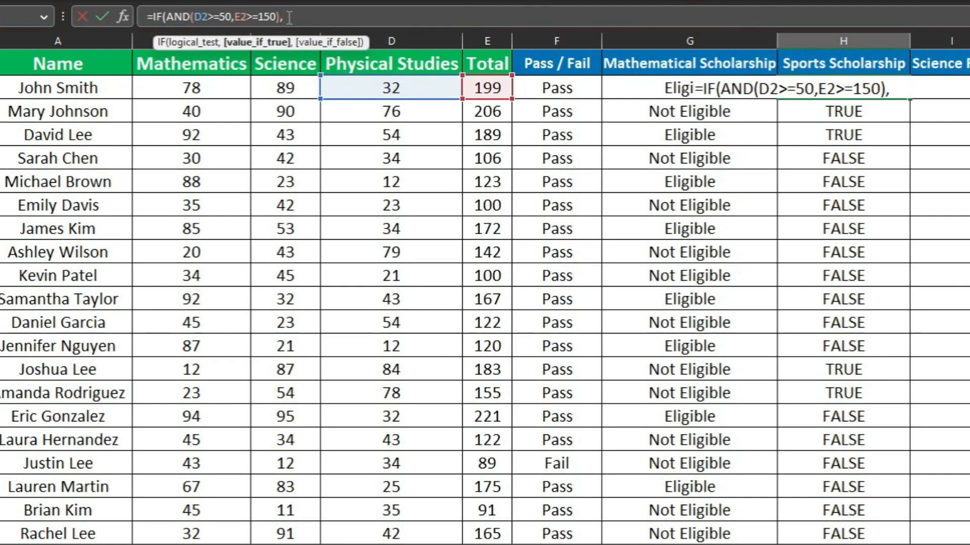
pyautogui.write('"Eligible')
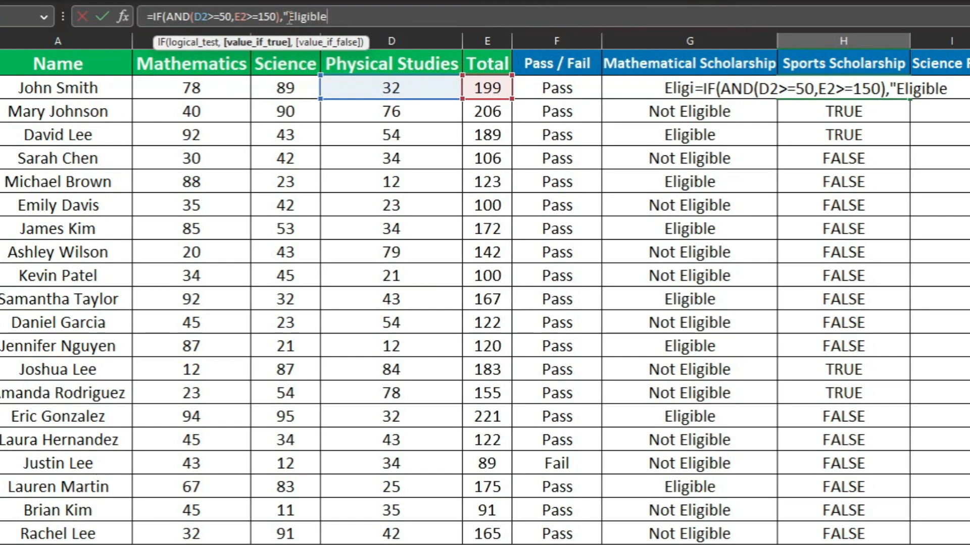
pyautogui.write('",')
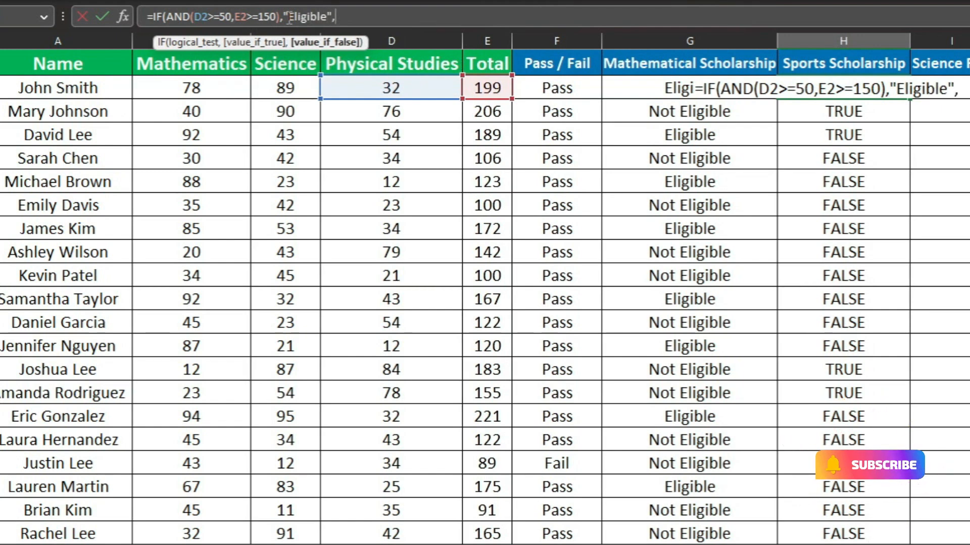
pyautogui.write('"N')
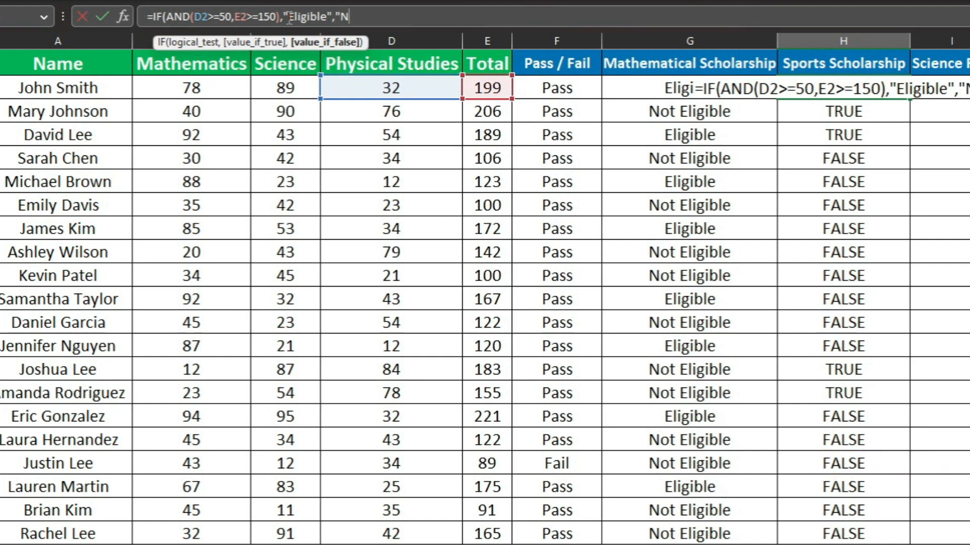
pyautogui.write('ot El')
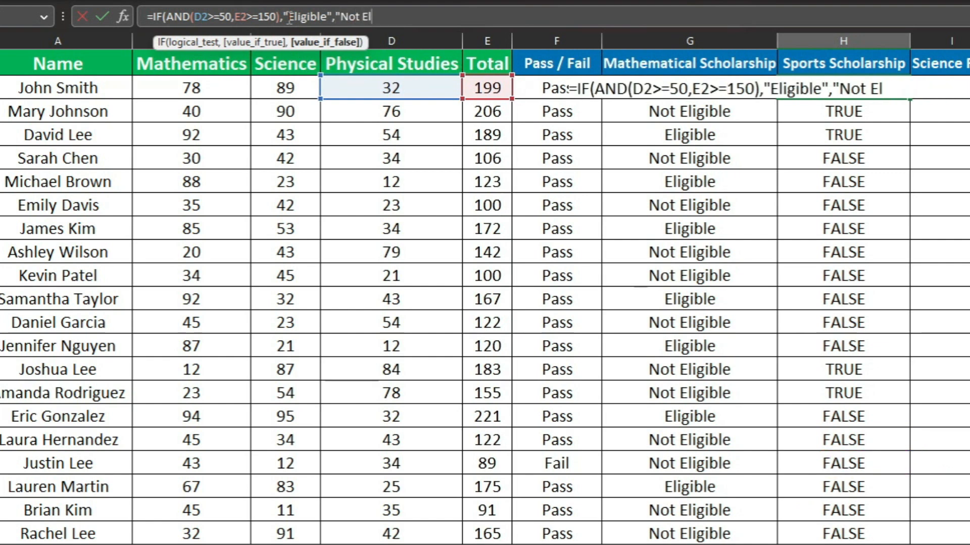
pyautogui.write('igible')
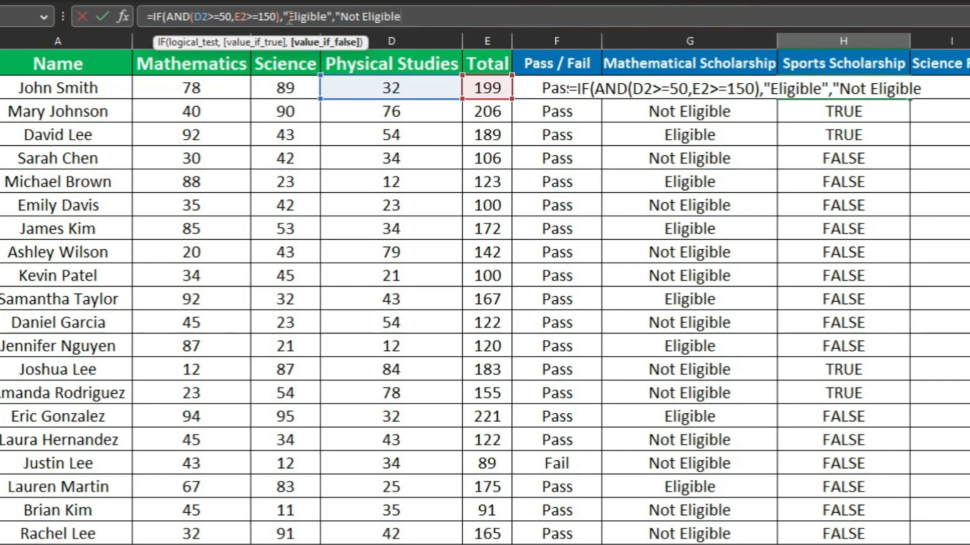
# Complete the H2 IF formula with "Not Eligible" as the value if false
pyautogui.write(')')
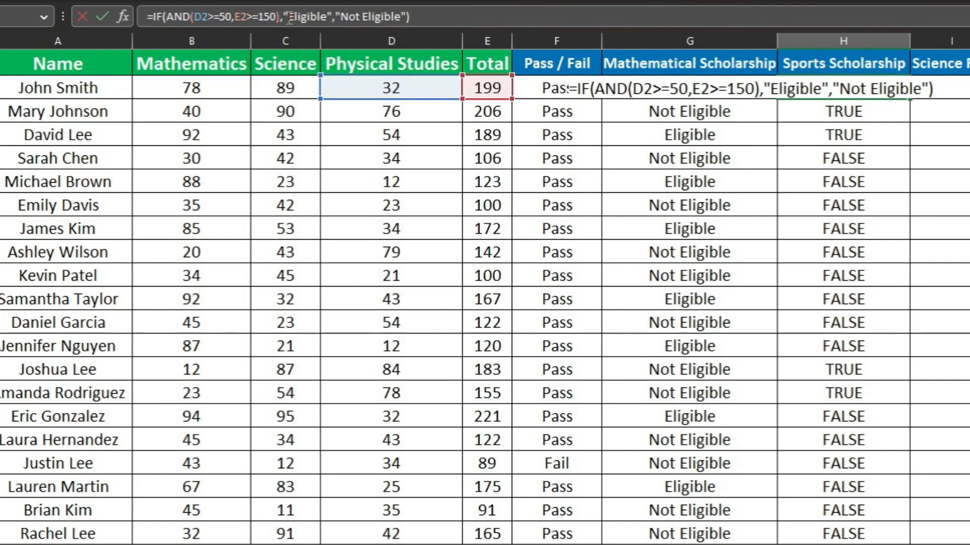
pyautogui.press('Return')
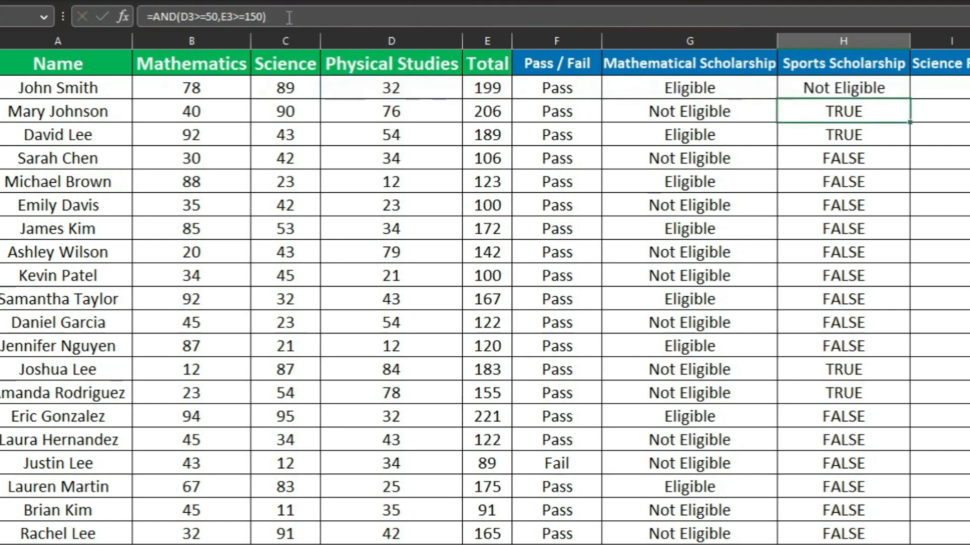
# Copy the combined IF and AND formula from H2 down the Sports Scholarship column through H21
pyautogui.click(816, 87)
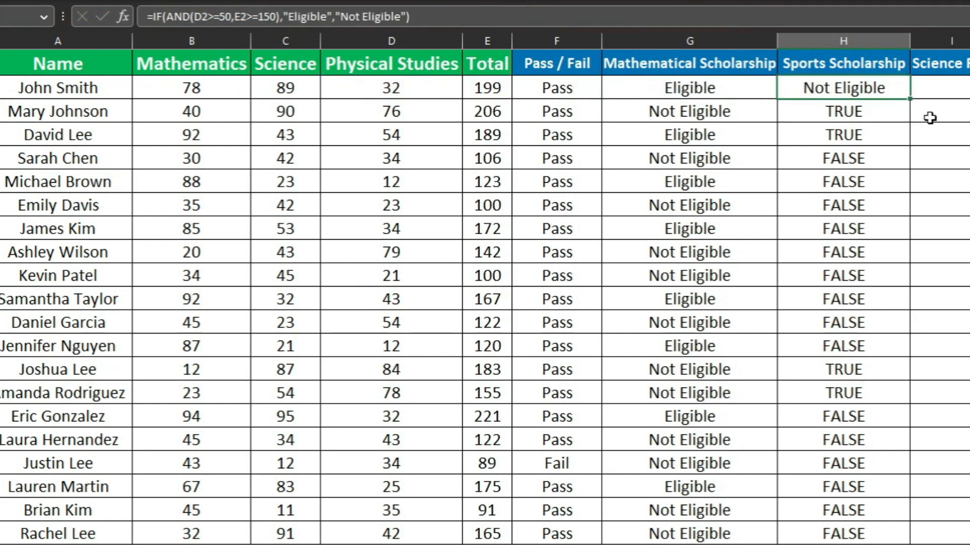
pyautogui.doubleClick(910, 99)
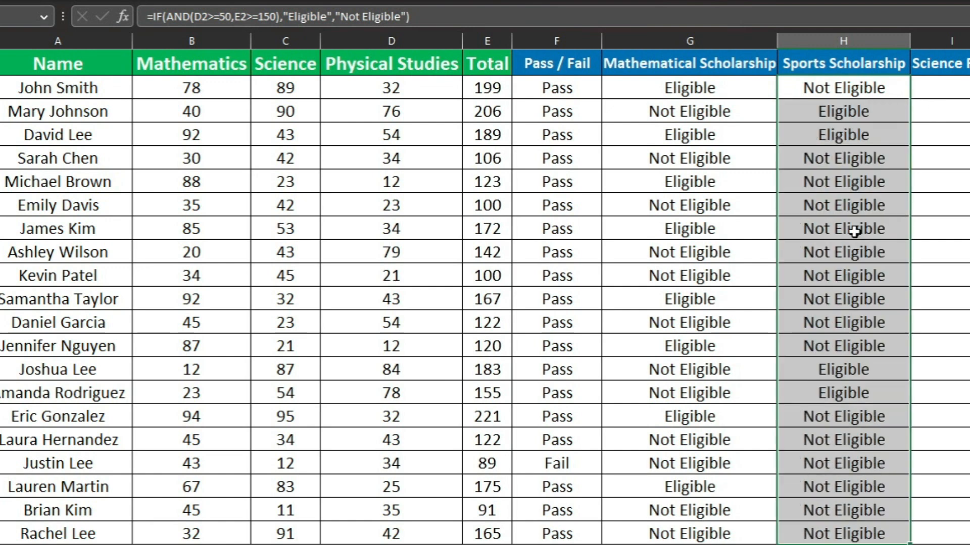
pyautogui.click(856, 415)
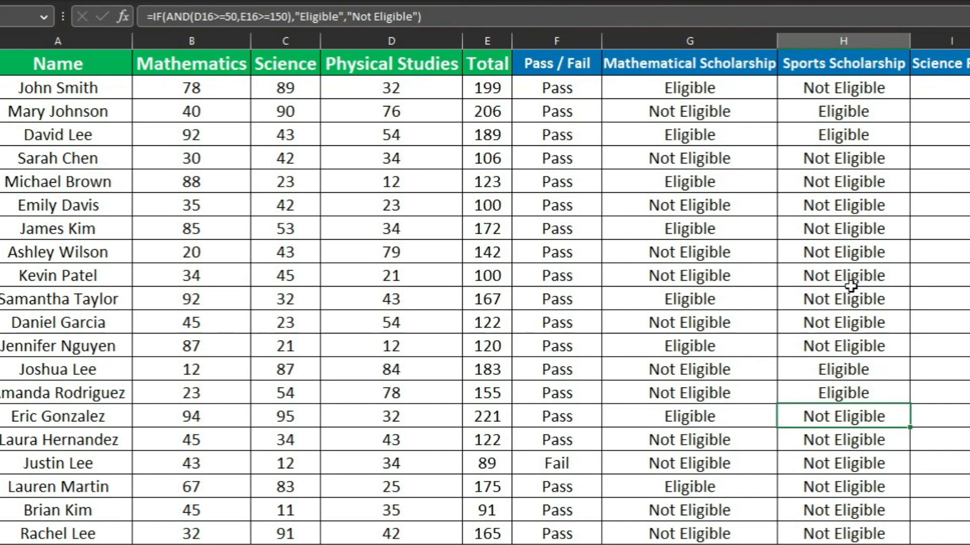
# Review the results in the Pass / Fail, Mathematical Scholarship and Sports Scholarship columns
pyautogui.moveTo(554, 81); pyautogui.dragTo(552, 342)
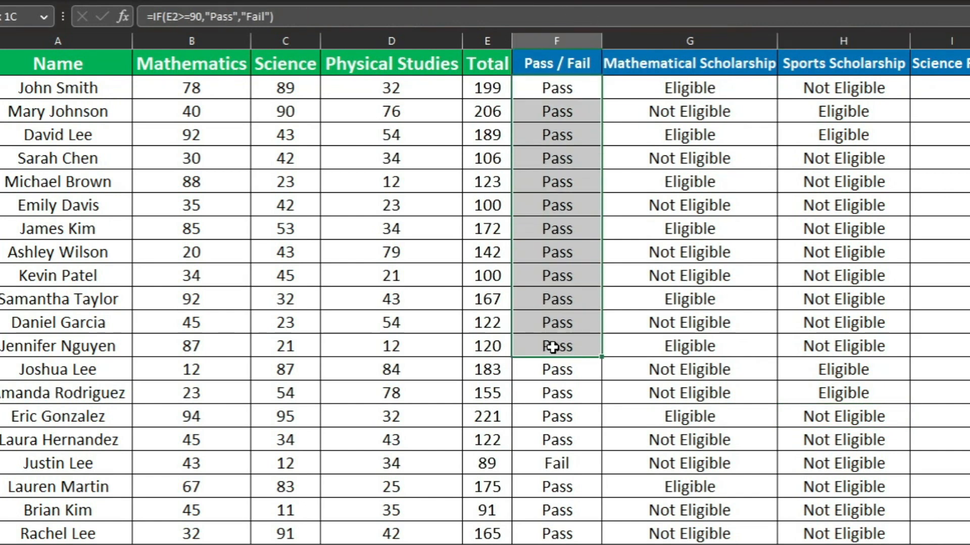
pyautogui.click(668, 92)
pyautogui.moveTo(668, 92); pyautogui.dragTo(731, 313)
pyautogui.moveTo(838, 83); pyautogui.dragTo(848, 264)
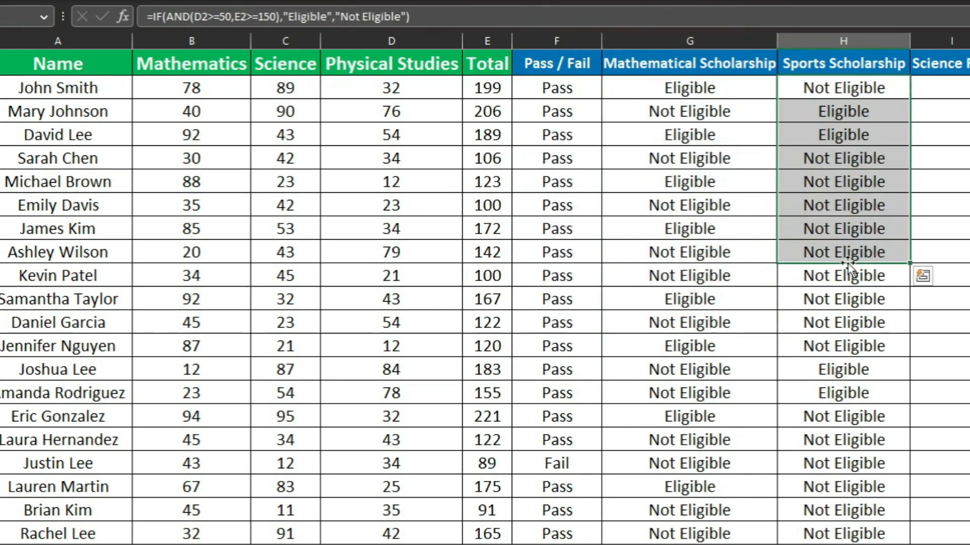
# Fit the width of column I to its Science Fair header and select I2
pyautogui.click(953, 132)
pyautogui.doubleClick(969, 41)
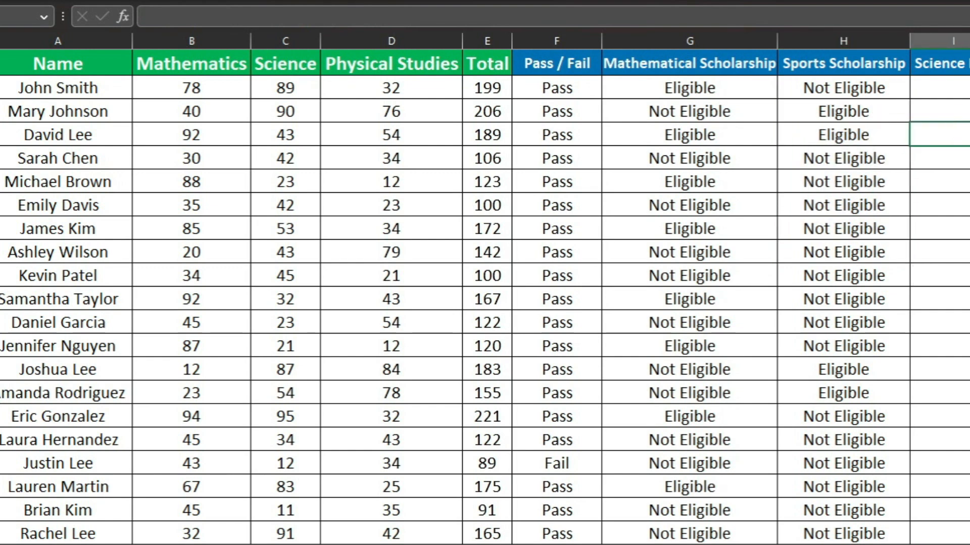
pyautogui.click(953, 88)
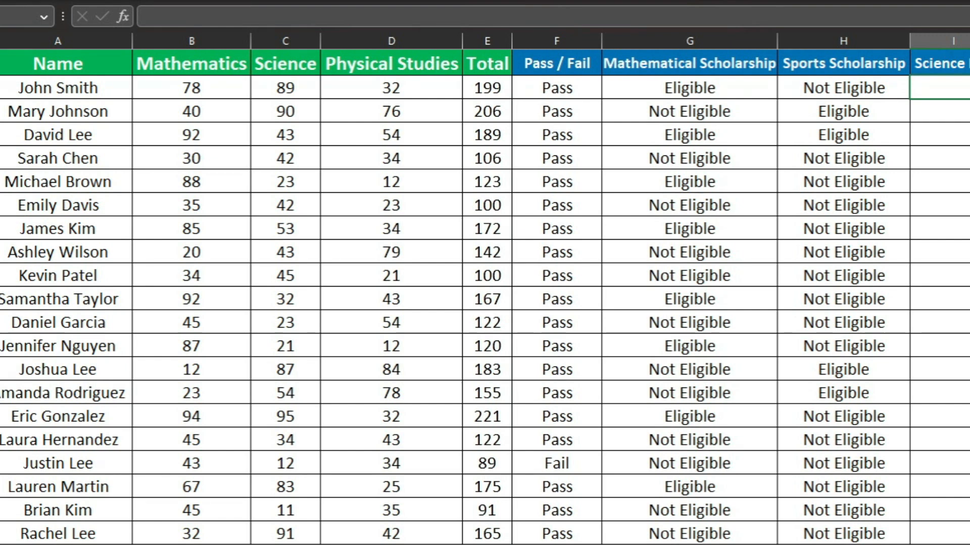
# Examine the Mathematics and Science marks in columns B and C as the two criteria for the Science Fair
pyautogui.moveTo(192, 65); pyautogui.dragTo(283, 63)
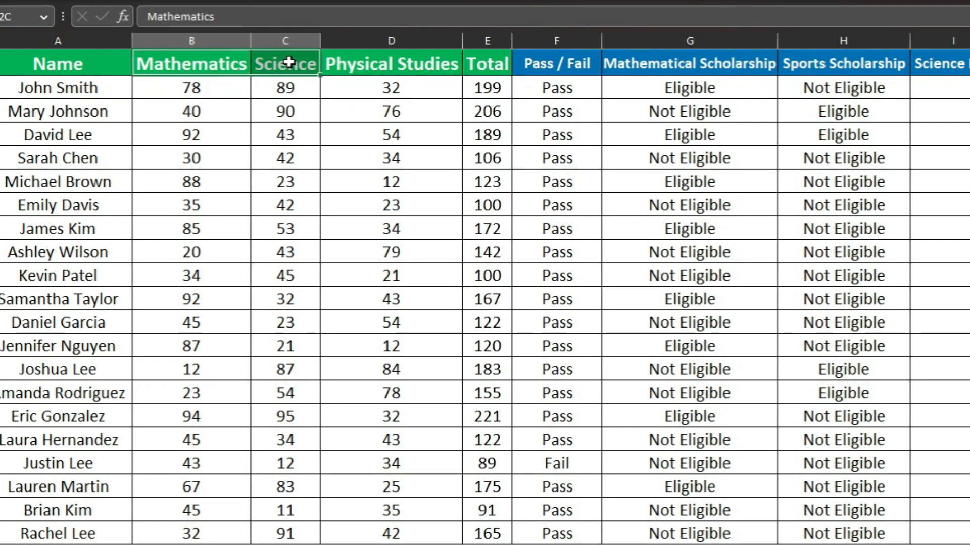
pyautogui.moveTo(195, 90); pyautogui.dragTo(240, 170)
pyautogui.moveTo(275, 87); pyautogui.dragTo(279, 183)
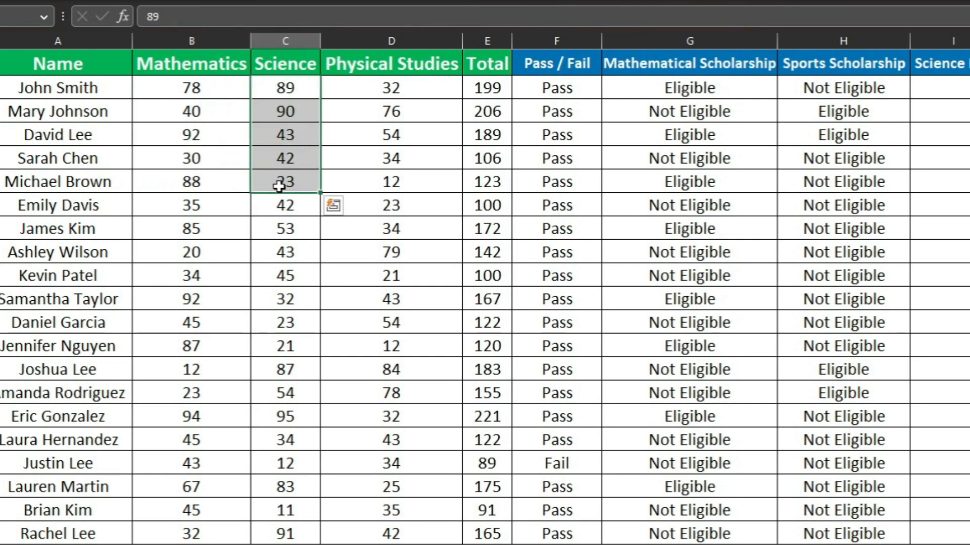
pyautogui.moveTo(199, 87); pyautogui.dragTo(198, 300)
pyautogui.moveTo(255, 87); pyautogui.dragTo(273, 300)
pyautogui.click(150, 202)
pyautogui.moveTo(190, 87); pyautogui.dragTo(180, 215)
pyautogui.moveTo(262, 89); pyautogui.dragTo(267, 225)
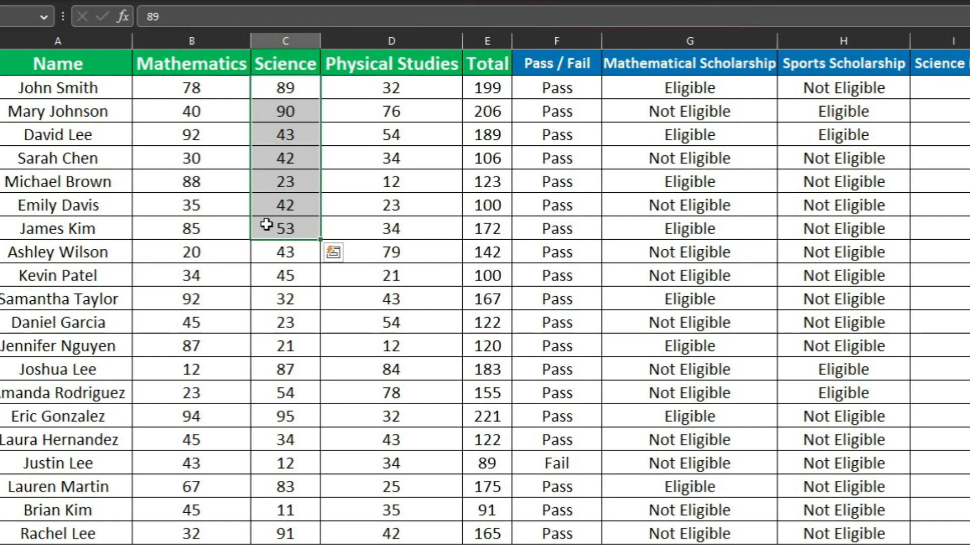
pyautogui.click(966, 91)
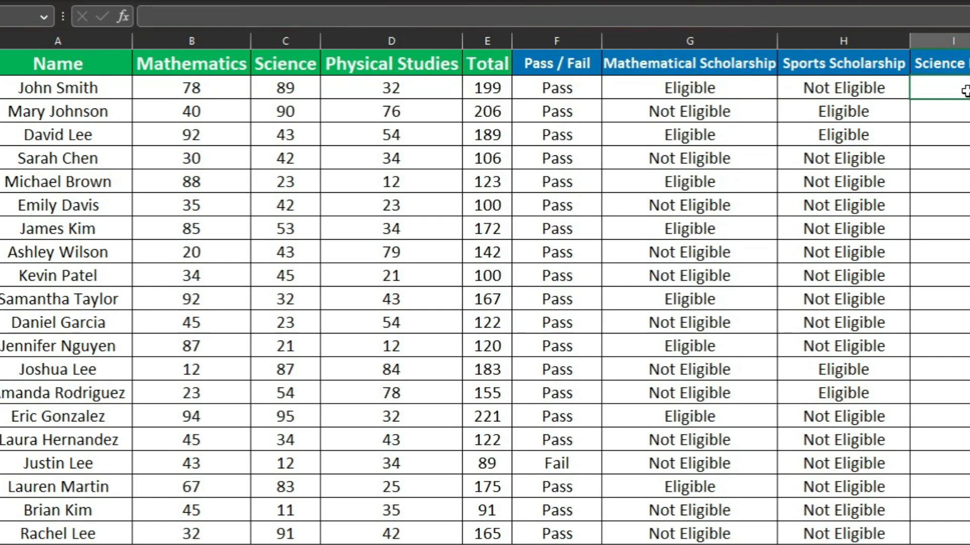
pyautogui.moveTo(232, 86); pyautogui.dragTo(217, 159)
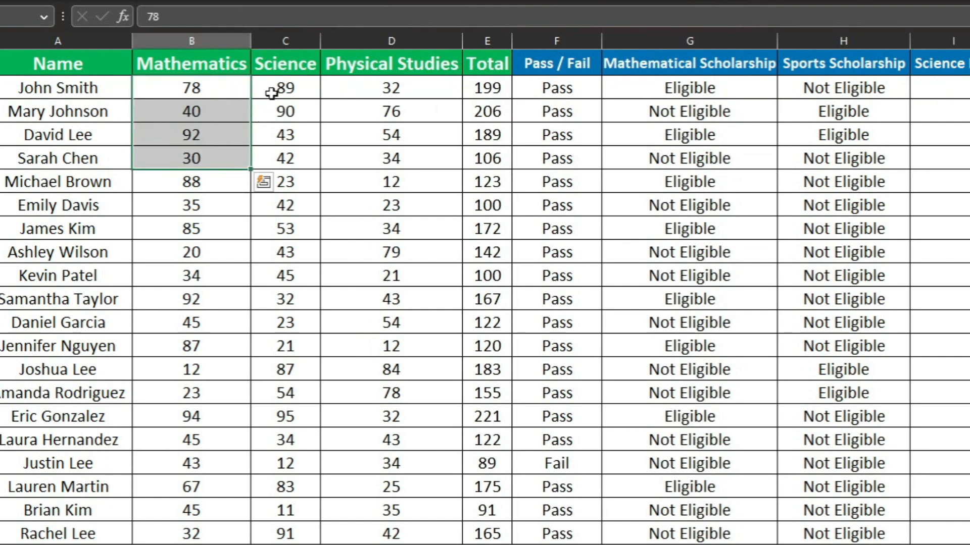
pyautogui.moveTo(272, 92); pyautogui.dragTo(273, 193)
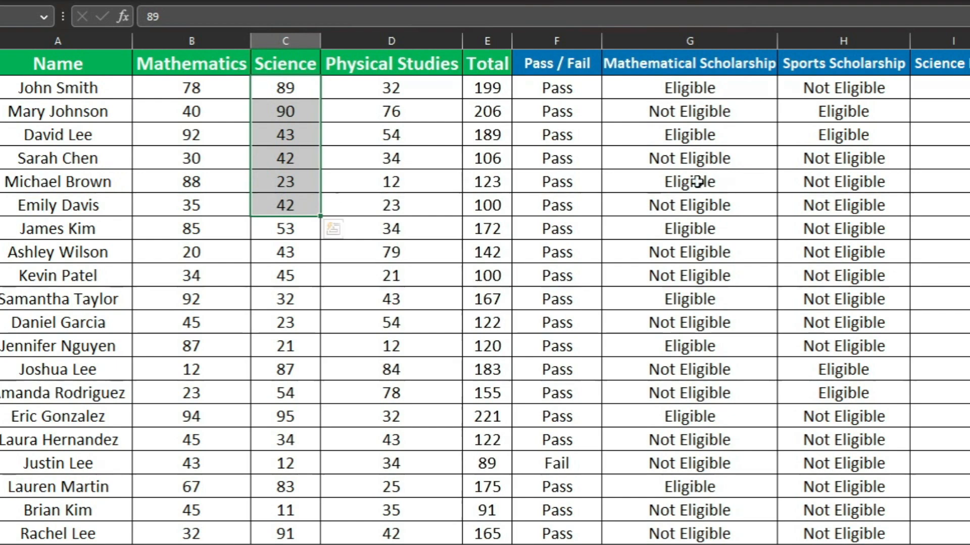
# Begin an AND formula in I2 under Science Fair that tests whether the Mathematics mark in B2 is at least 50
pyautogui.click(936, 91)
pyautogui.write('=')
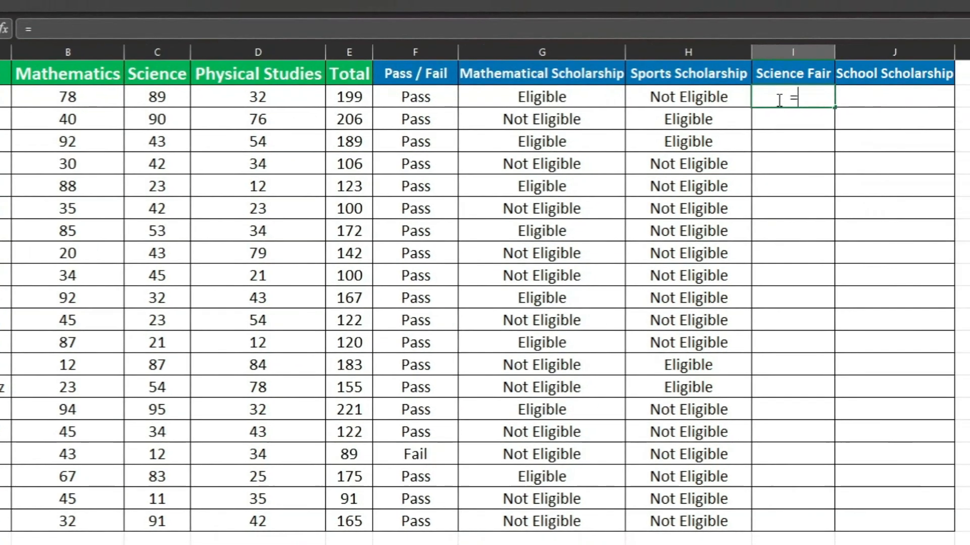
pyautogui.write('And')
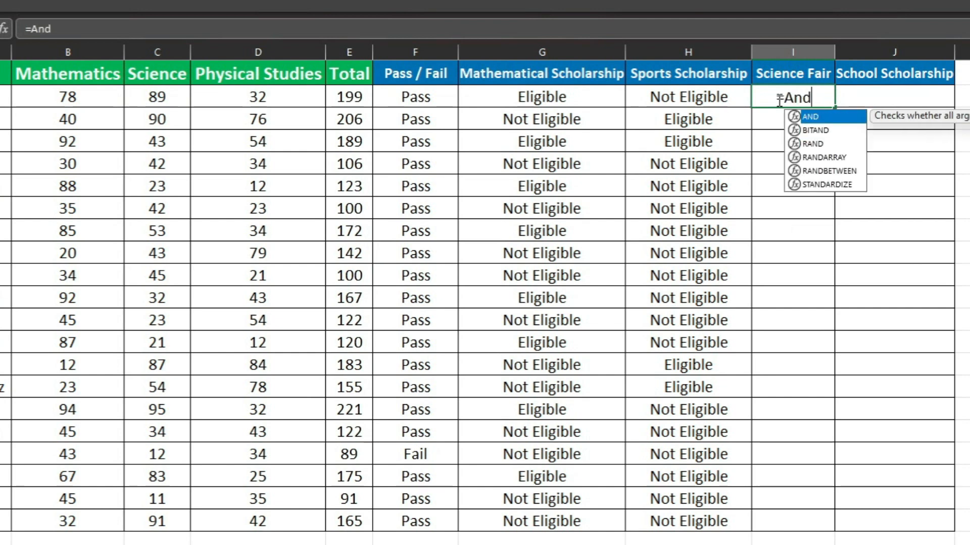
pyautogui.press('Tab')
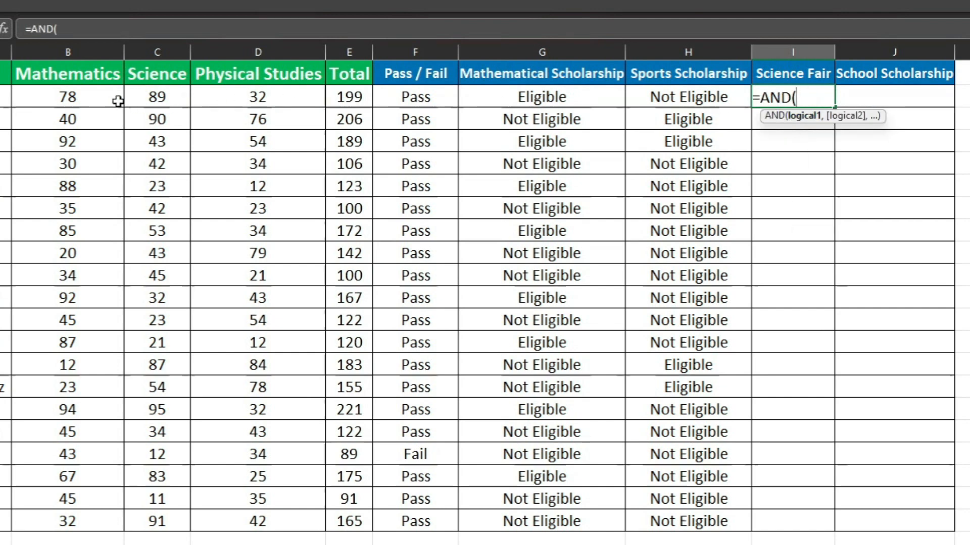
pyautogui.click(91, 101)
pyautogui.write('>')
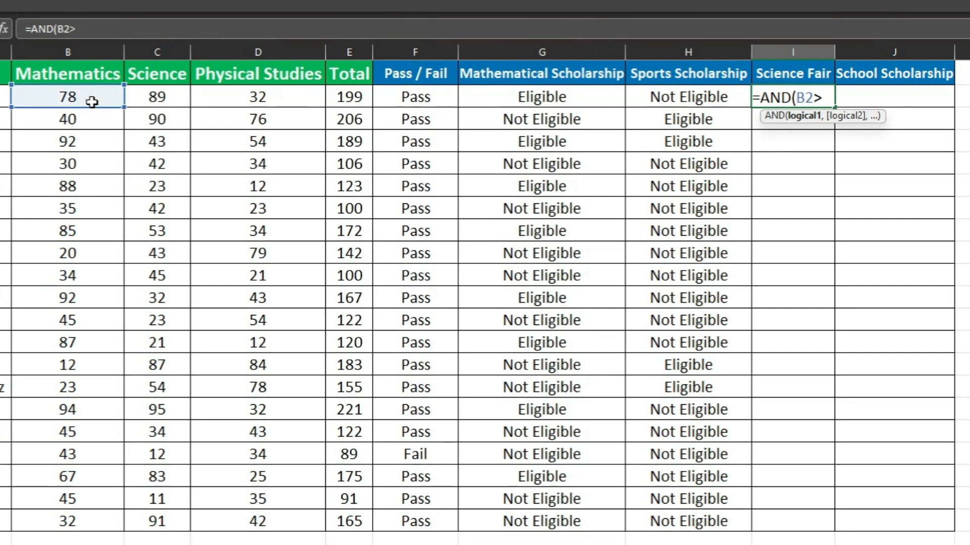
pyautogui.write('=50')
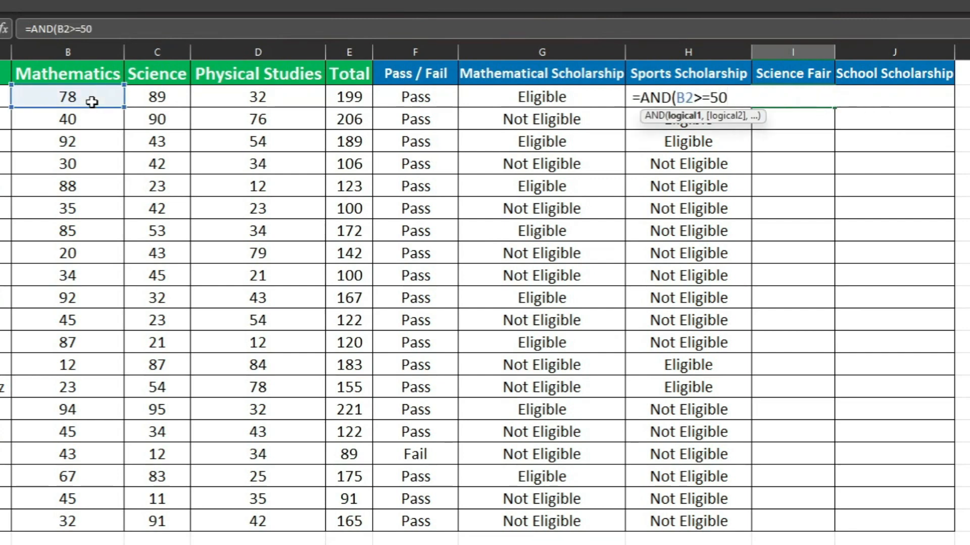
pyautogui.write(',')
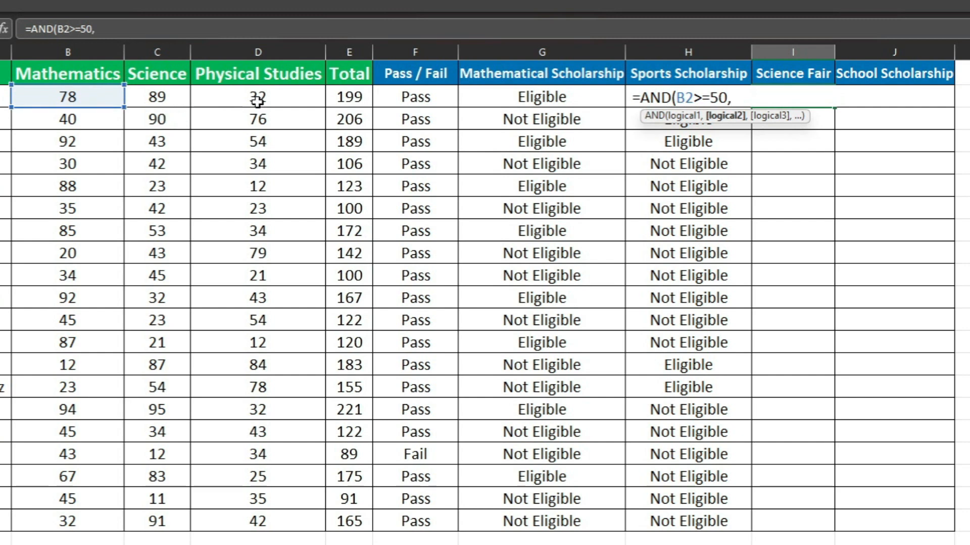
# Complete the I2 formula with a second condition that the Science mark in C2 is at least 50
pyautogui.click(160, 97)
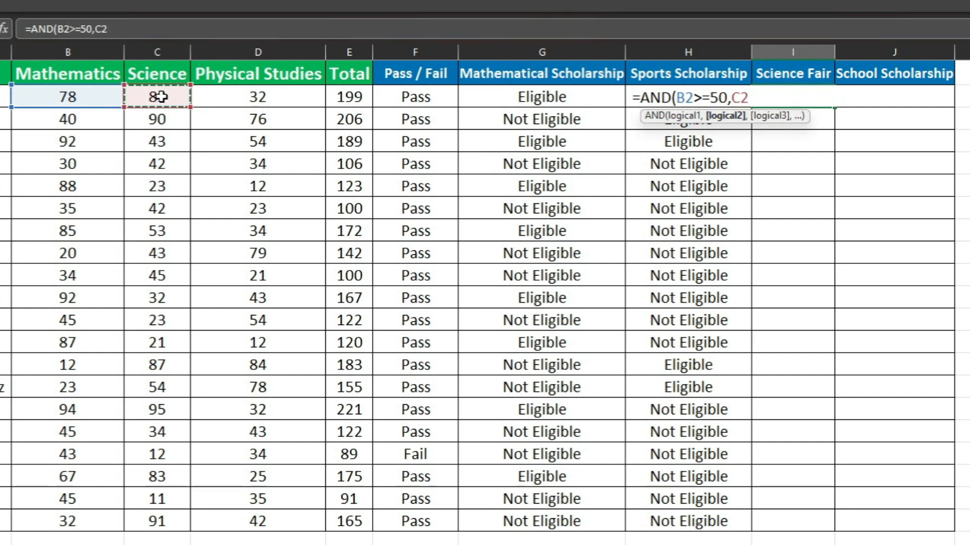
pyautogui.write('>=')
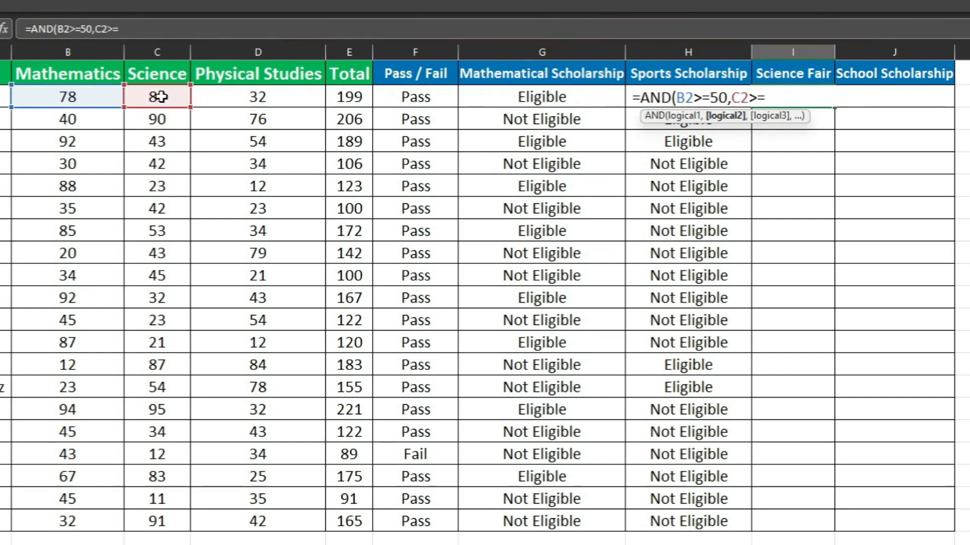
pyautogui.write('50')
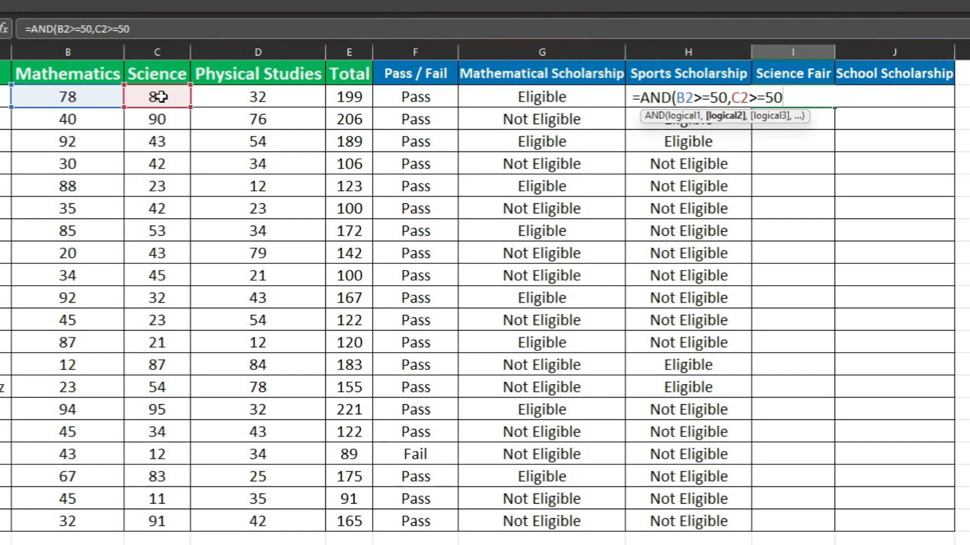
pyautogui.write(')')
pyautogui.press('Return')
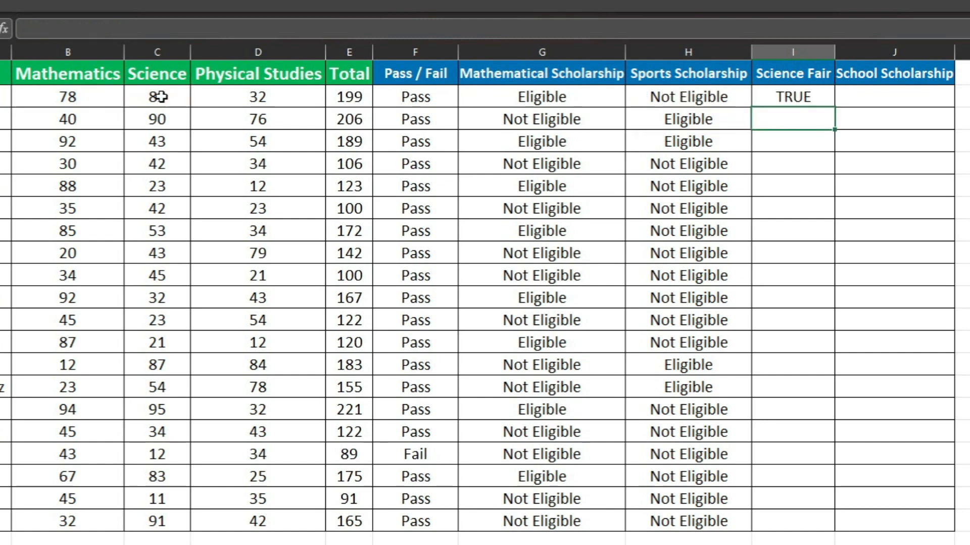
# Fill the AND formula in I2 down the Science Fair column for all the students
pyautogui.click(791, 94)
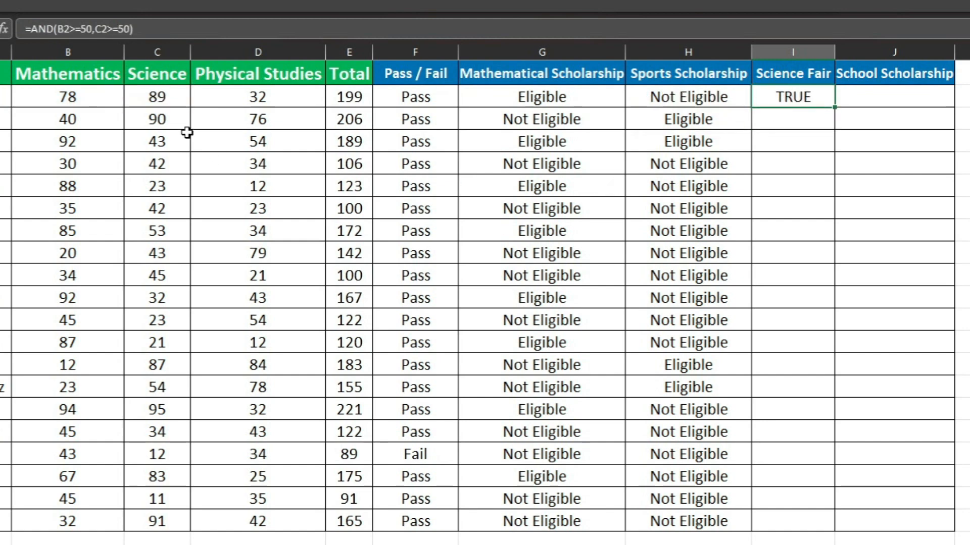
pyautogui.moveTo(78, 95); pyautogui.dragTo(140, 93)
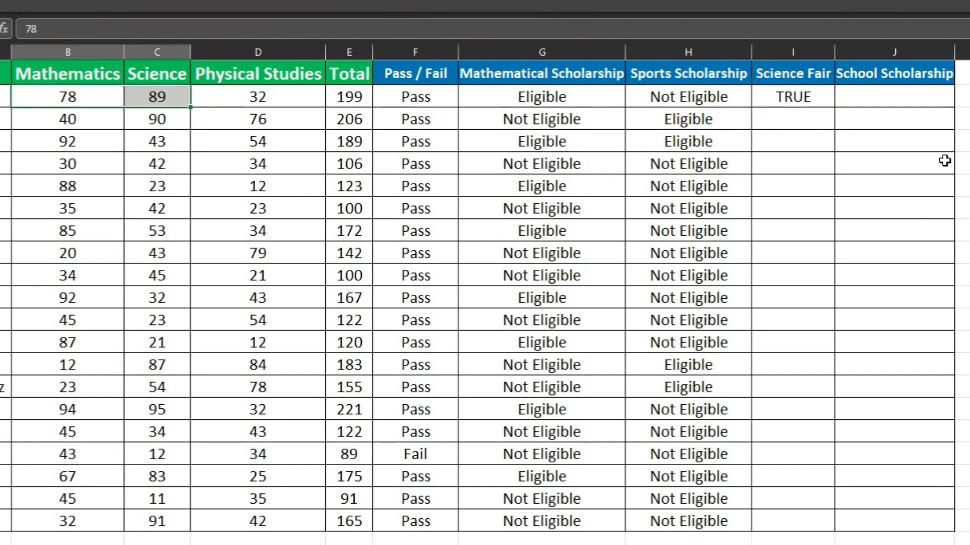
pyautogui.click(828, 101)
pyautogui.doubleClick(837, 110)
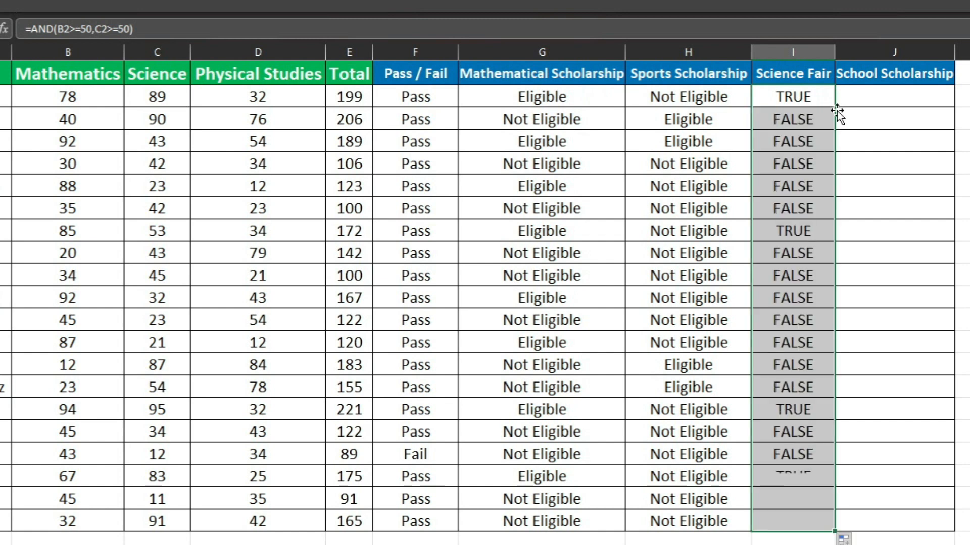
pyautogui.click(781, 429)
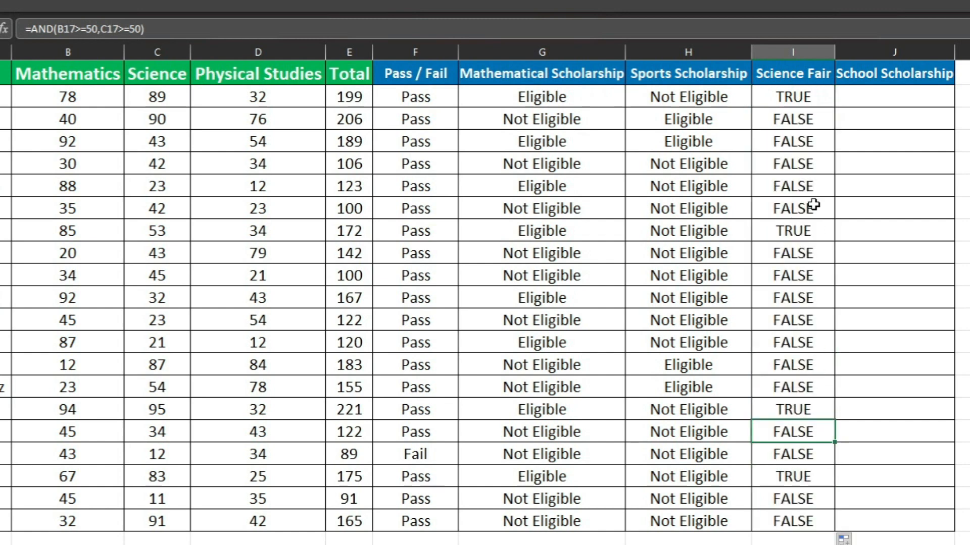
# Wrap the AND test in I2 in an IF function that returns "Eligible" when both conditions are true
pyautogui.click(811, 96)
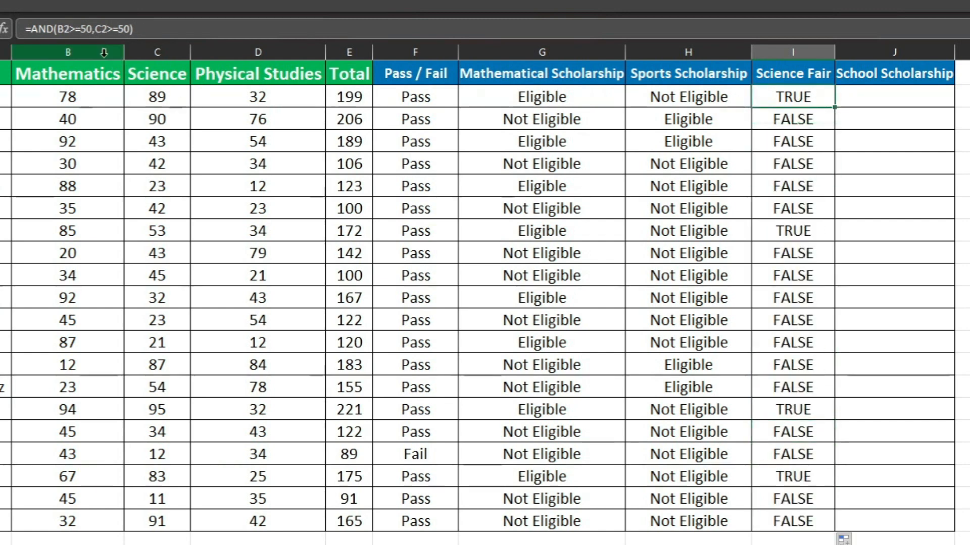
pyautogui.click(32, 29)
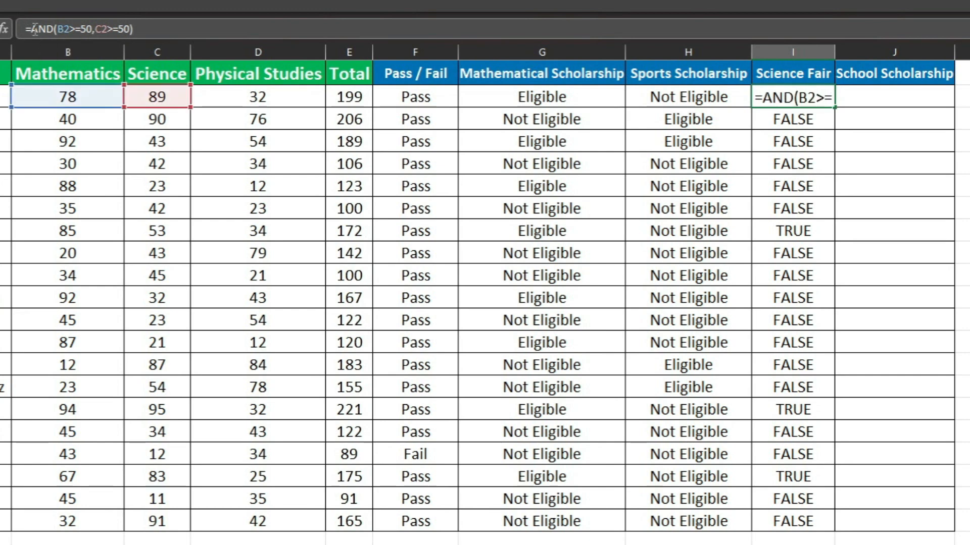
pyautogui.write('IF(')
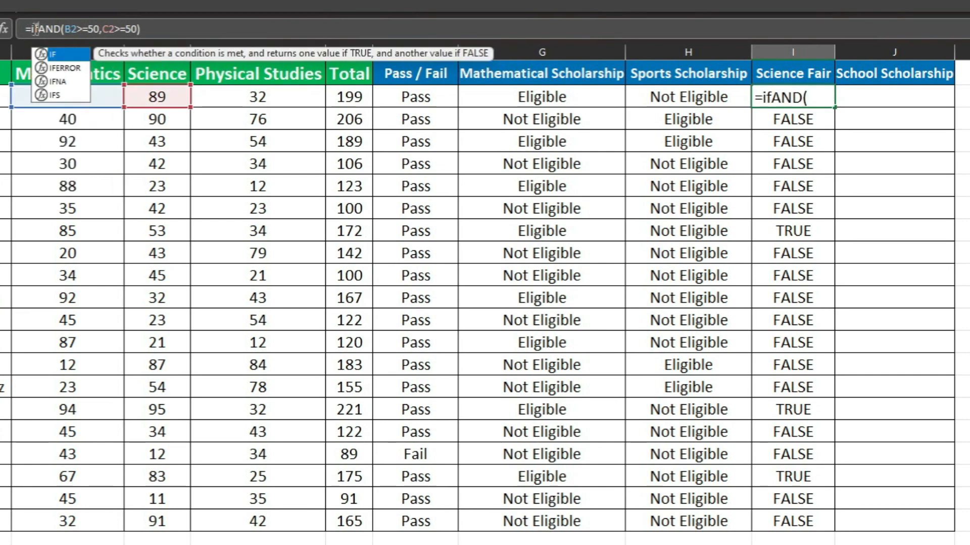
pyautogui.click(170, 31)
pyautogui.write(',')
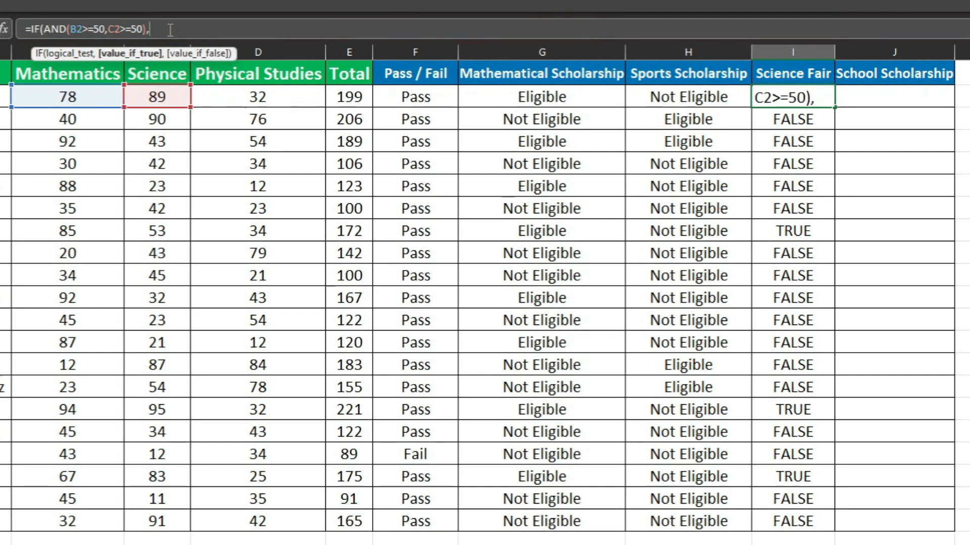
pyautogui.write('"Eli')
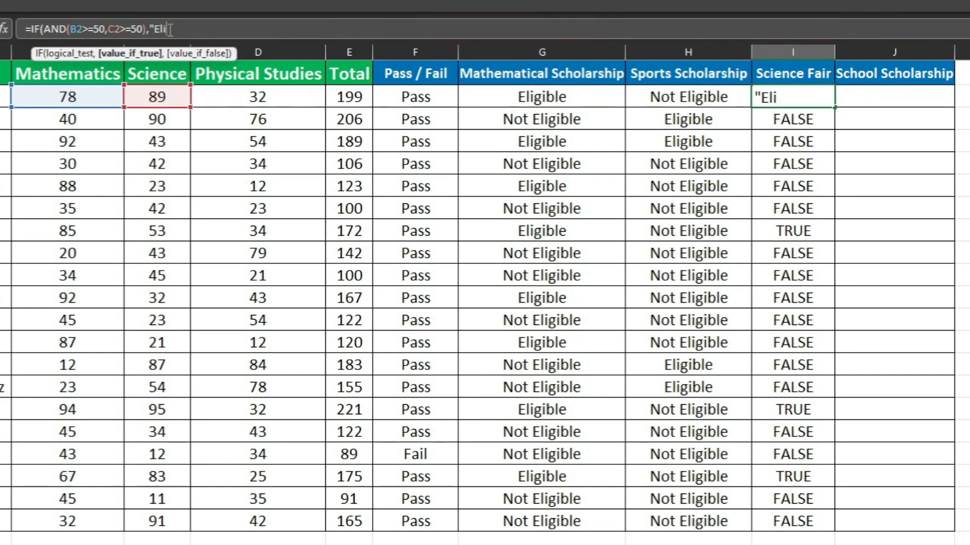
pyautogui.write('gibkl')
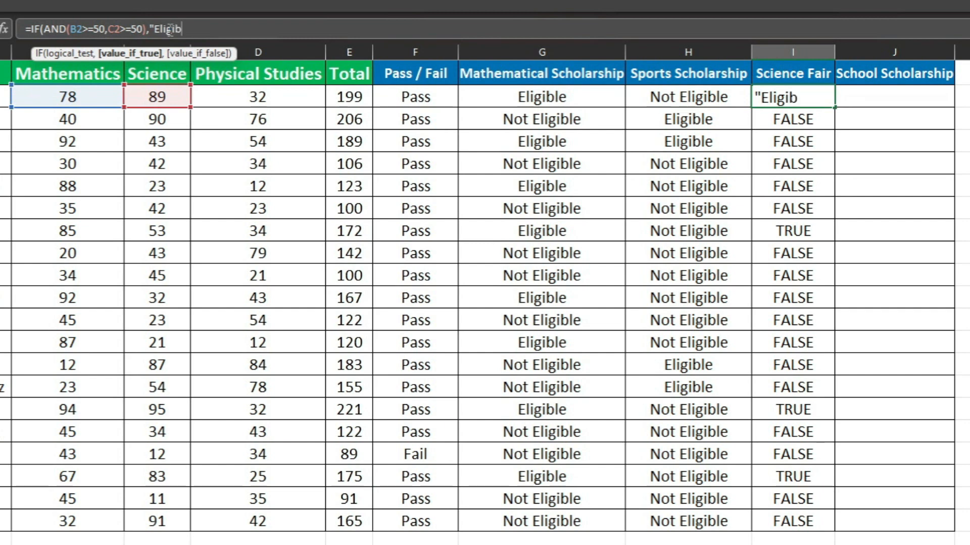
pyautogui.press('BackSpace')
pyautogui.press('BackSpace')
pyautogui.write('le",')
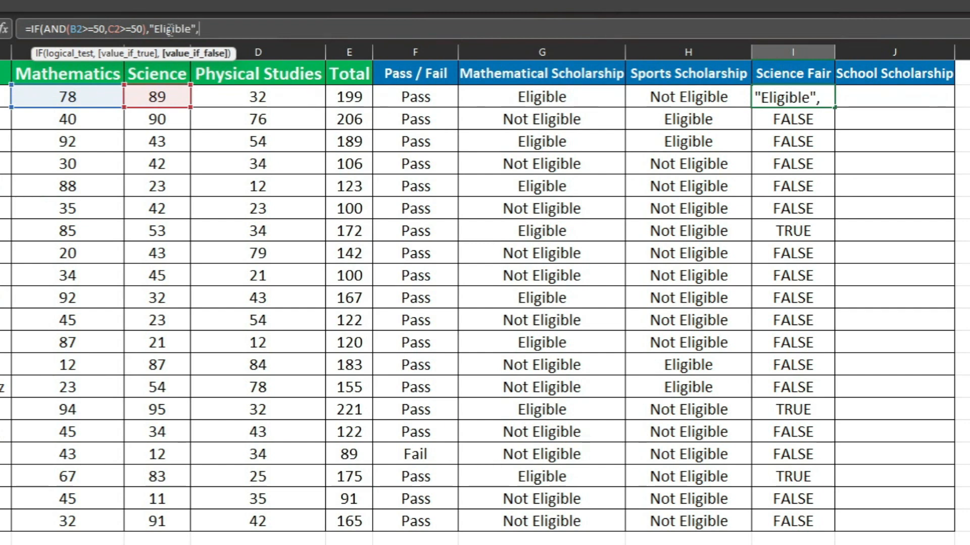
pyautogui.write('"')
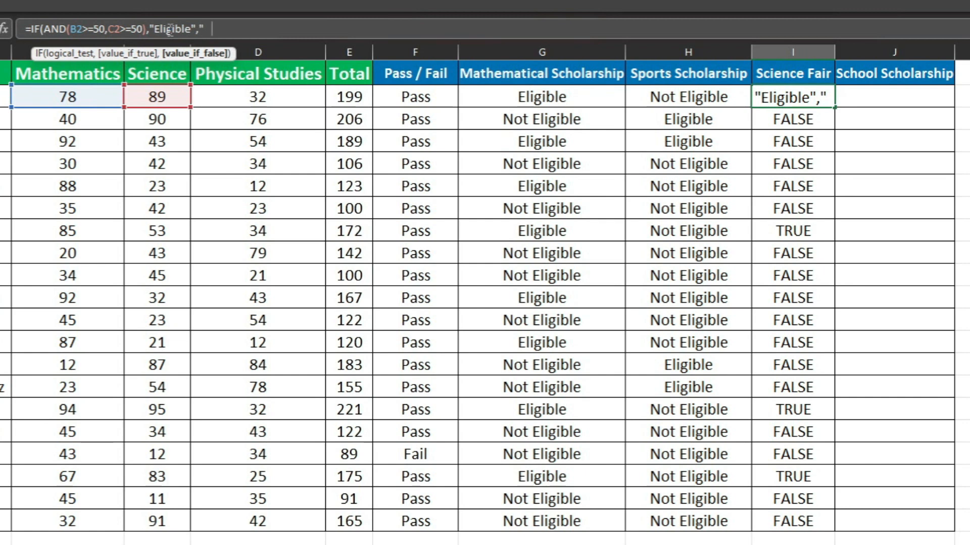
pyautogui.write('Not E')
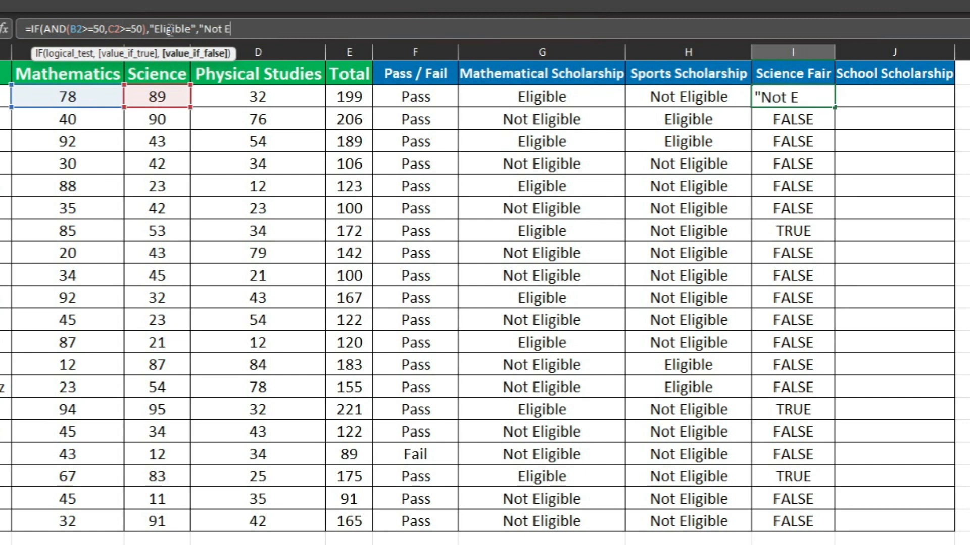
pyautogui.write('ligible')
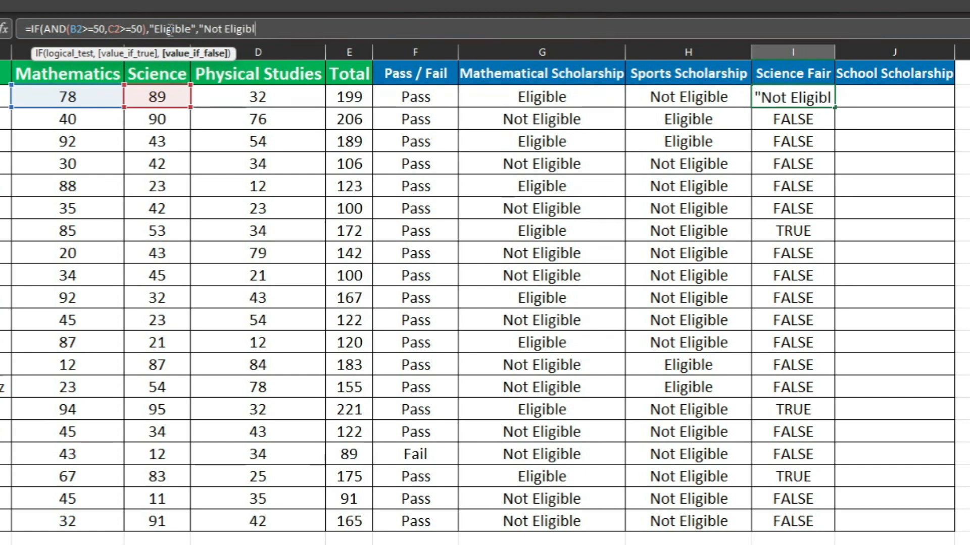
pyautogui.write('")')
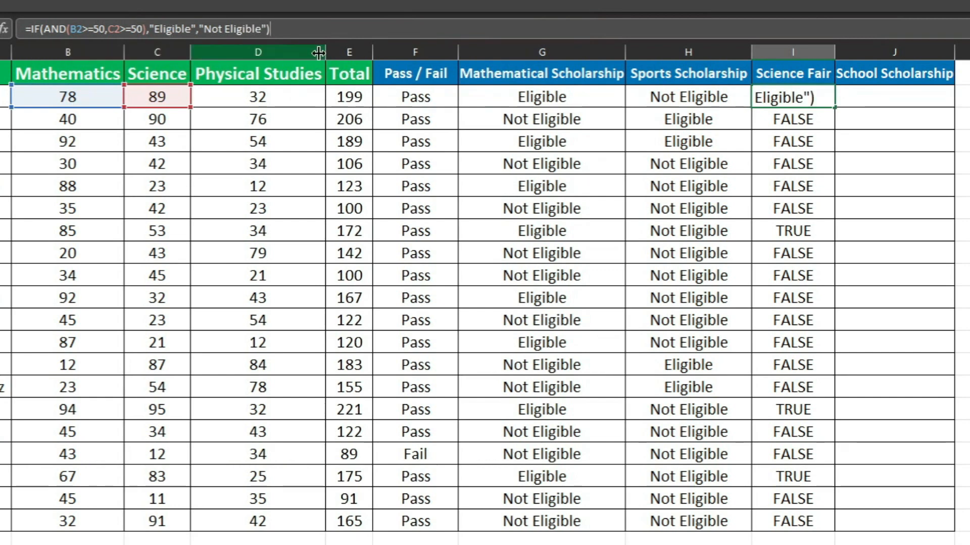
# Complete the IF formula in I2 with "Not Eligible" as the value if false
pyautogui.press('Return')
# Fill the IF and AND formula from I2 down the Science Fair column and fit column I to its contents
pyautogui.click(770, 97)
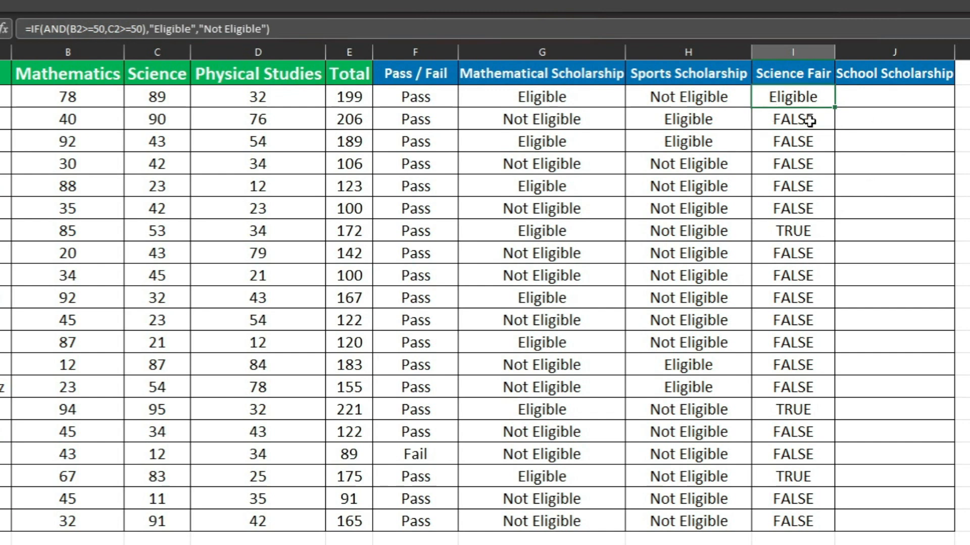
pyautogui.doubleClick(837, 110)
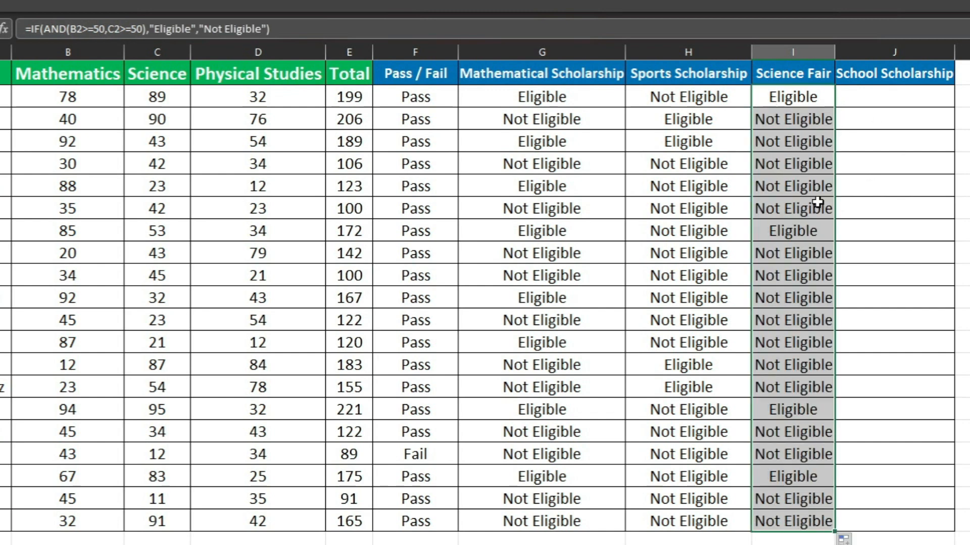
pyautogui.press('Down')
pyautogui.press('Down')
pyautogui.press('Down')
pyautogui.press('Down')
pyautogui.press('Down')
pyautogui.press('Down')
pyautogui.press('Down')
pyautogui.doubleClick(836, 54)
pyautogui.click(830, 208)
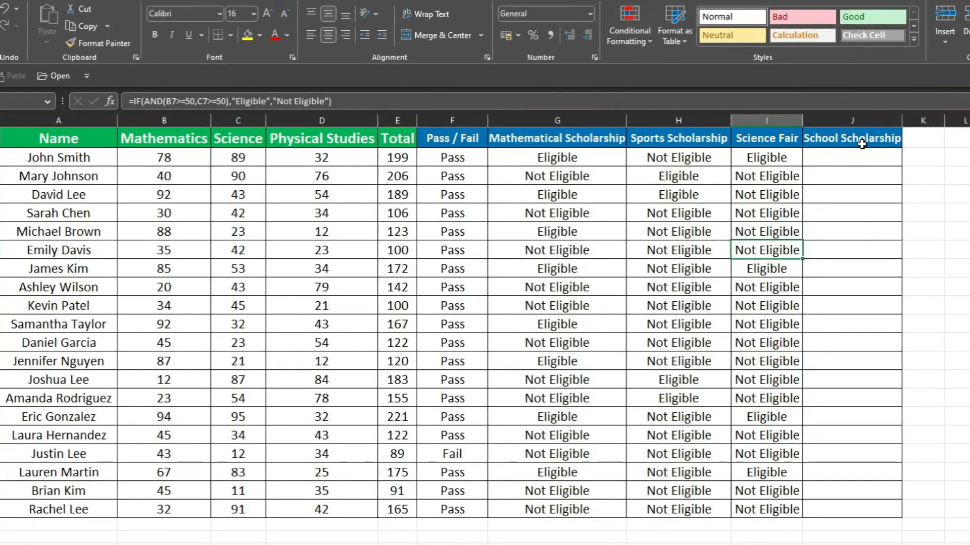
# Review the formulas in G2, H2 and I2 behind Mathematical Scholarship, Sports Scholarship and Science Fair
pyautogui.click(904, 76)
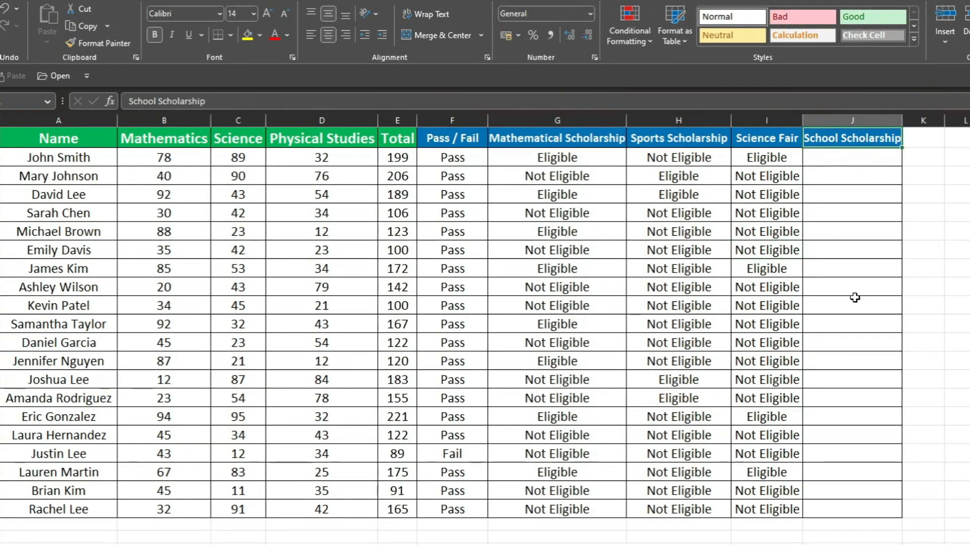
pyautogui.click(552, 141)
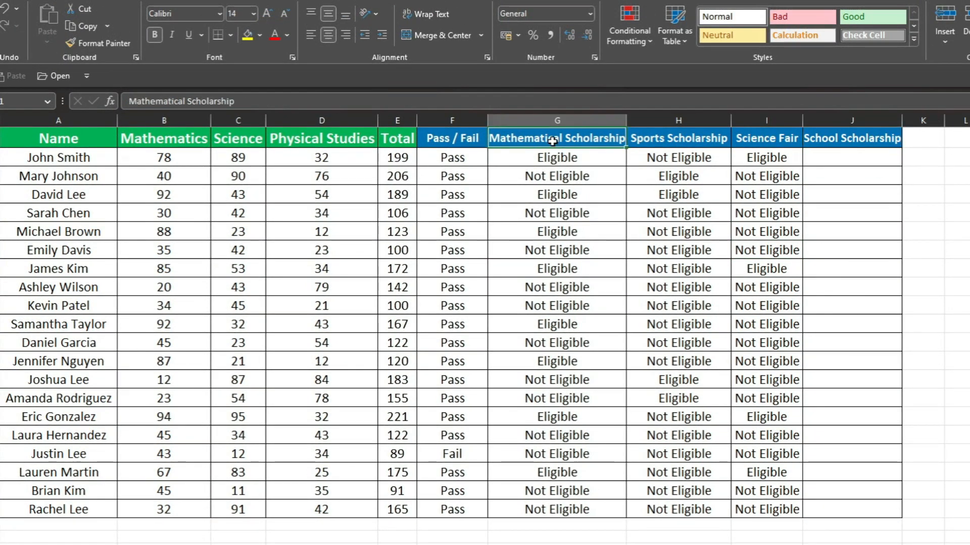
pyautogui.click(553, 158)
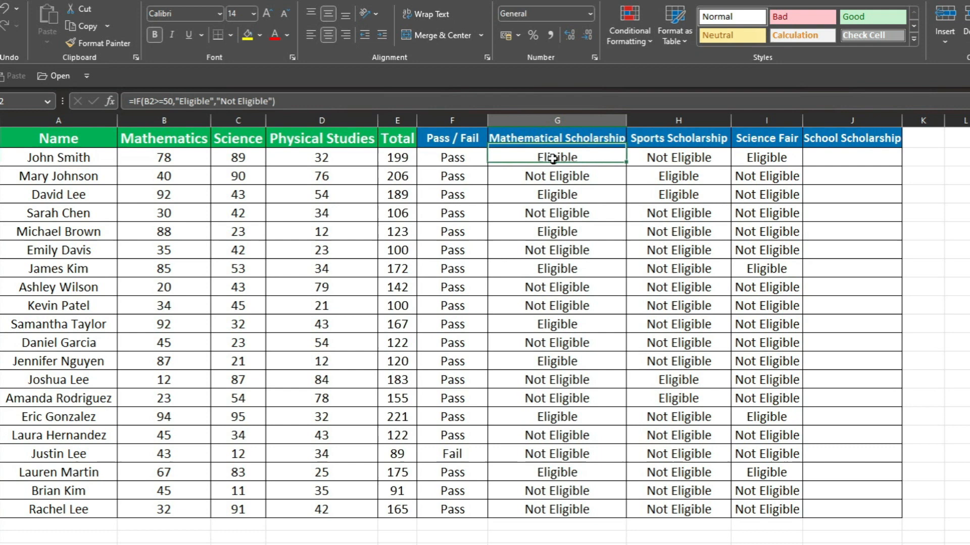
pyautogui.click(515, 96)
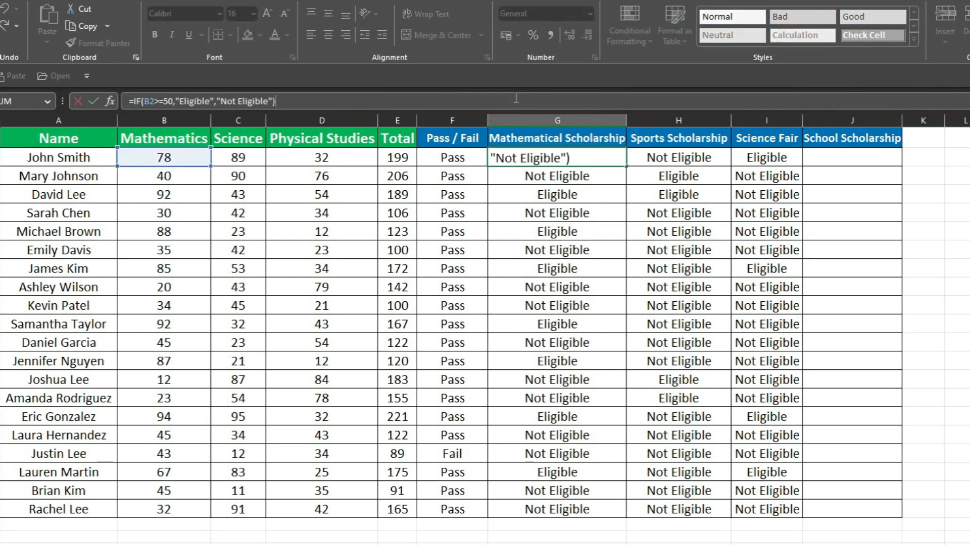
pyautogui.press('Escape')
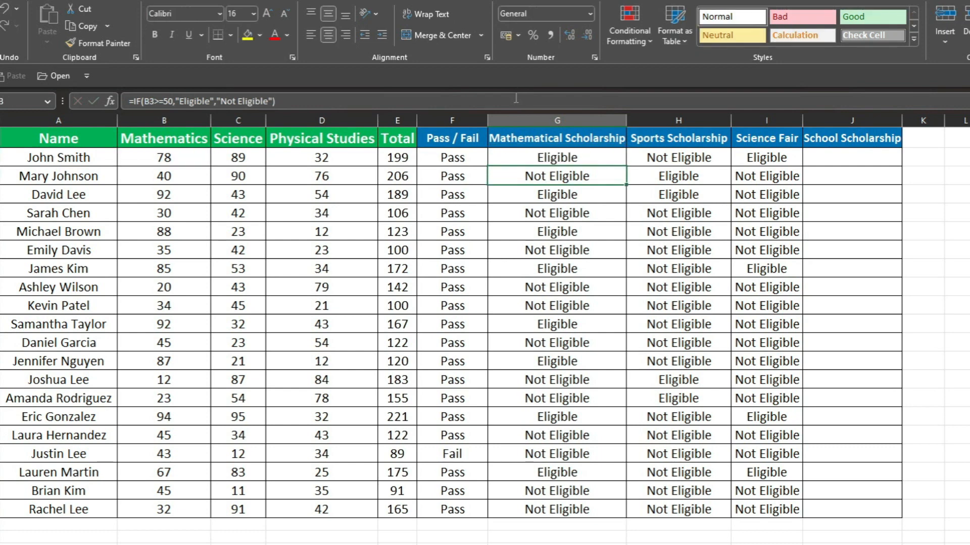
pyautogui.click(691, 157)
pyautogui.click(454, 94)
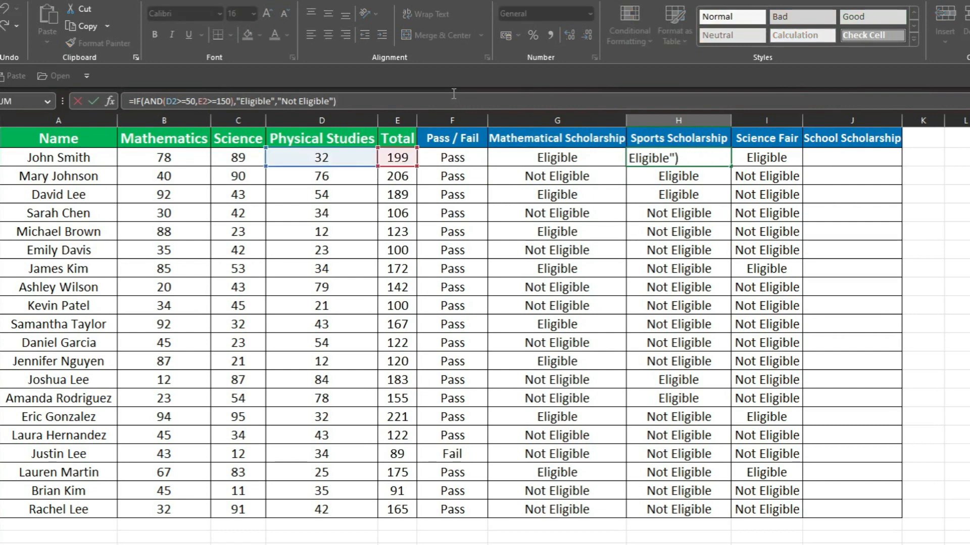
pyautogui.press('Return')
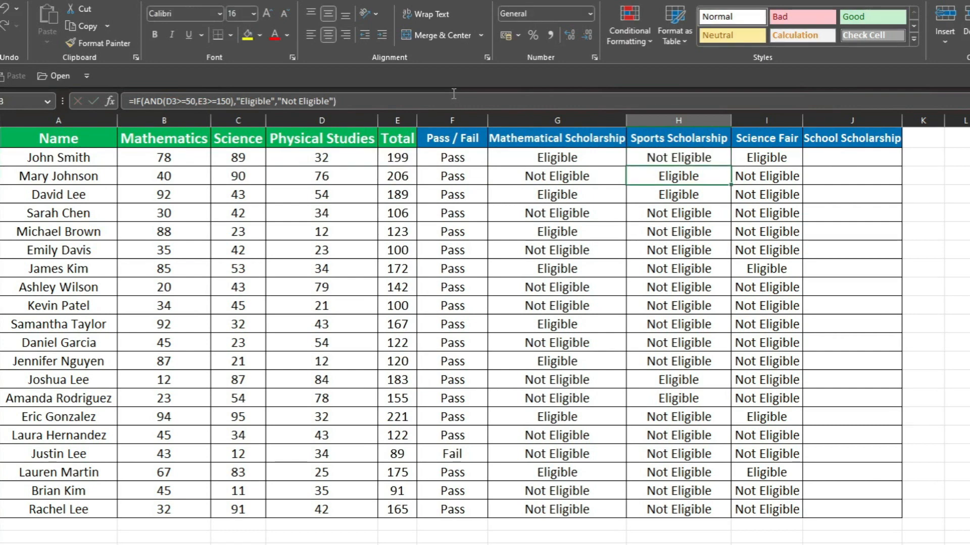
pyautogui.click(687, 158)
pyautogui.press('F2')
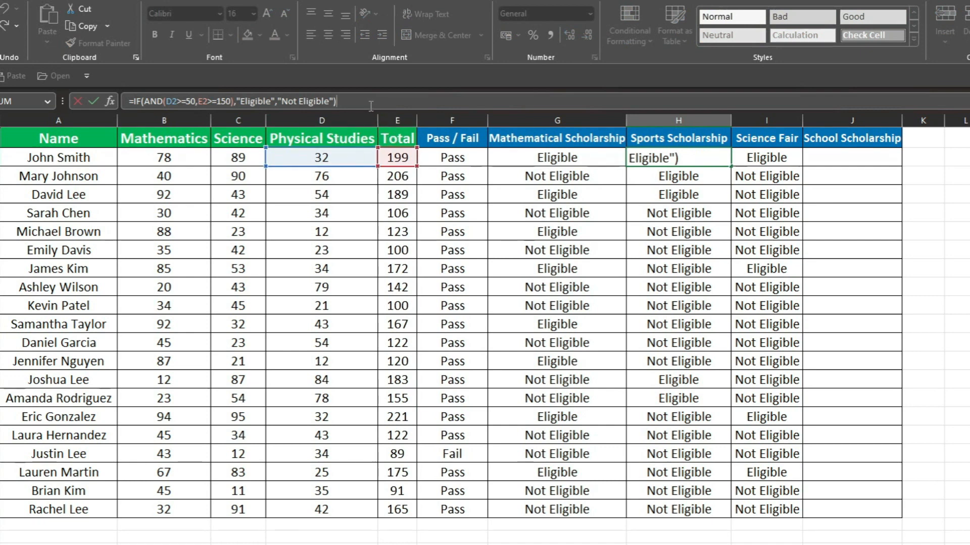
pyautogui.press('Return')
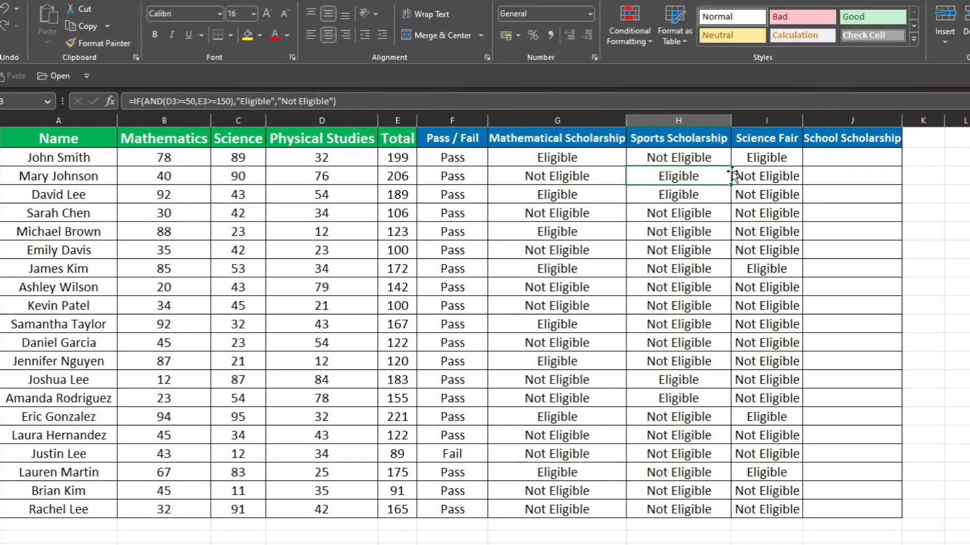
pyautogui.click(762, 156)
pyautogui.press('F2')
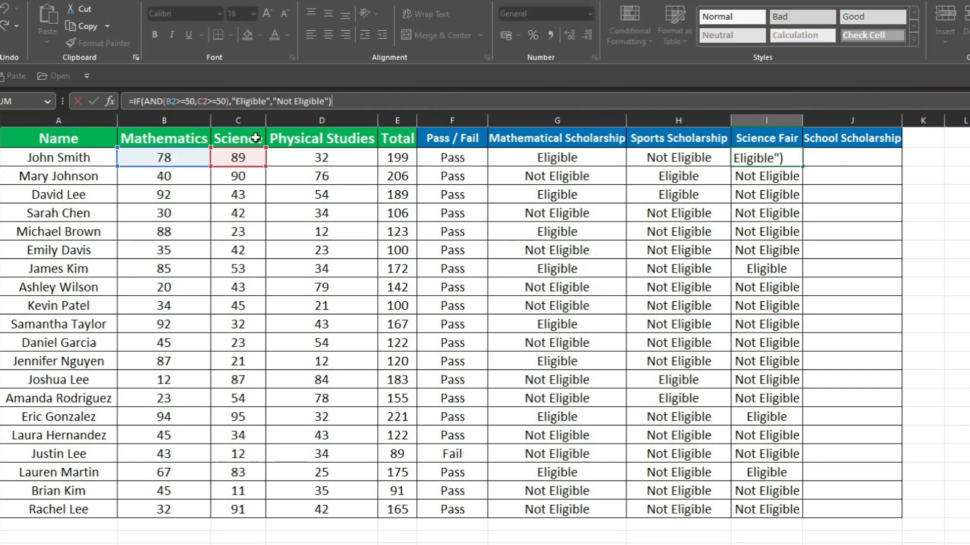
pyautogui.press('Return')
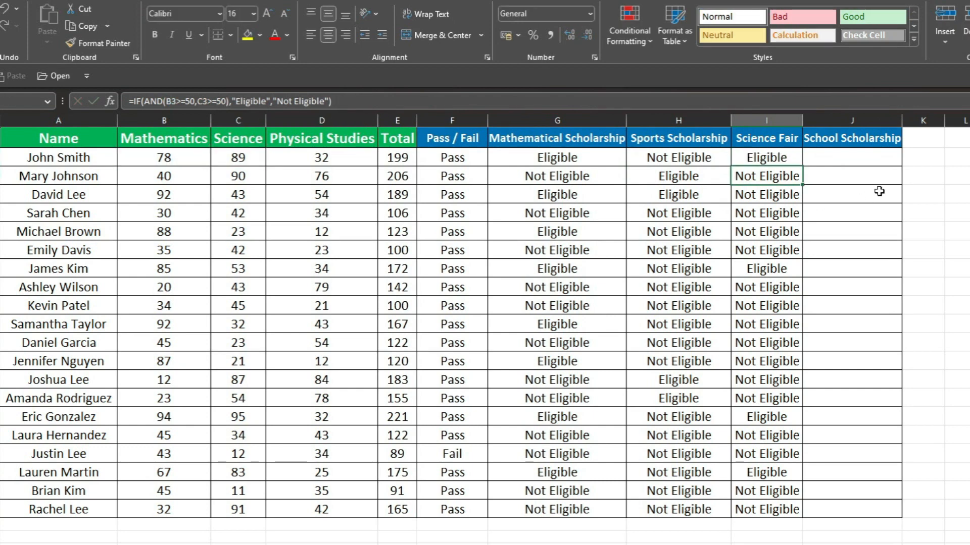
# Widen column J for its School Scholarship header, with J2 selected
pyautogui.click(874, 157)
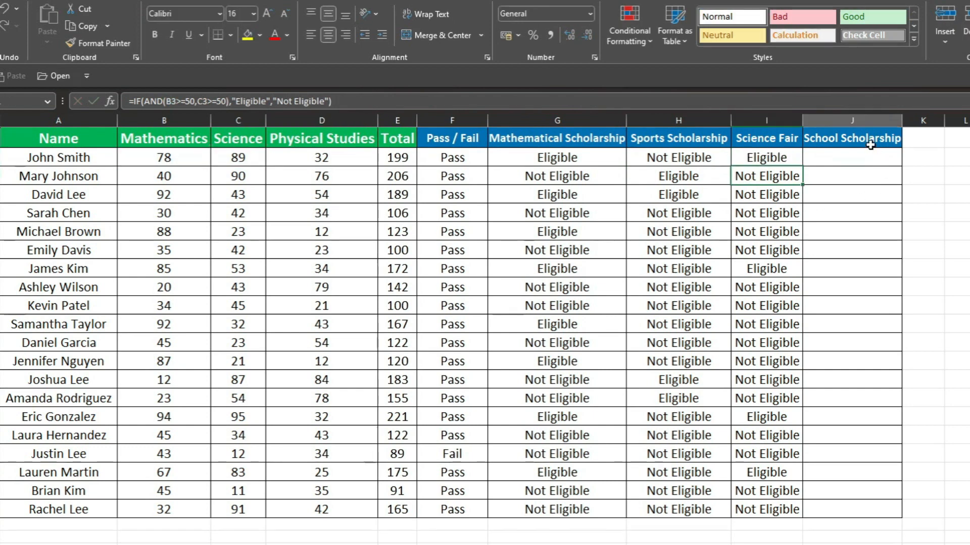
pyautogui.doubleClick(902, 121)
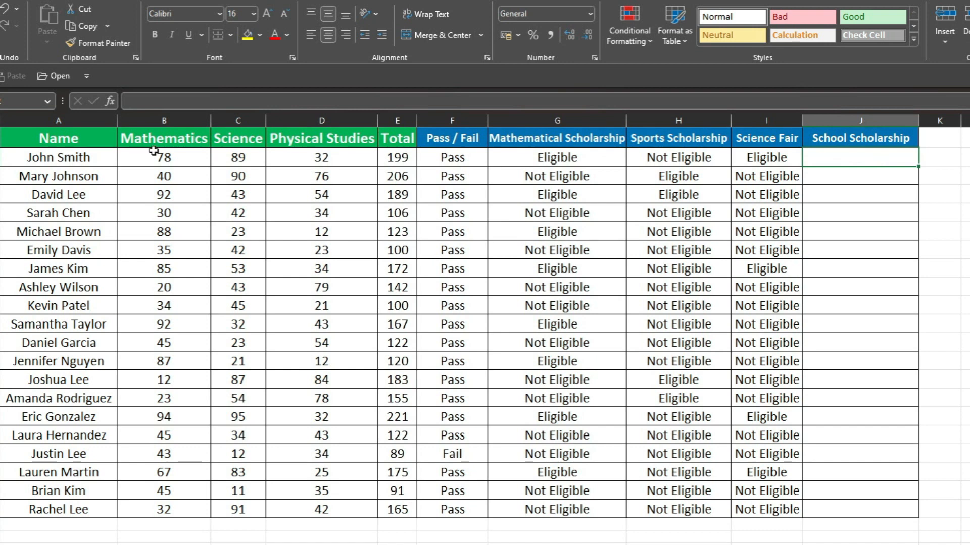
# Examine the Mathematics, Science and Physical Studies columns as the criteria for the School Scholarship
pyautogui.click(179, 142)
pyautogui.press('Right')
pyautogui.press('Right')
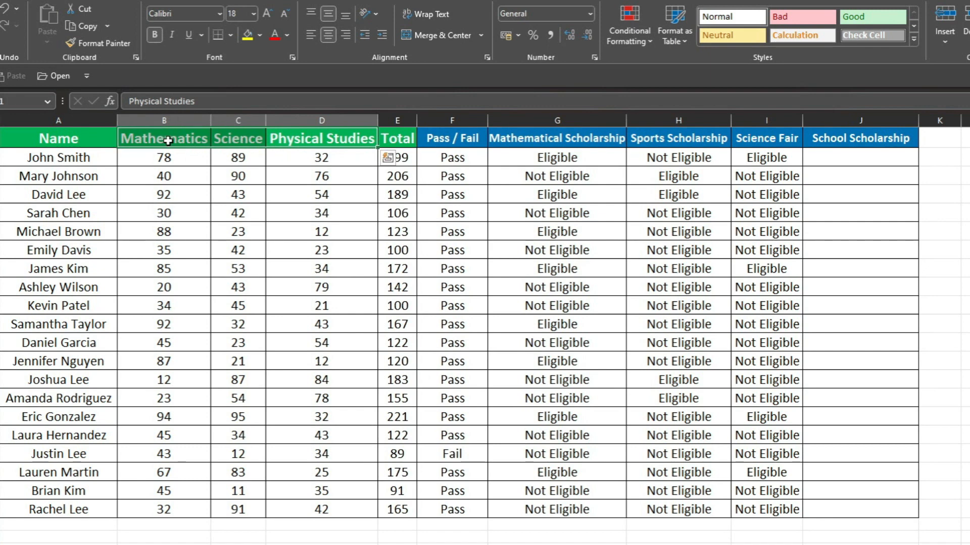
pyautogui.press('Down')
pyautogui.press('Down')
pyautogui.press('Down')
pyautogui.click(182, 142)
pyautogui.moveTo(227, 137); pyautogui.dragTo(284, 137)
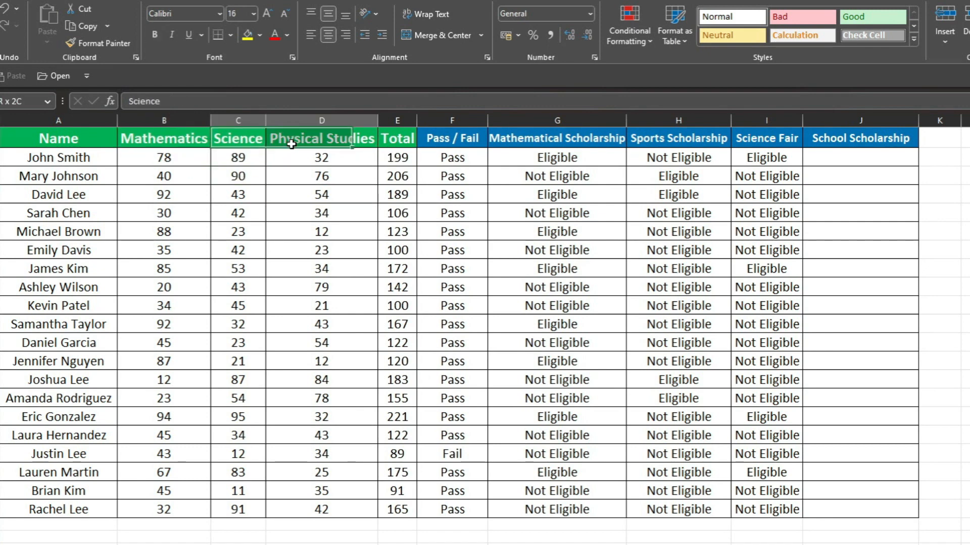
pyautogui.click(282, 190)
pyautogui.click(287, 144)
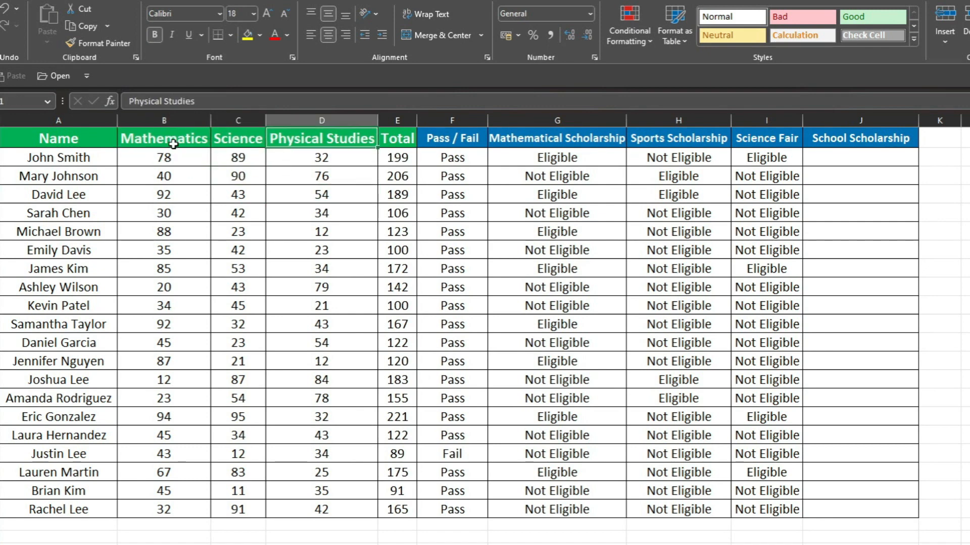
pyautogui.click(173, 144)
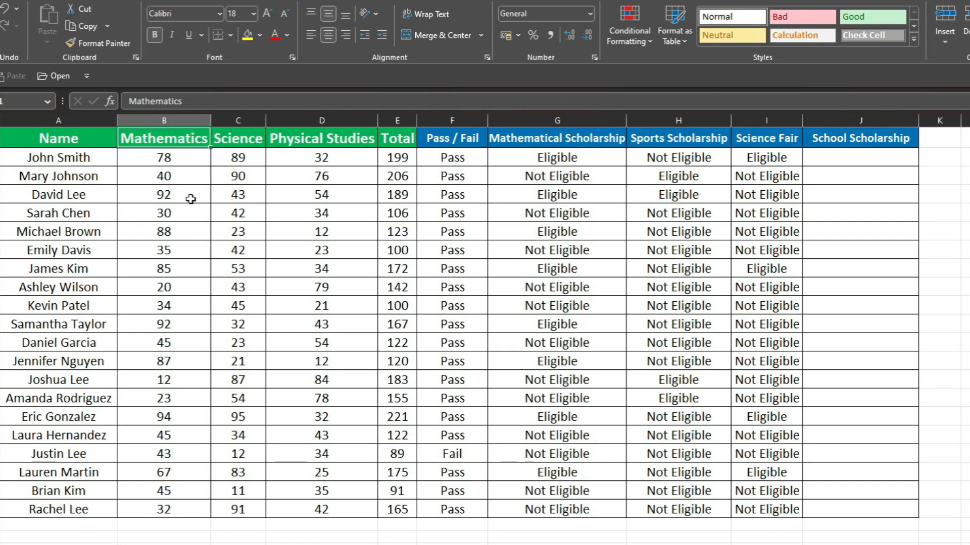
# Review the Mathematics and Science pair and the Science and Physical Studies pair as alternative criteria for the School Scholarship
pyautogui.click(245, 198)
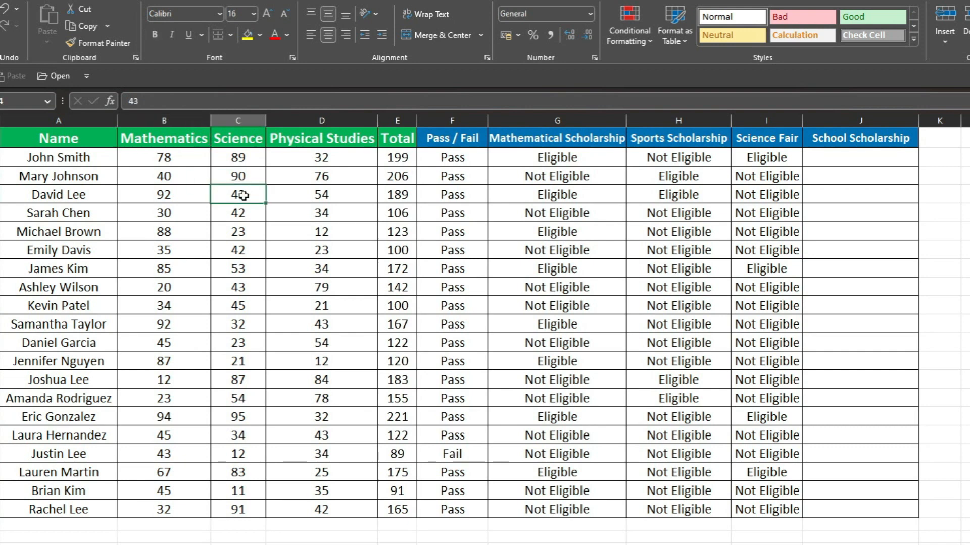
pyautogui.moveTo(182, 141); pyautogui.dragTo(222, 139)
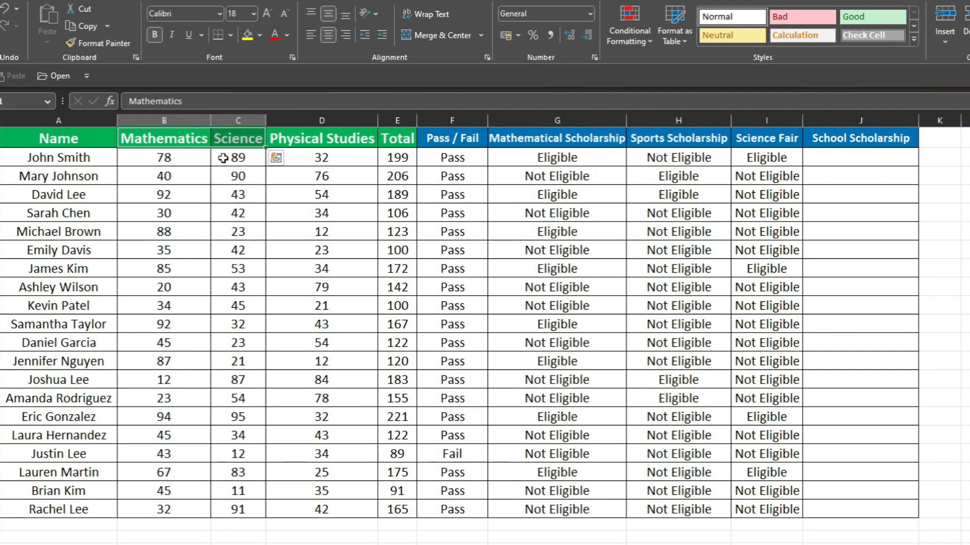
pyautogui.moveTo(237, 139); pyautogui.dragTo(292, 139)
pyautogui.click(293, 168)
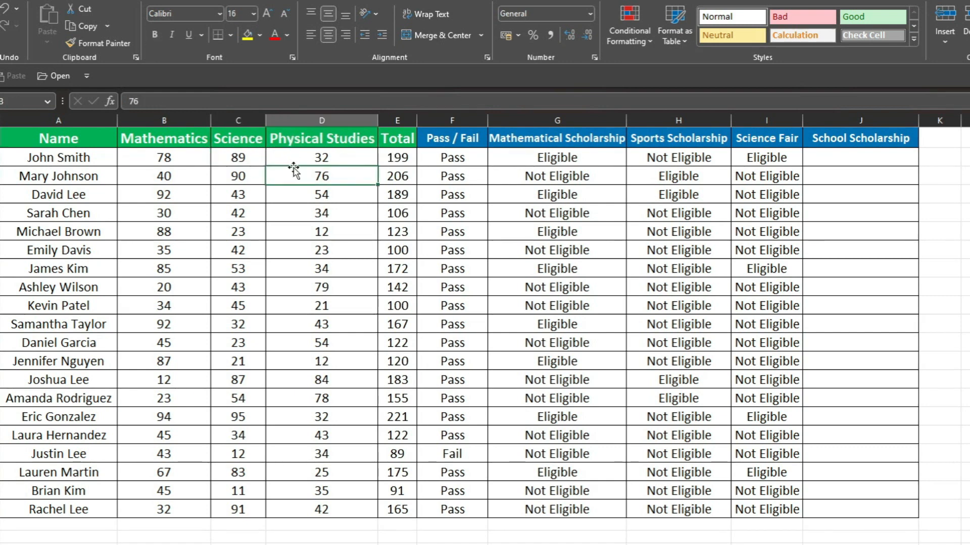
pyautogui.click(294, 137)
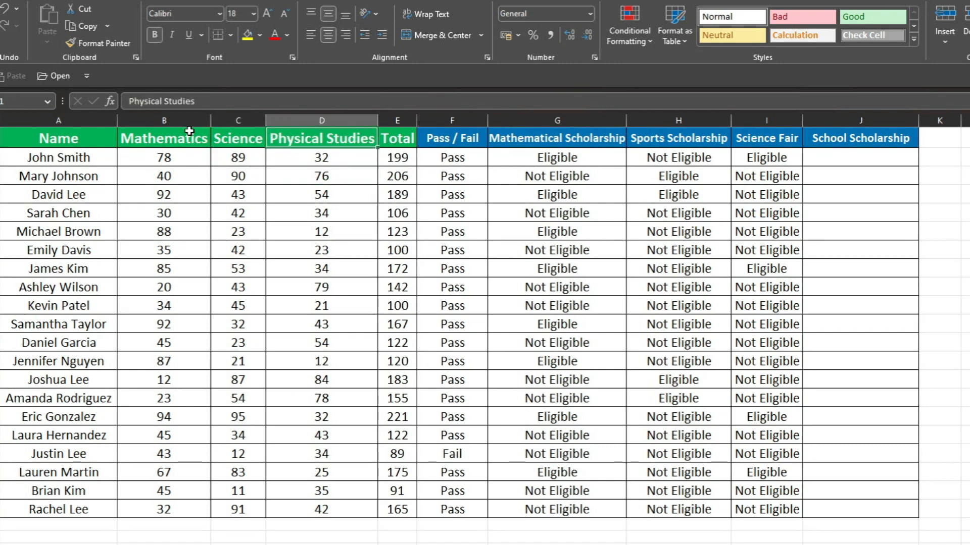
pyautogui.click(155, 137)
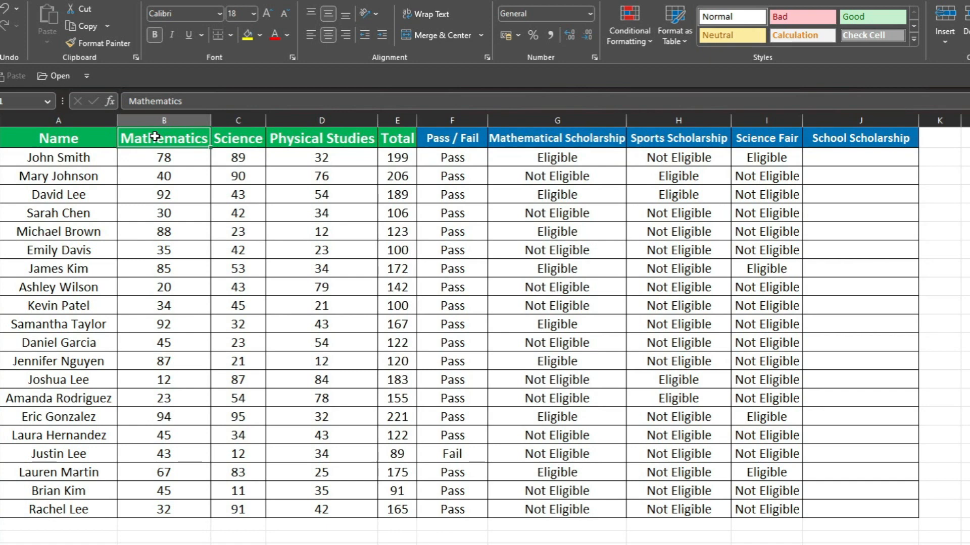
# Enter the formula =AND(B2>=50,C2>=50) in J2 to test the Mathematics and Science marks for the School Scholarship
pyautogui.click(889, 157)
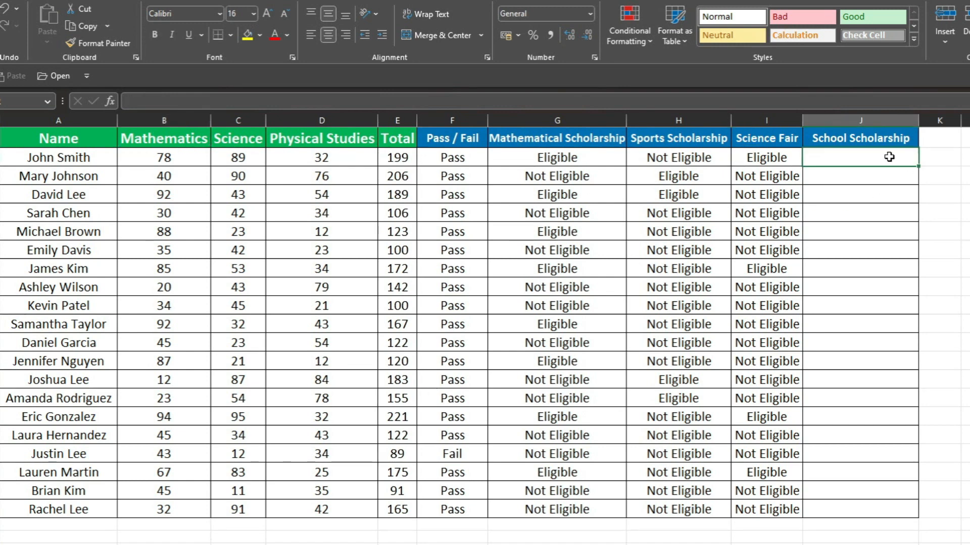
pyautogui.write('=an')
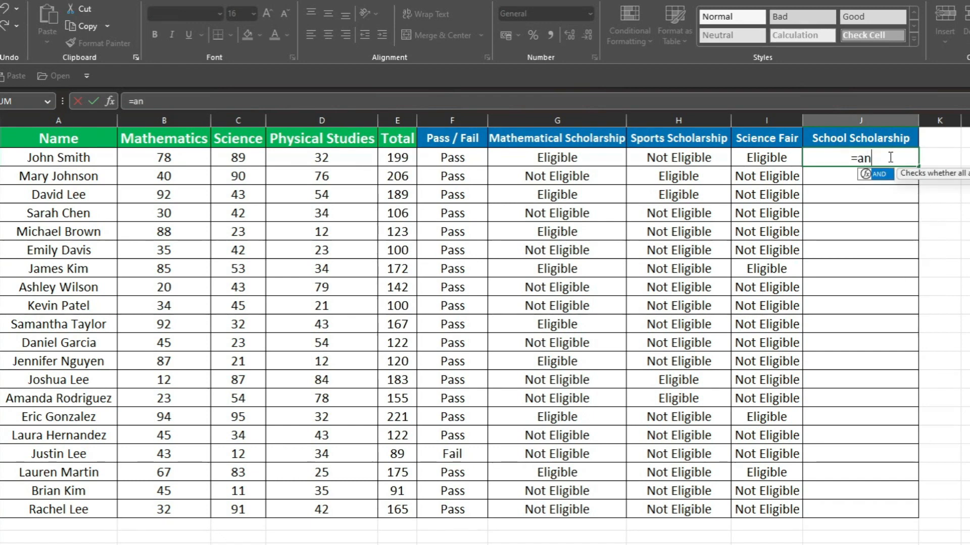
pyautogui.press('Tab')
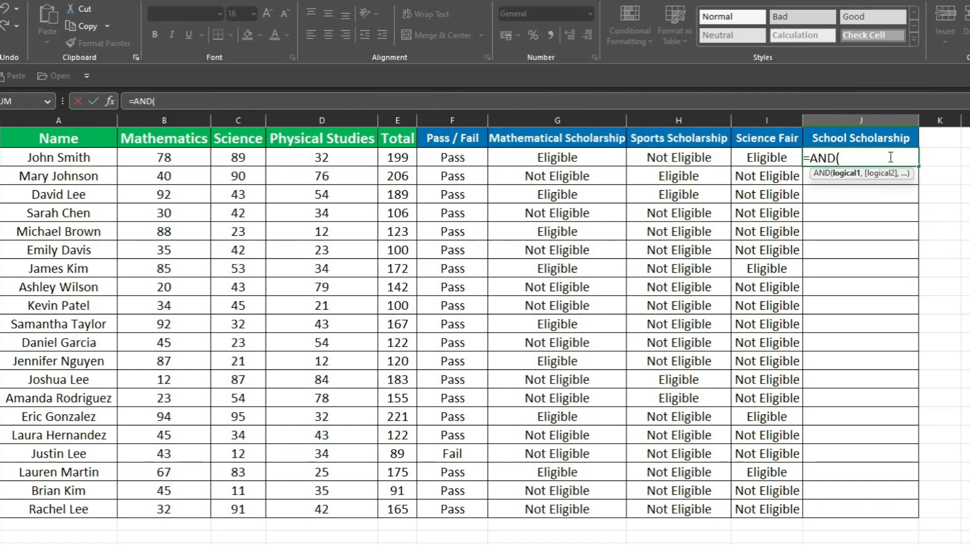
pyautogui.click(182, 158)
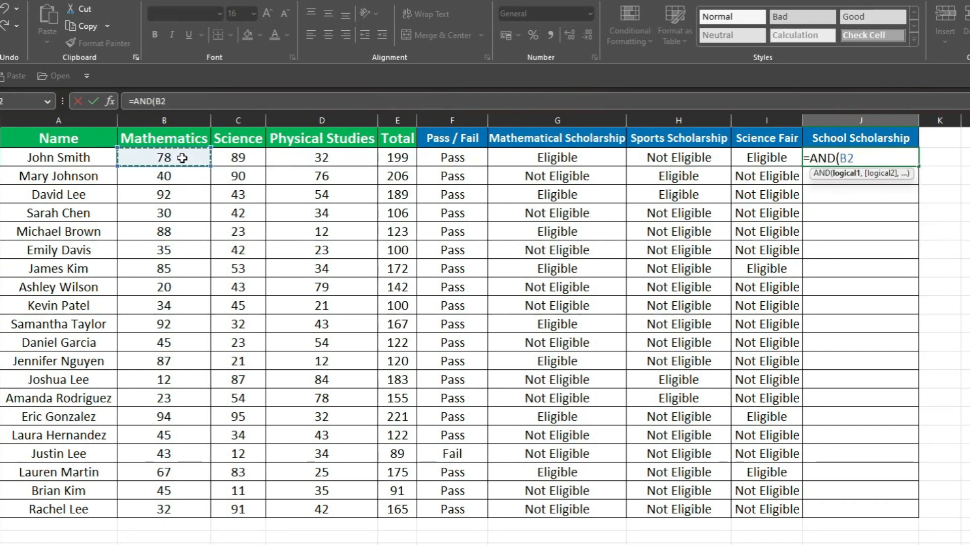
pyautogui.write('>=5')
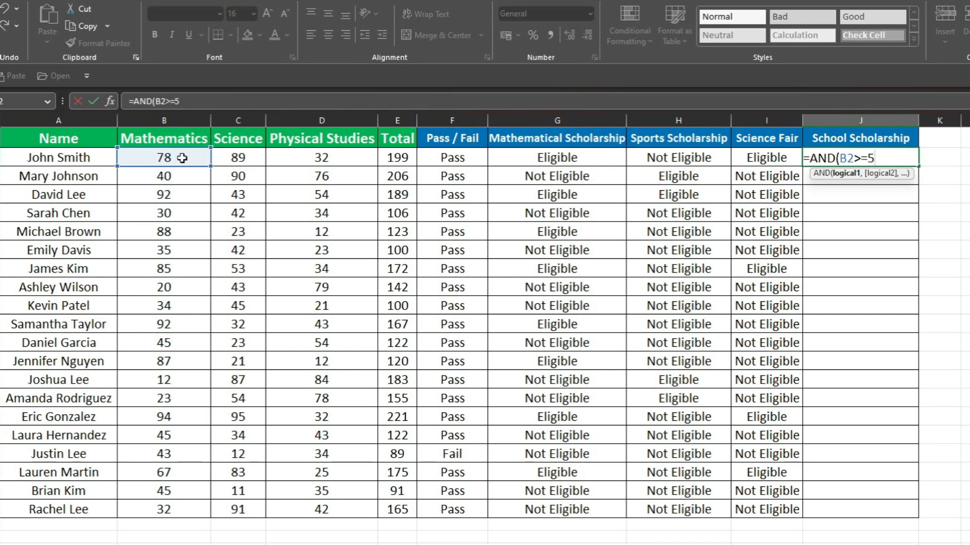
pyautogui.write('0,')
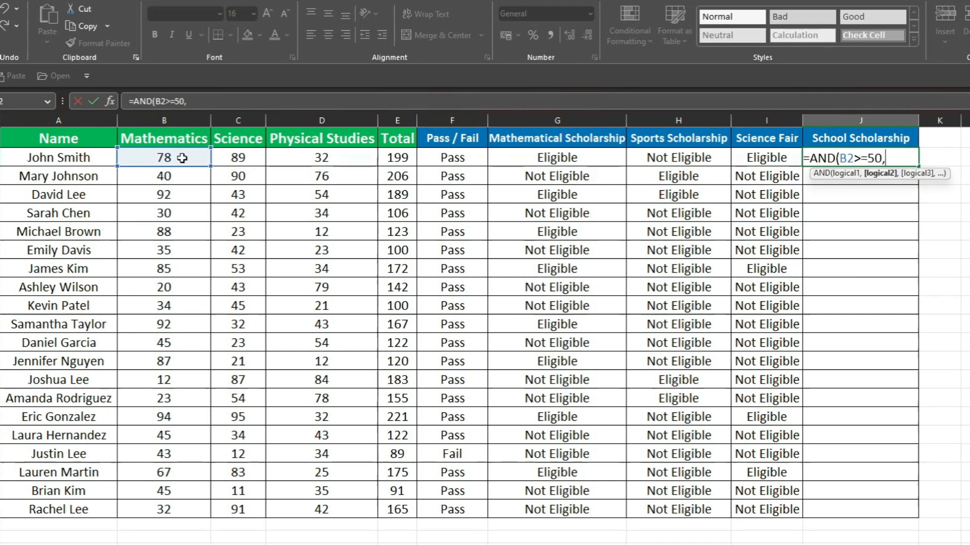
pyautogui.click(232, 158)
pyautogui.write('>=')
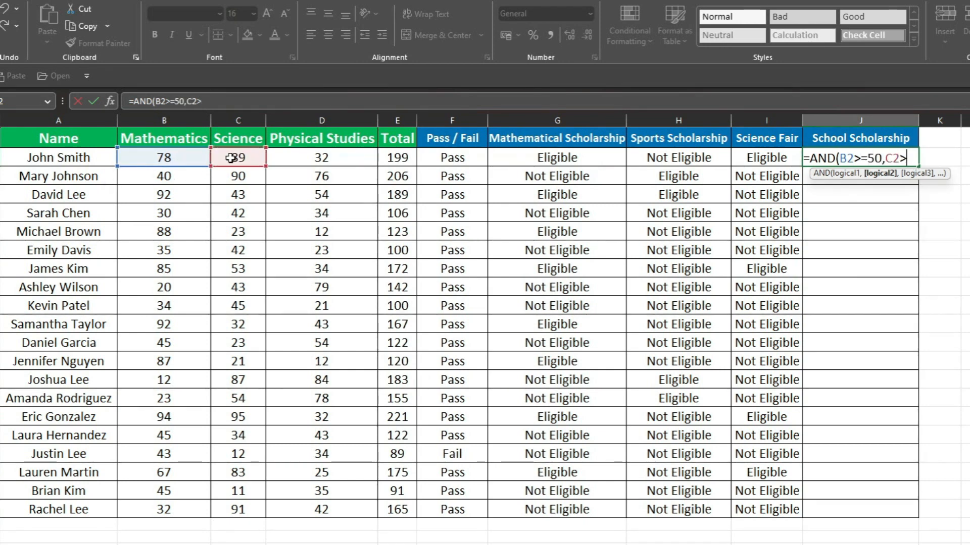
pyautogui.write('50')
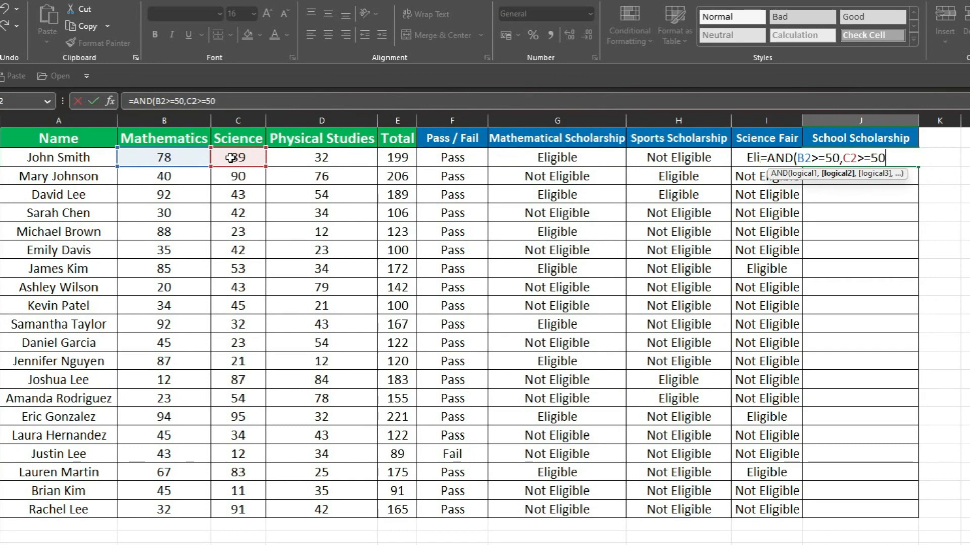
pyautogui.write(')')
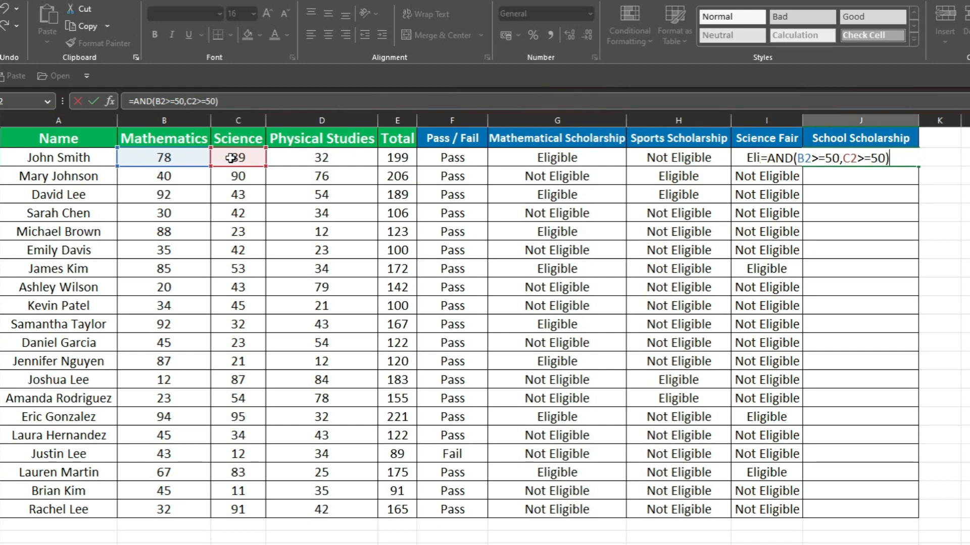
pyautogui.press('Return')
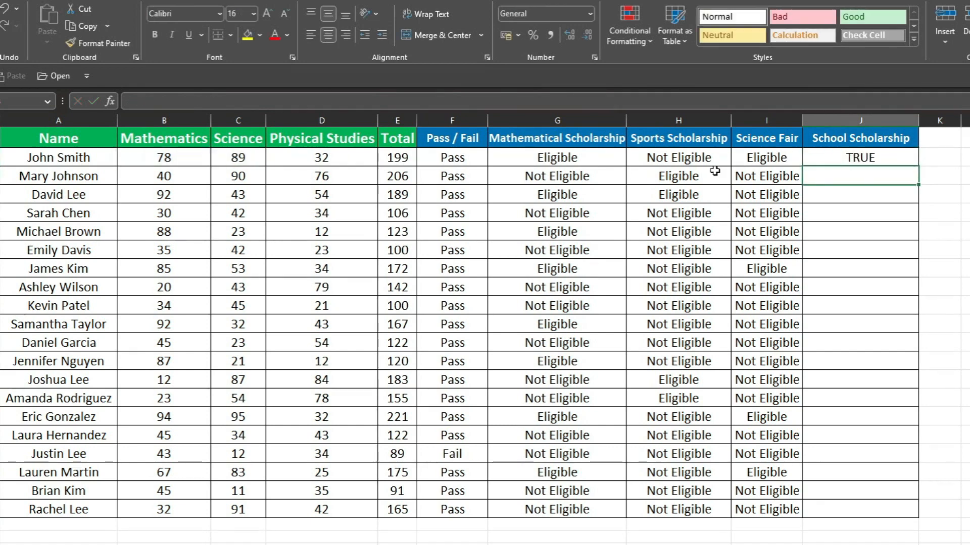
# Insert an OR function in front of the existing AND test in the J2 formula, making it the first OR argument
pyautogui.click(834, 159)
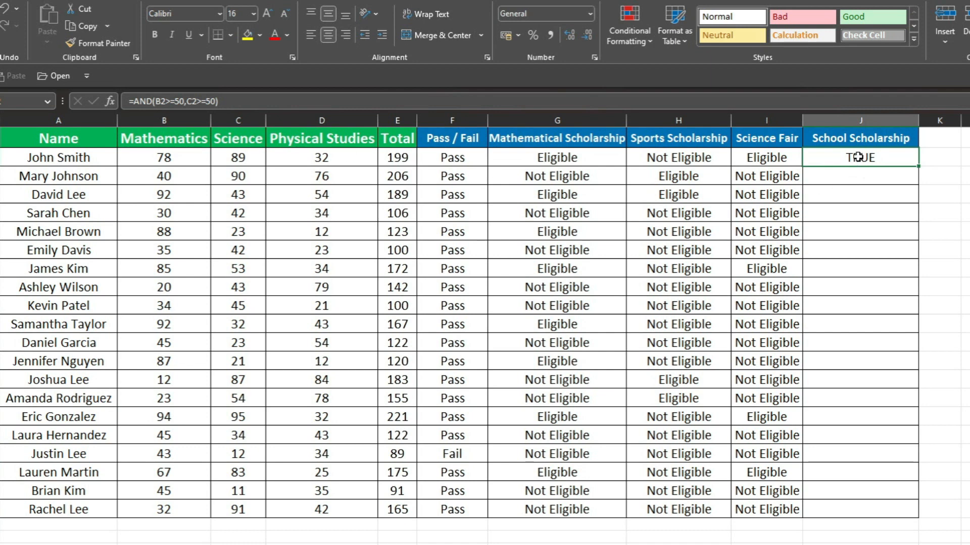
pyautogui.press('Return')
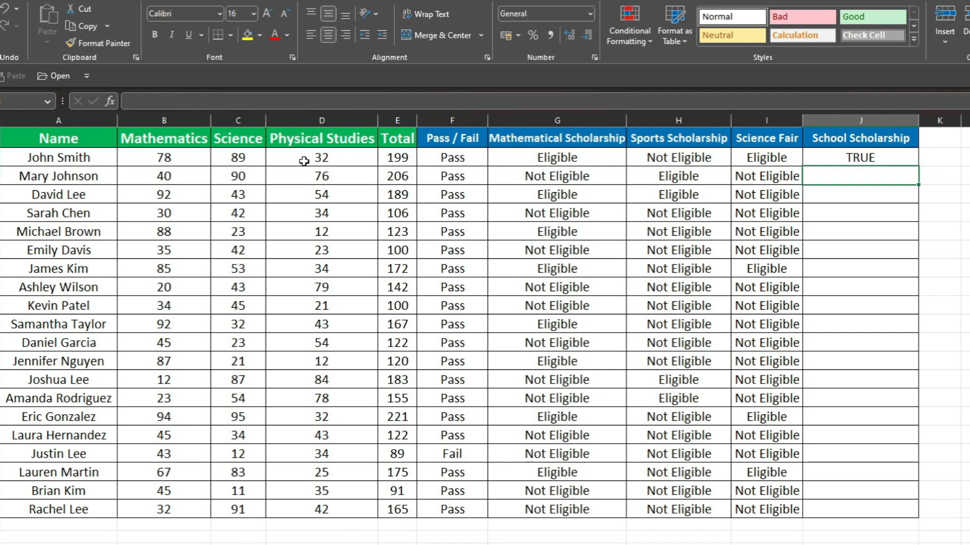
pyautogui.moveTo(246, 142); pyautogui.dragTo(267, 135)
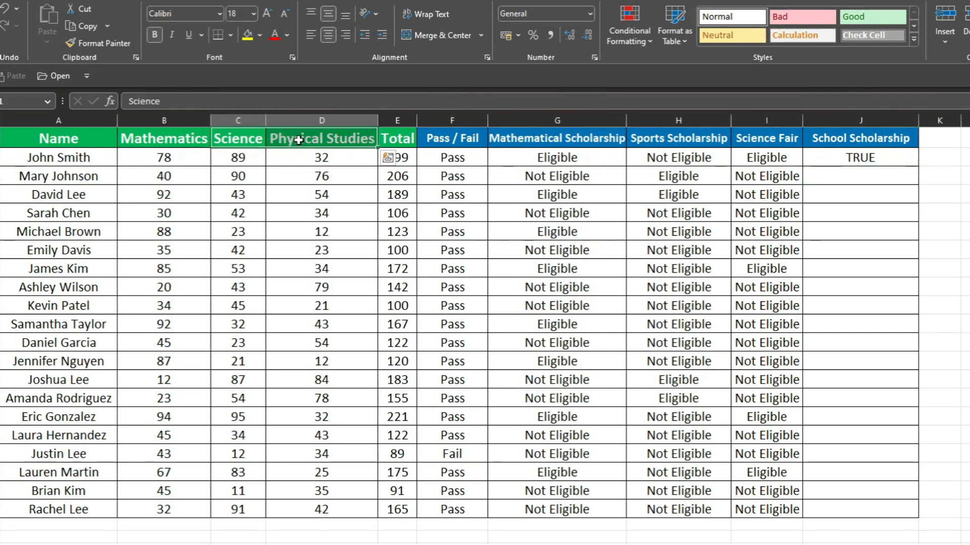
pyautogui.click(301, 140)
pyautogui.click(189, 138)
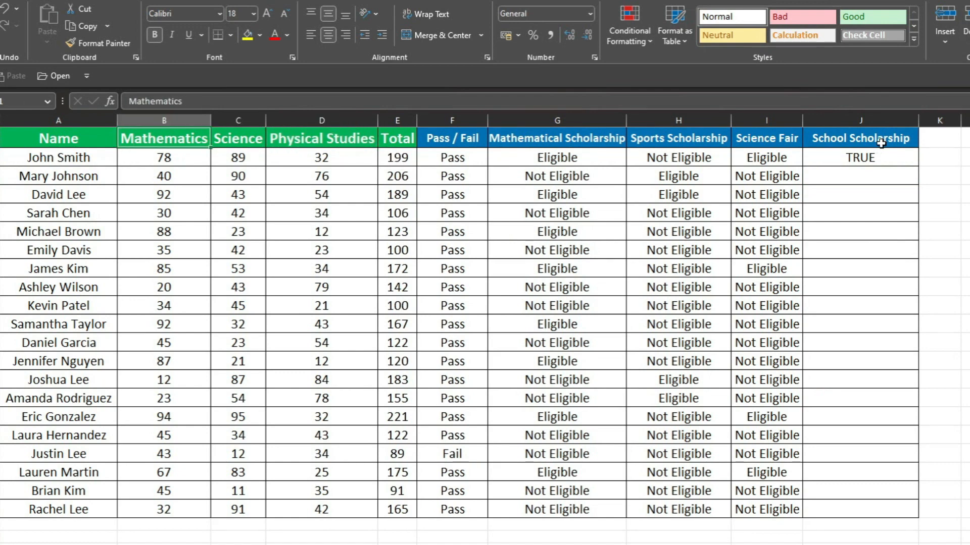
pyautogui.click(901, 159)
pyautogui.click(240, 101)
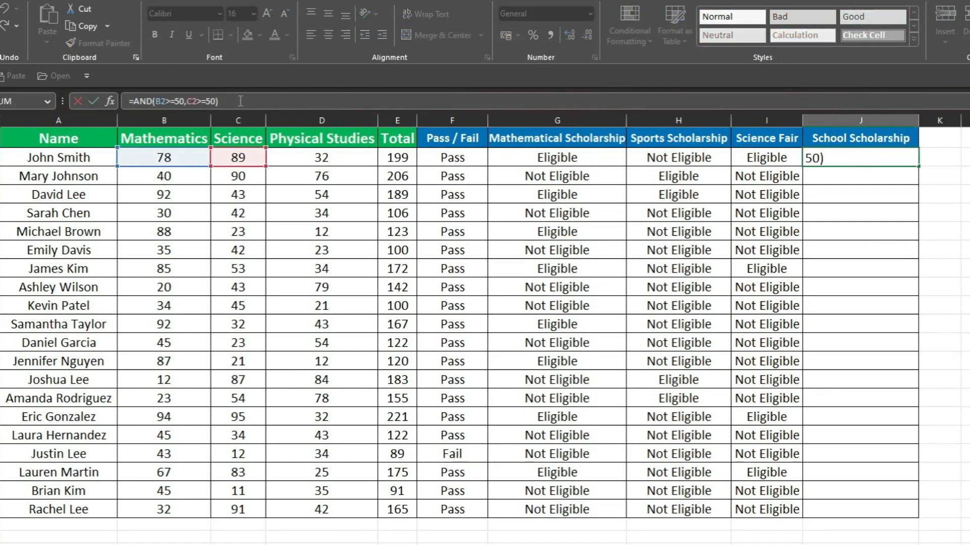
pyautogui.click(134, 103)
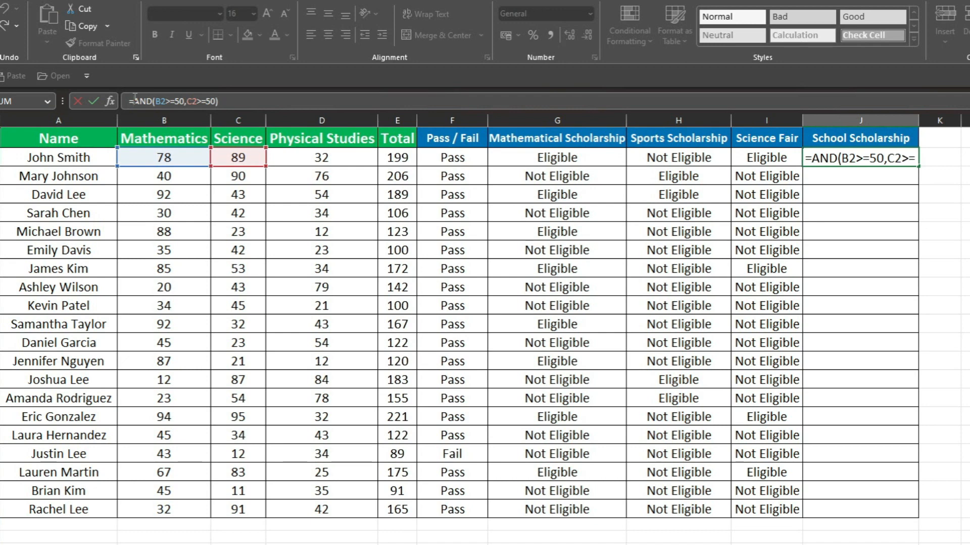
pyautogui.write('o')
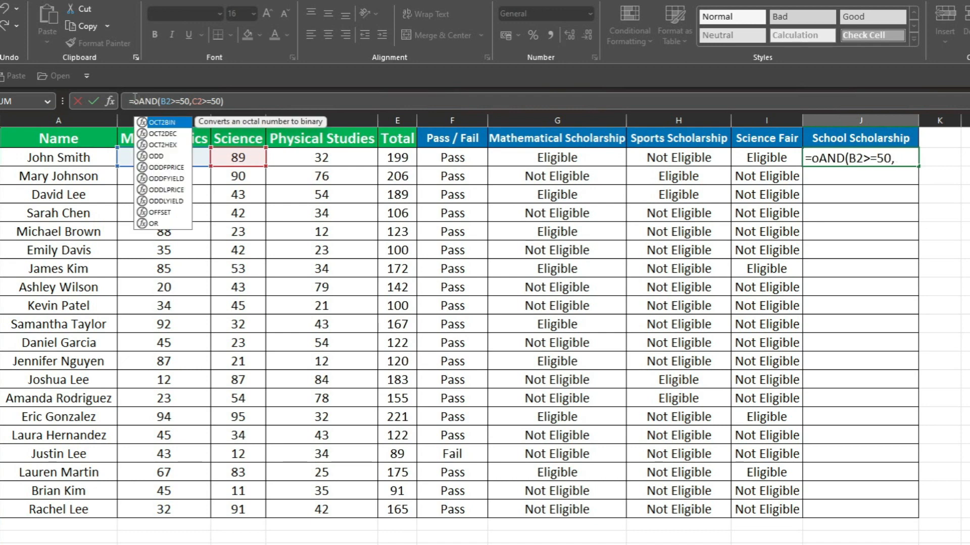
pyautogui.write('r')
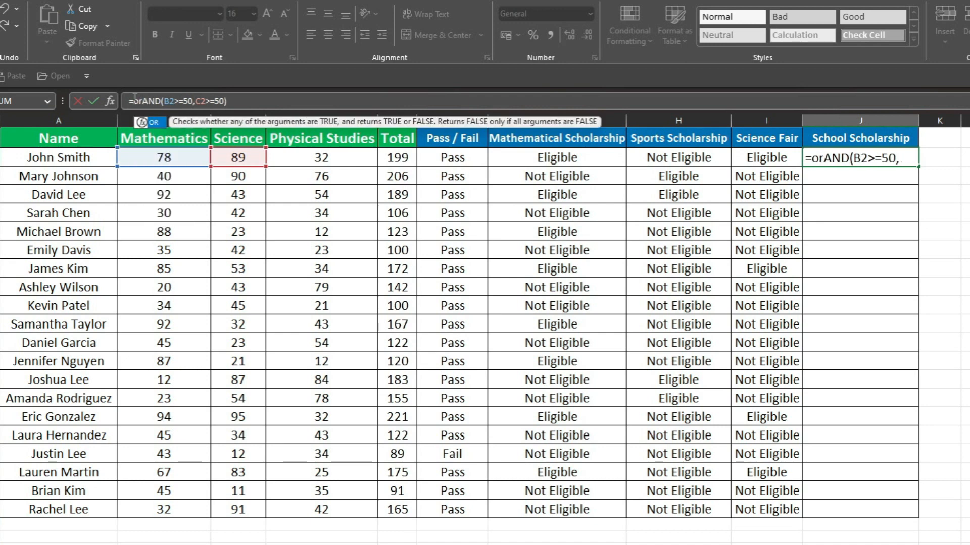
pyautogui.press('Tab')
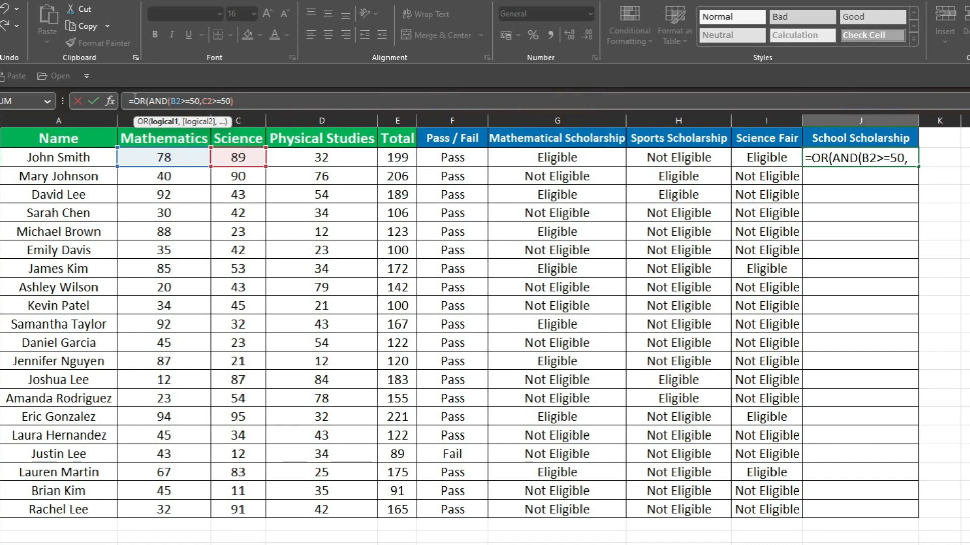
# Add AND(C2>=50,D2>=50) as the second argument of the OR formula in J2, covering Science and Physical Studies
pyautogui.click(247, 100)
pyautogui.write(',')
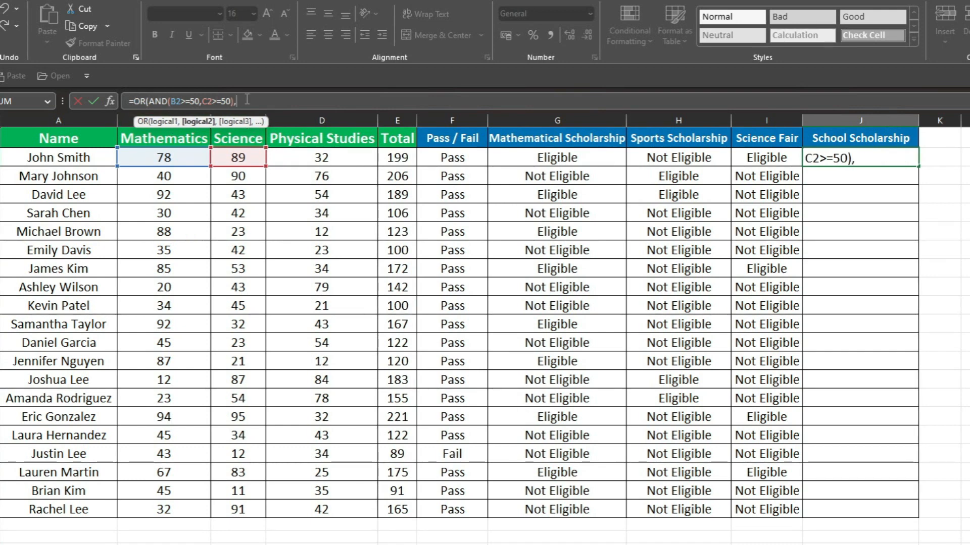
pyautogui.write('and')
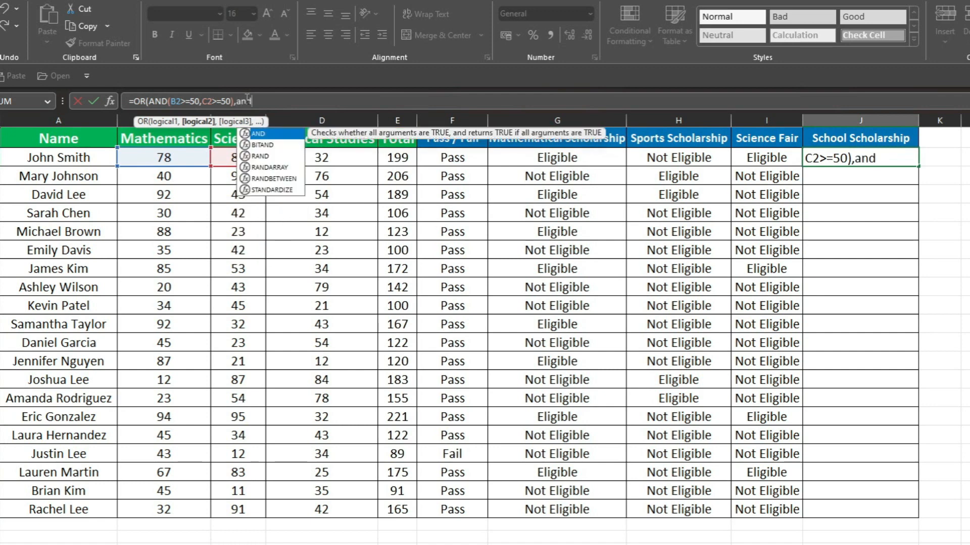
pyautogui.press('Tab')
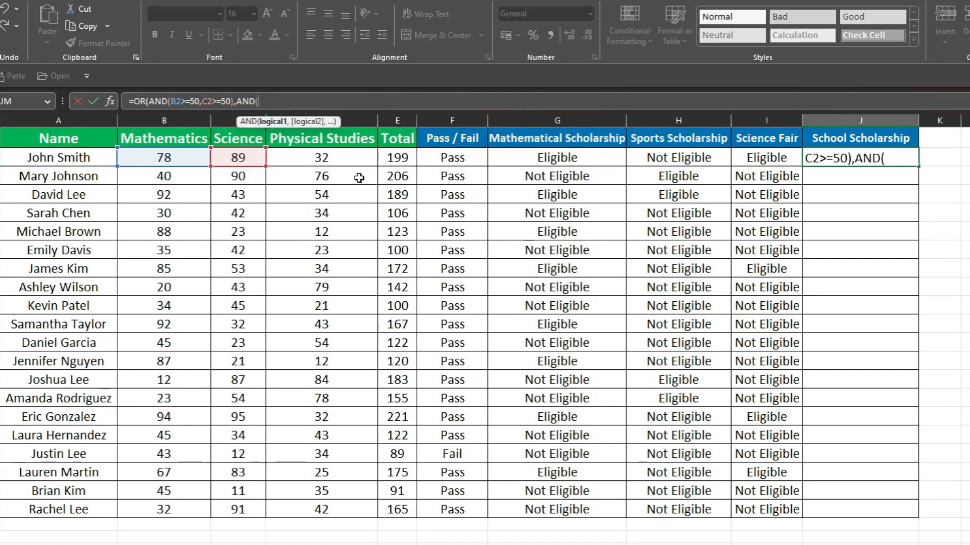
pyautogui.click(240, 158)
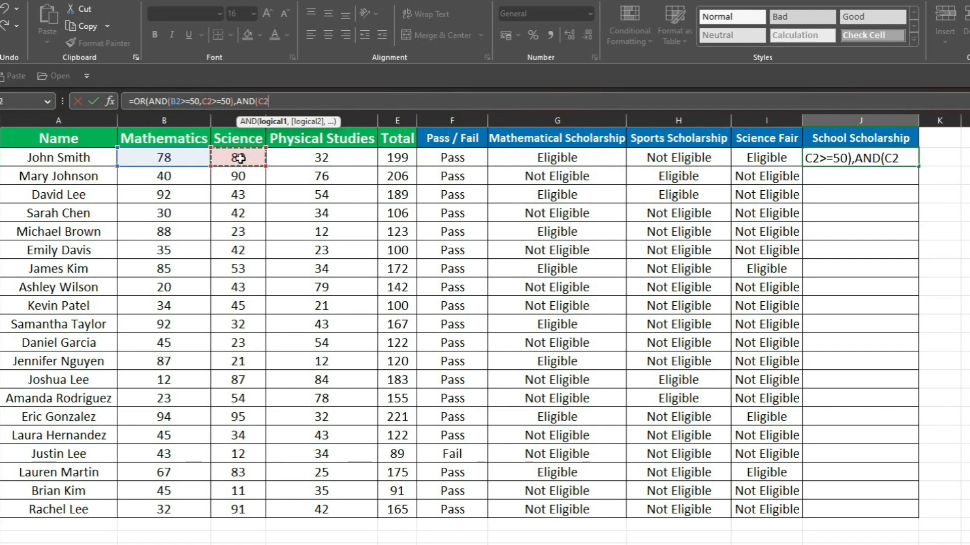
pyautogui.write('>=50')
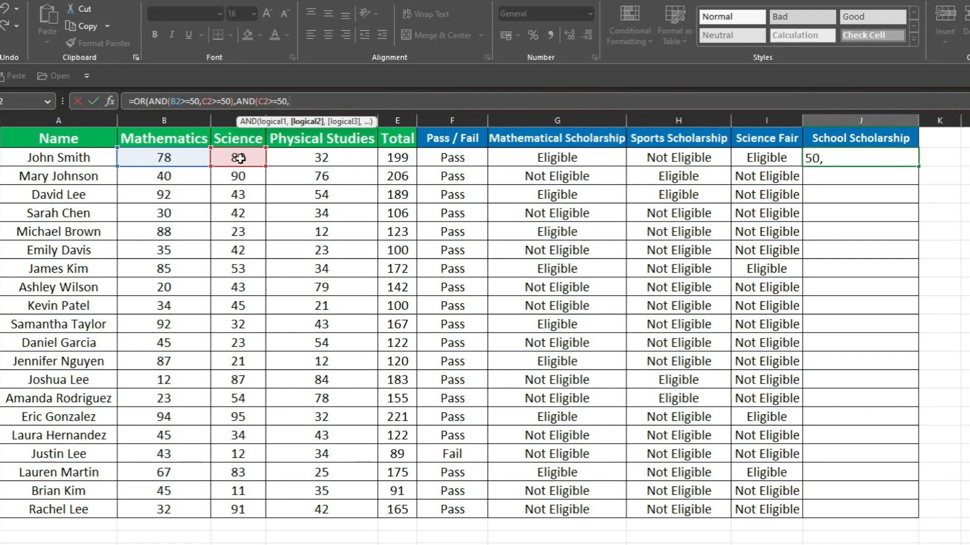
pyautogui.write(',')
pyautogui.click(303, 158)
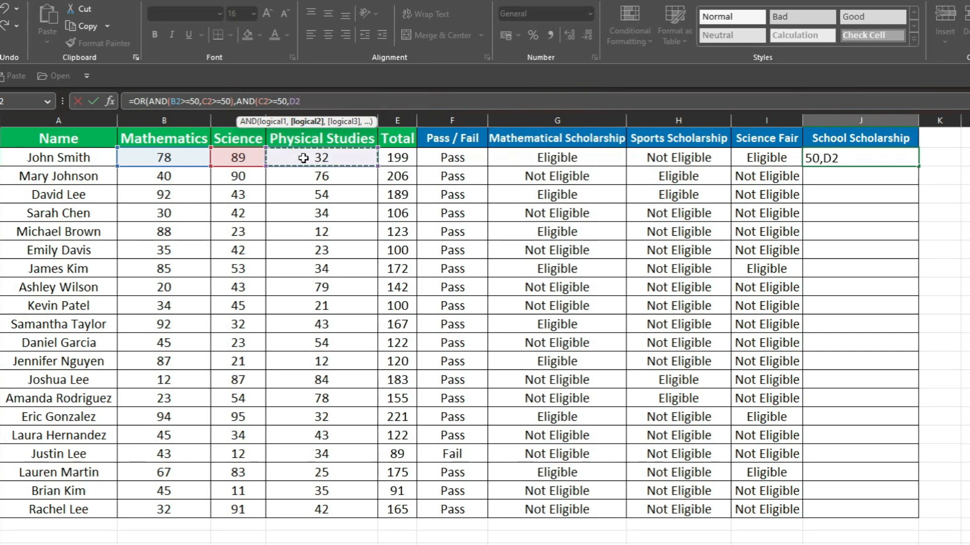
pyautogui.write('>=')
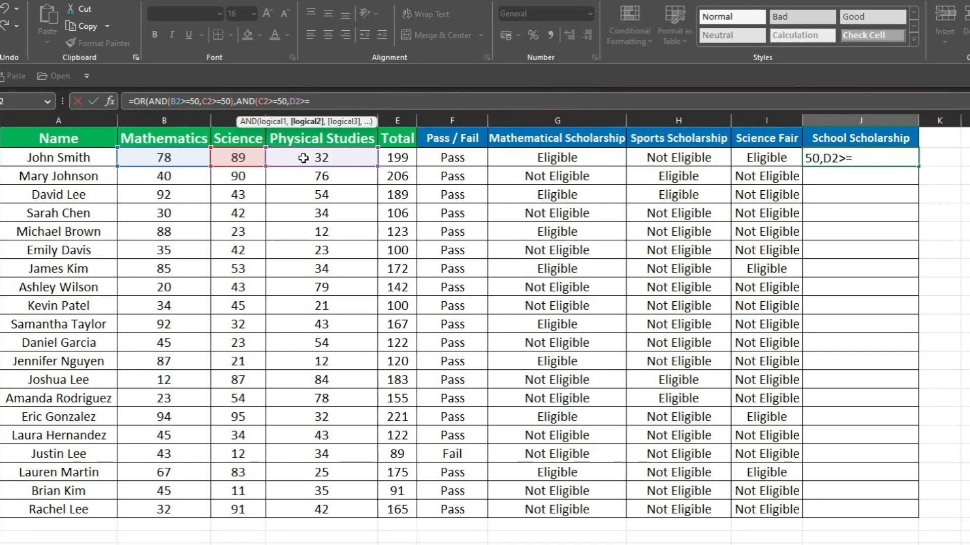
pyautogui.write('50)')
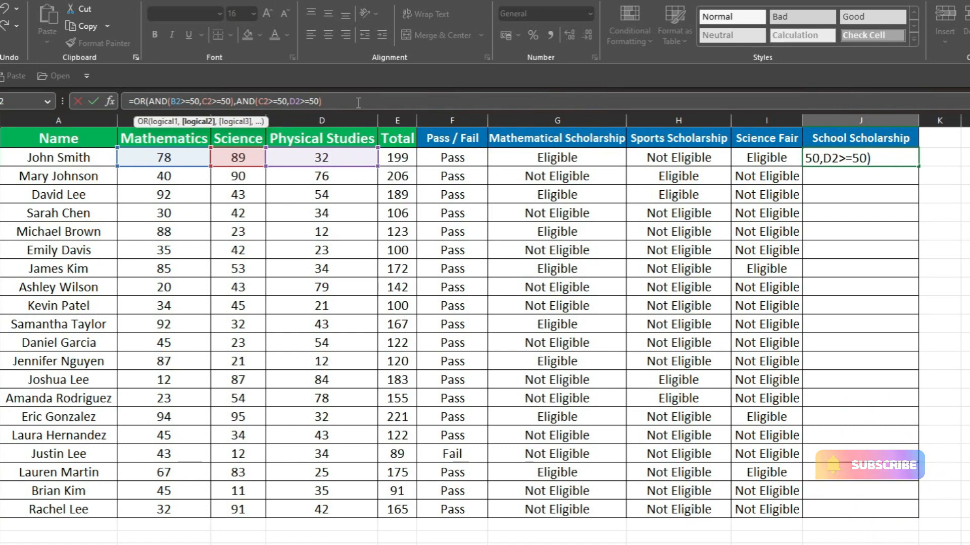
pyautogui.write(',')
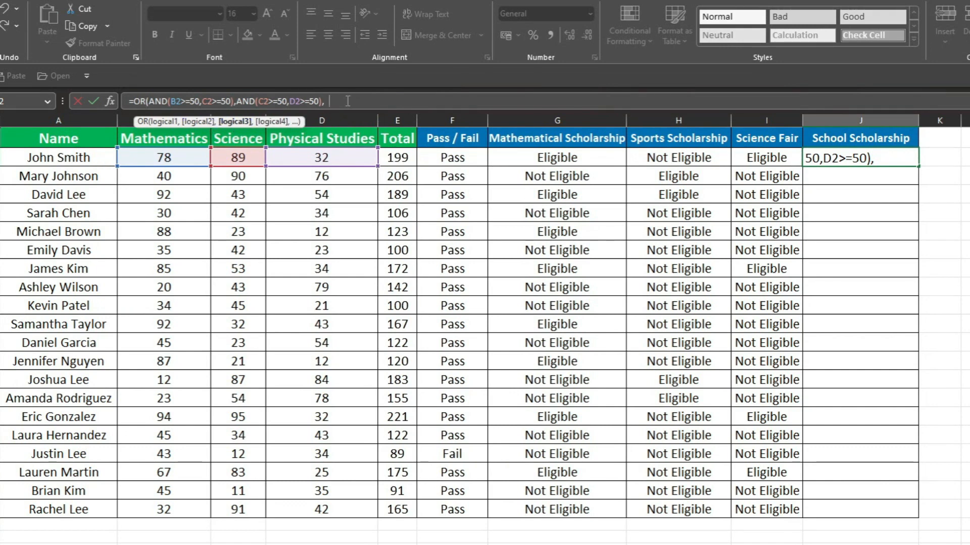
# Add AND(D2>=50,B2>=50) as the third OR argument in J2, covering Physical Studies and Mathematics, and complete the formula
pyautogui.write('and(')
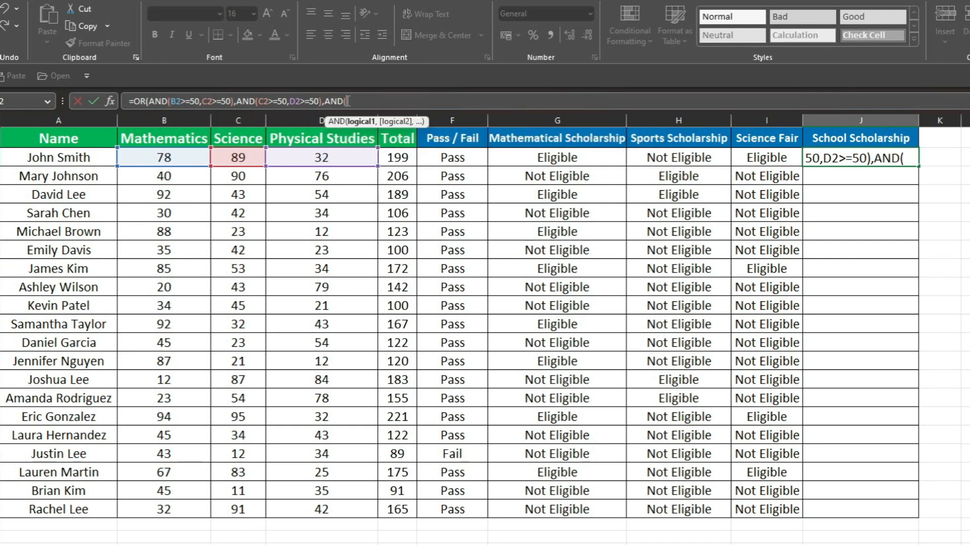
pyautogui.click(303, 159)
pyautogui.write('>')
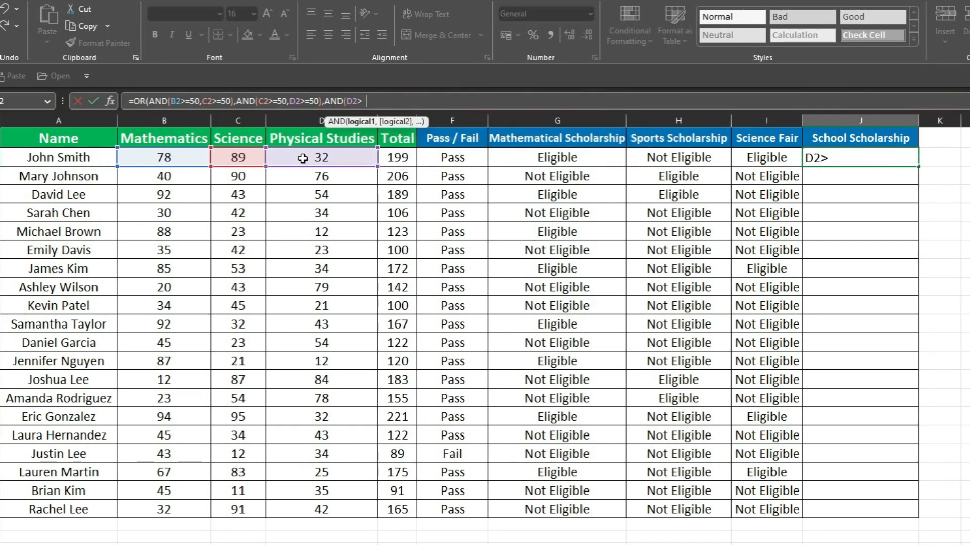
pyautogui.write('=50,')
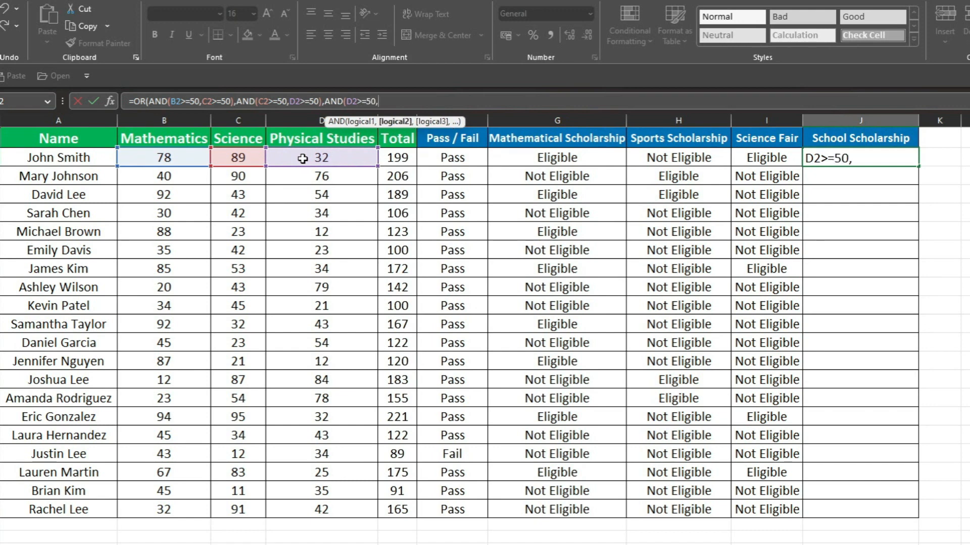
pyautogui.click(155, 156)
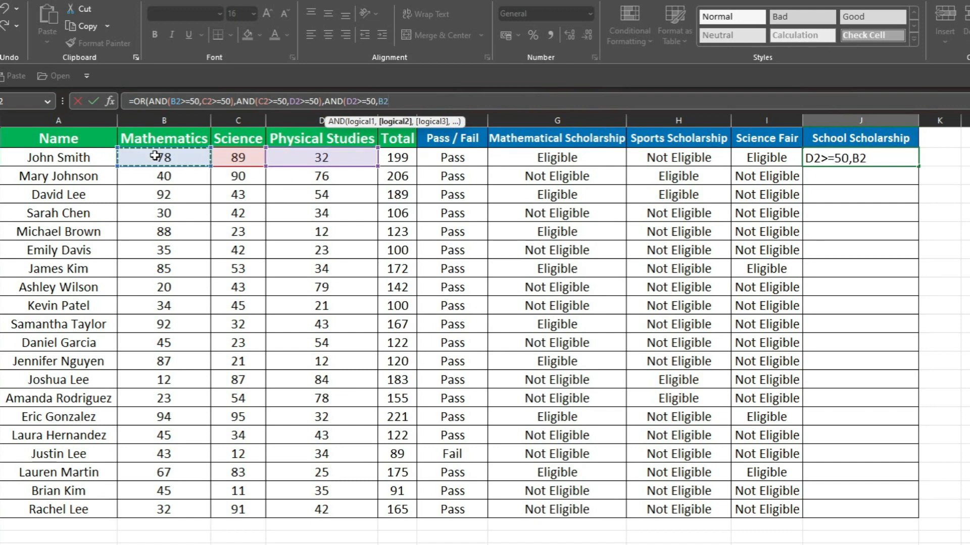
pyautogui.write('>=')
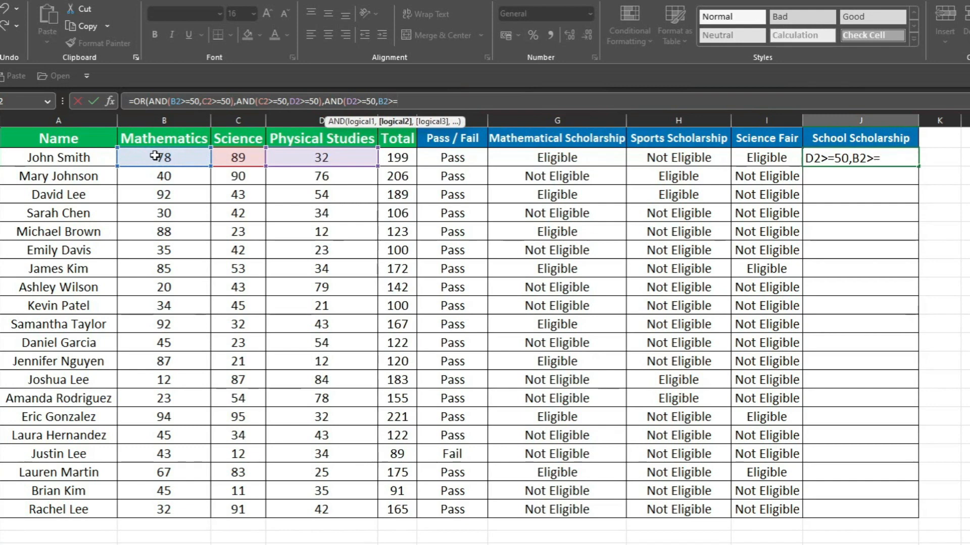
pyautogui.write('50')
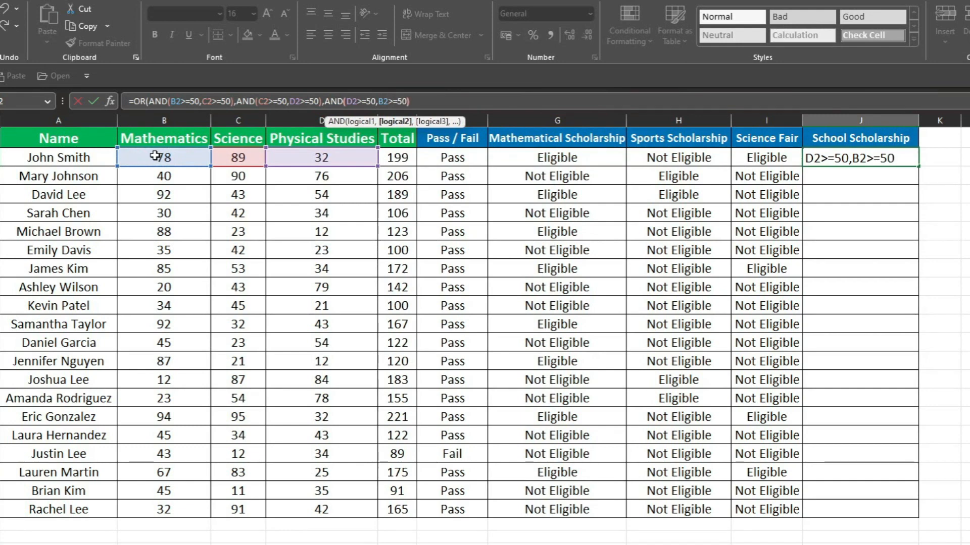
pyautogui.write(')')
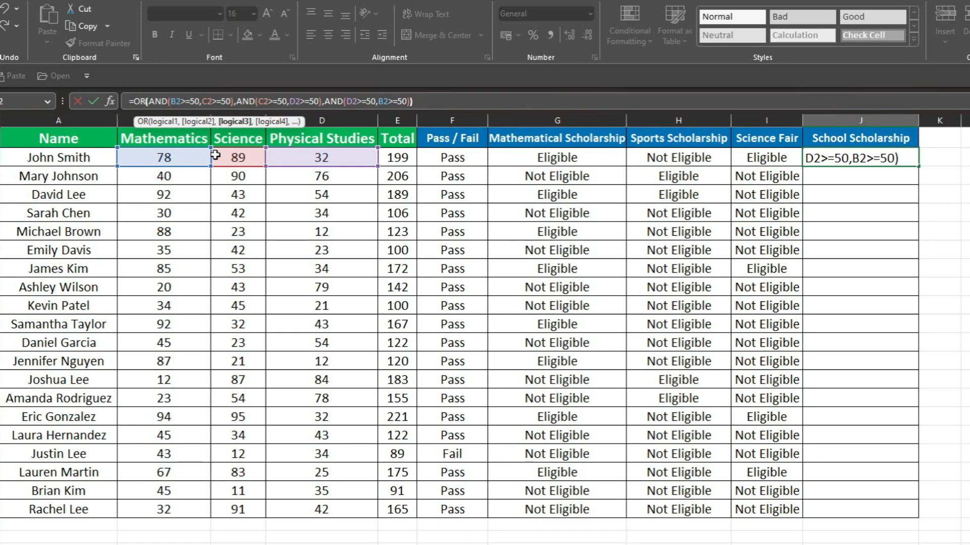
pyautogui.write(')')
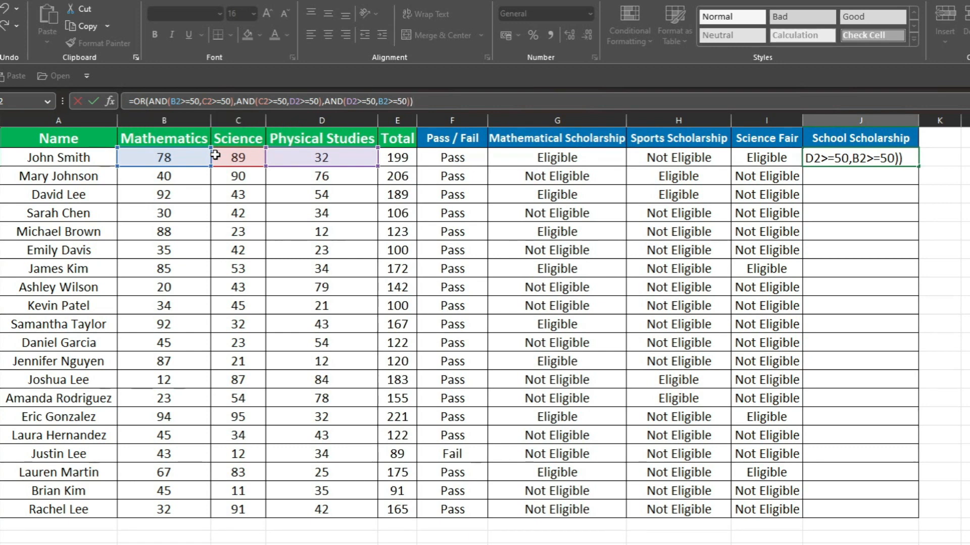
pyautogui.press('Return')
# Copy the OR formula from J2 down the School Scholarship column to row 21
pyautogui.click(861, 153)
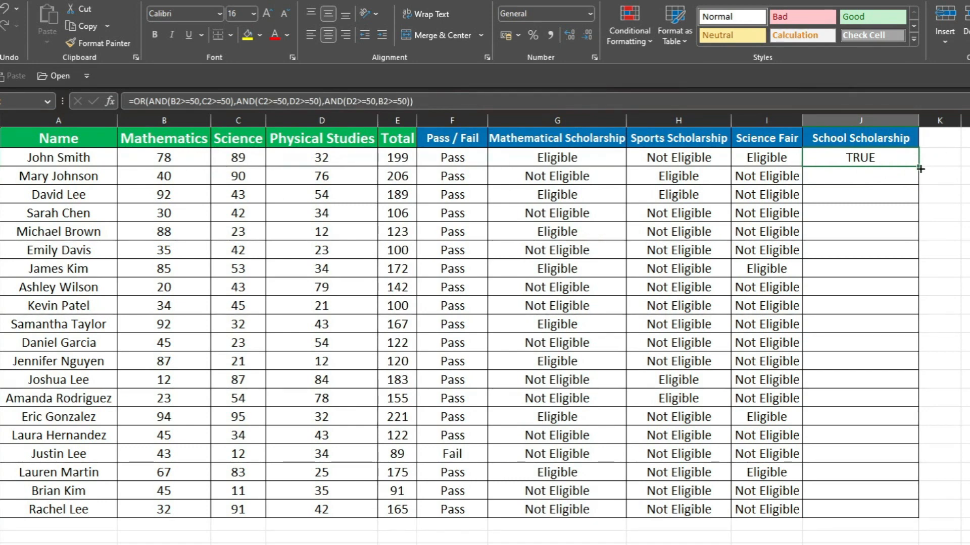
pyautogui.moveTo(918, 165); pyautogui.dragTo(935, 505)
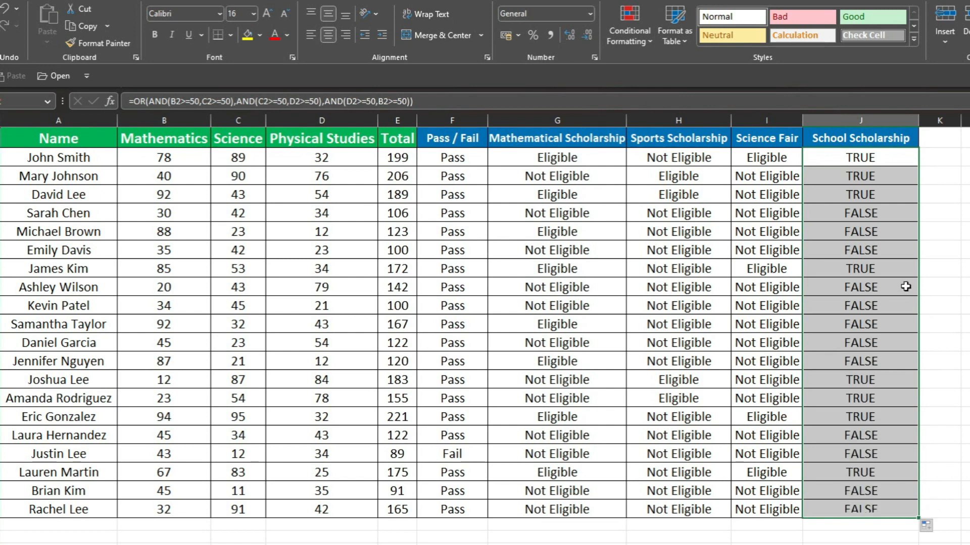
pyautogui.click(847, 285)
# Check the School Scholarship results in rows 3 to 7 against each student's Mathematics, Science and Physical Studies marks
pyautogui.click(865, 179)
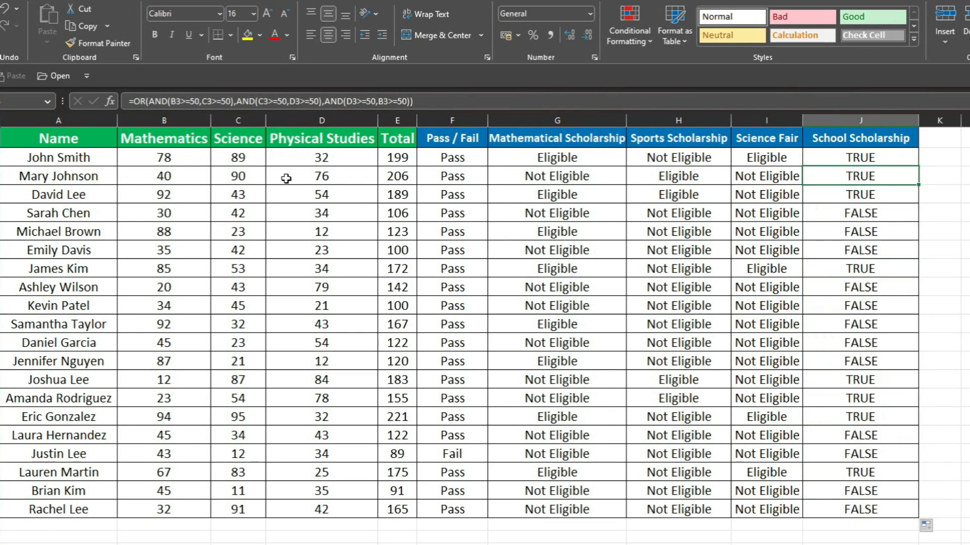
pyautogui.click(238, 177)
pyautogui.click(326, 175)
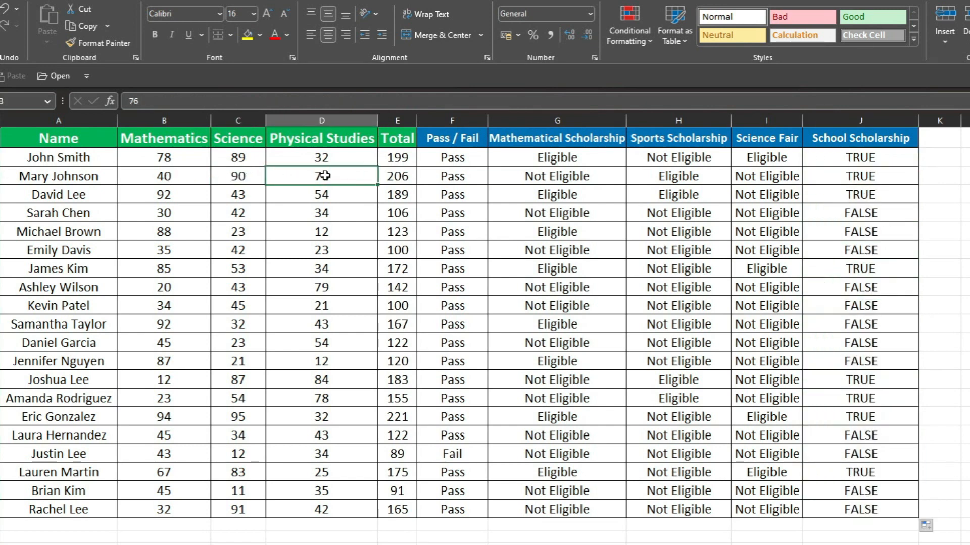
pyautogui.click(180, 185)
pyautogui.click(278, 195)
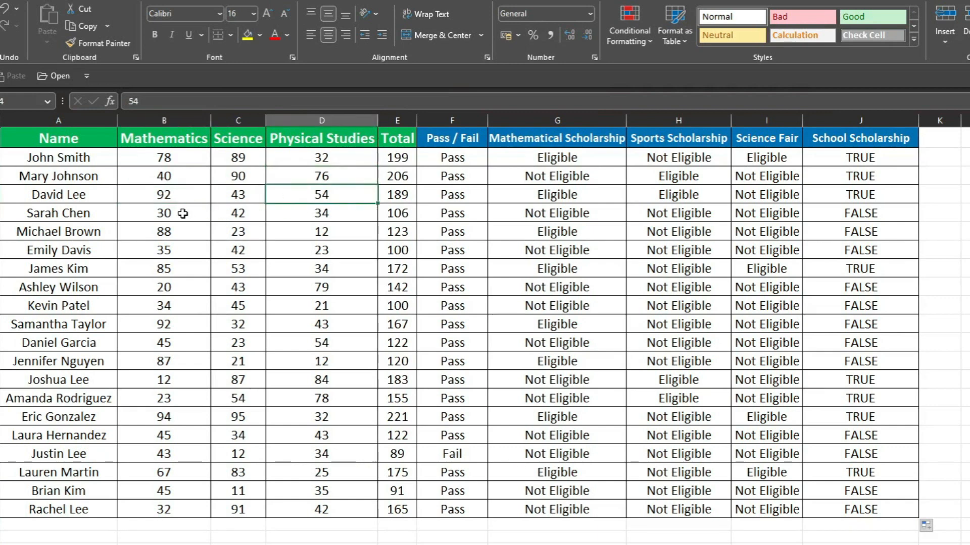
pyautogui.moveTo(195, 214); pyautogui.dragTo(322, 214)
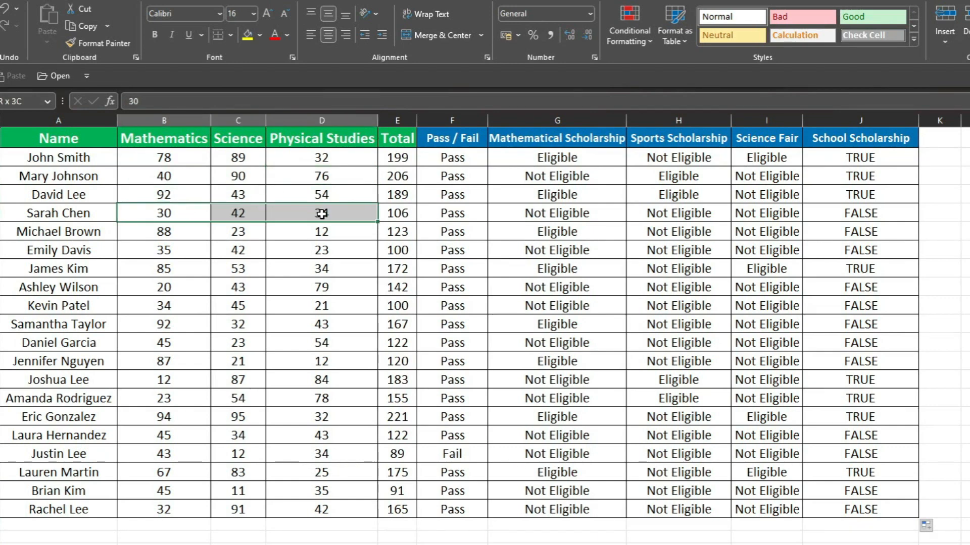
pyautogui.click(857, 213)
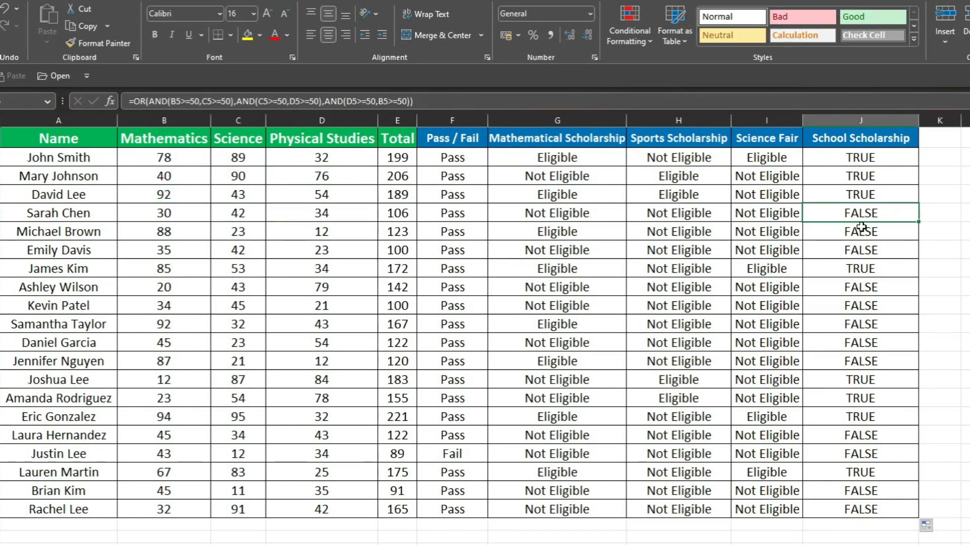
pyautogui.click(862, 229)
pyautogui.click(186, 233)
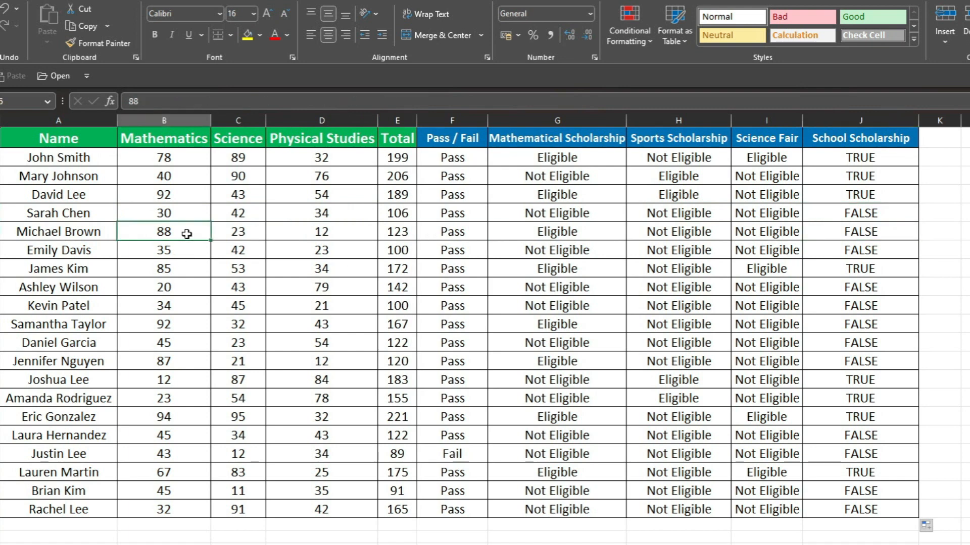
pyautogui.click(867, 255)
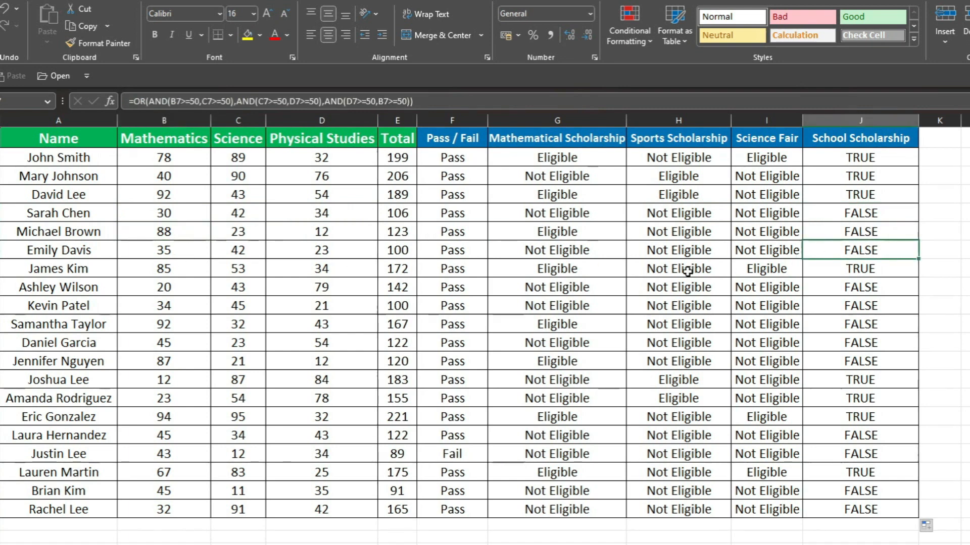
pyautogui.moveTo(195, 251); pyautogui.dragTo(332, 252)
pyautogui.click(774, 325)
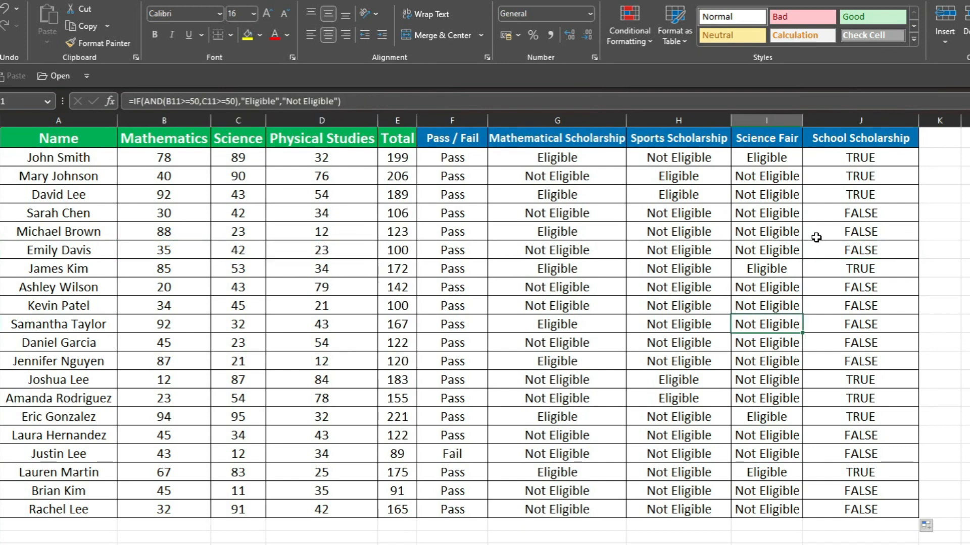
# Insert an IF function in front of the OR in the J2 formula, making the OR expression its logical test
pyautogui.click(884, 163)
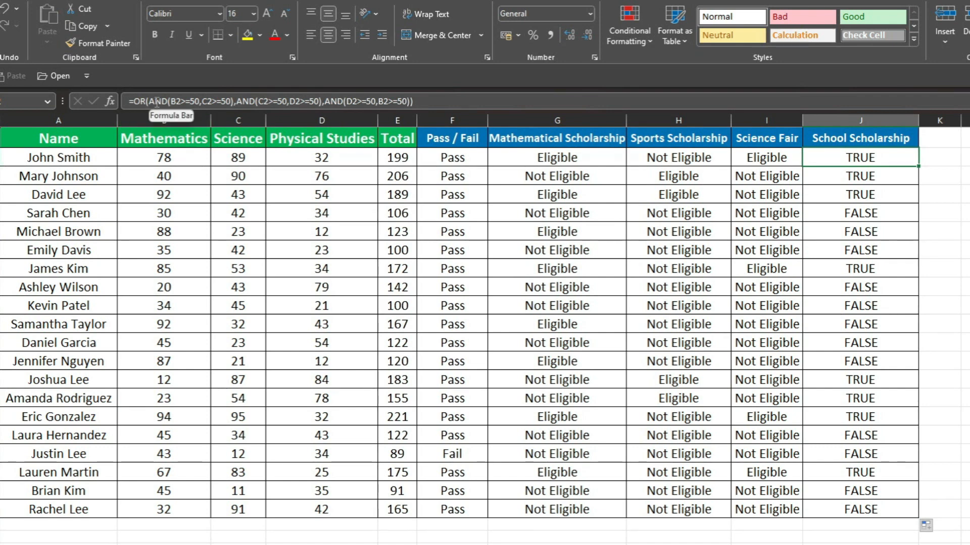
pyautogui.click(425, 101)
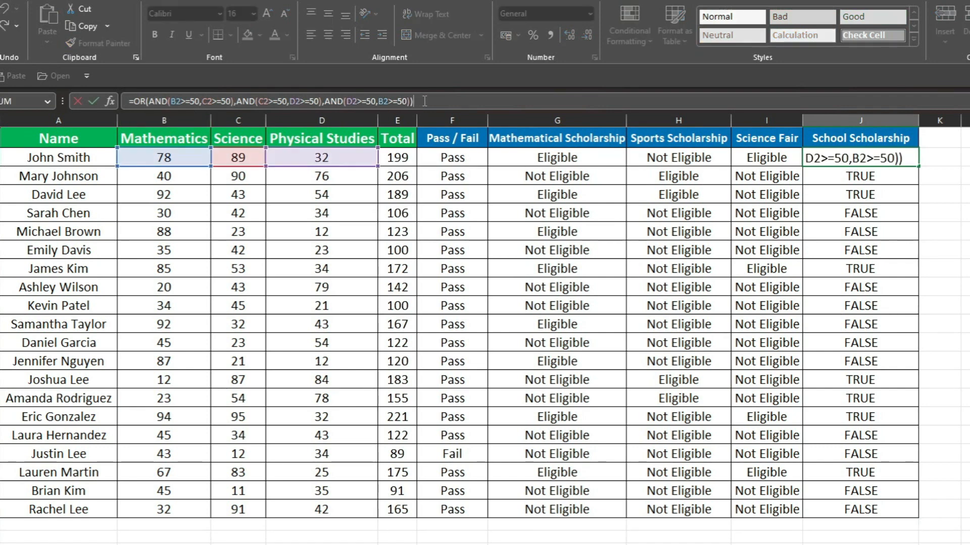
pyautogui.click(138, 102)
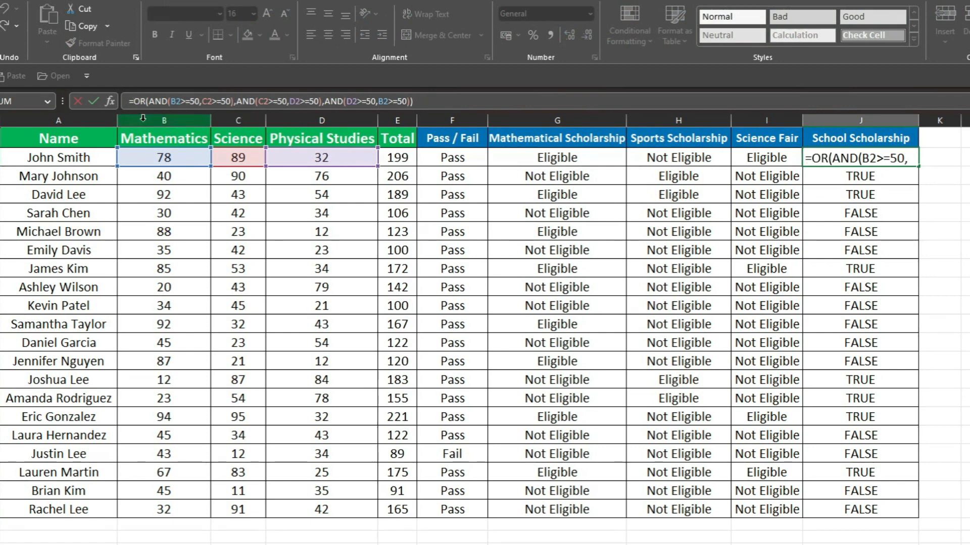
pyautogui.write('if')
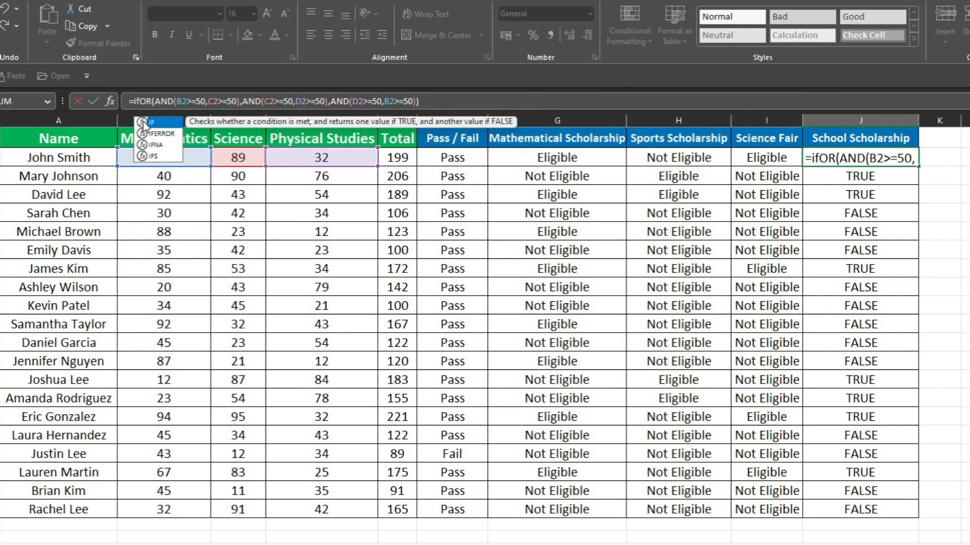
pyautogui.doubleClick(144, 123)
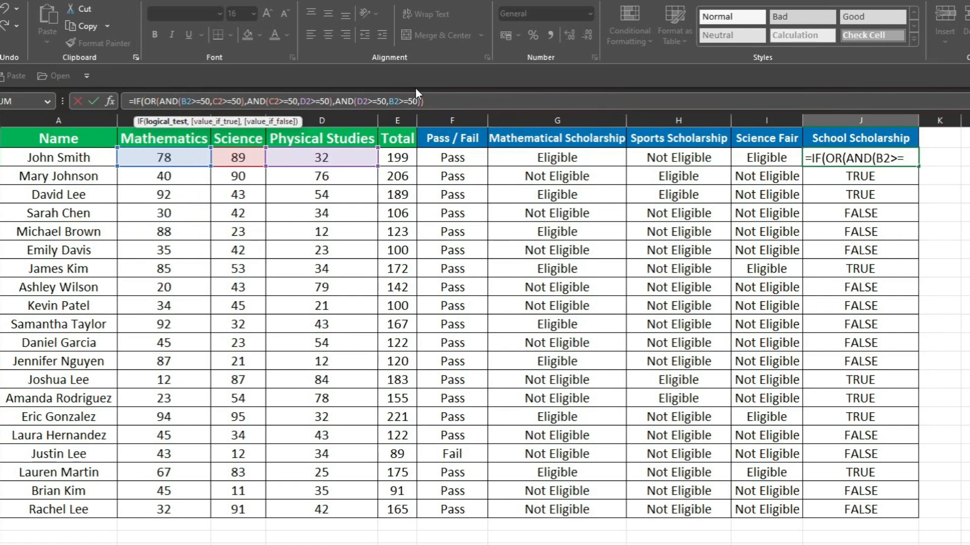
# Complete the IF formula in J2 with "Eligible" as the value if true and "Not Eligible" as the value if false
pyautogui.click(439, 100)
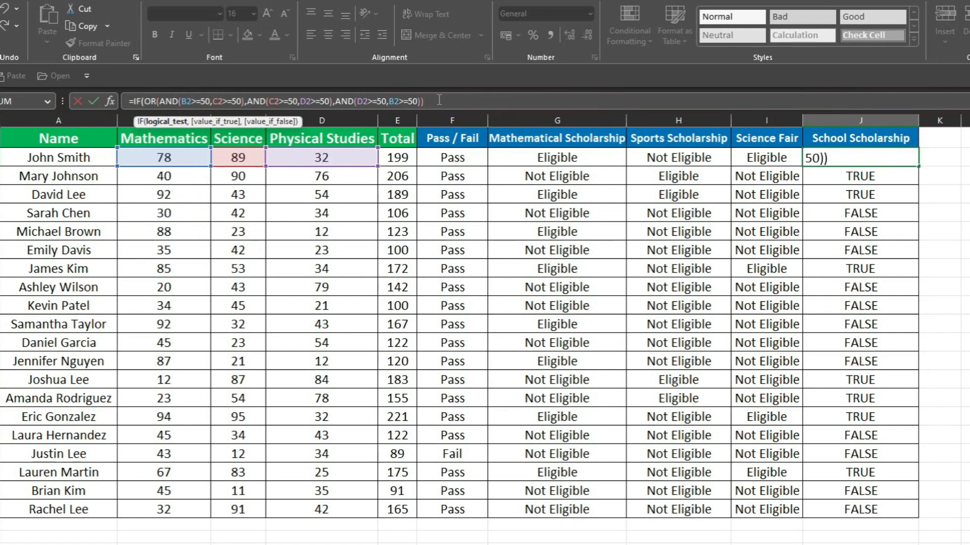
pyautogui.write(',"')
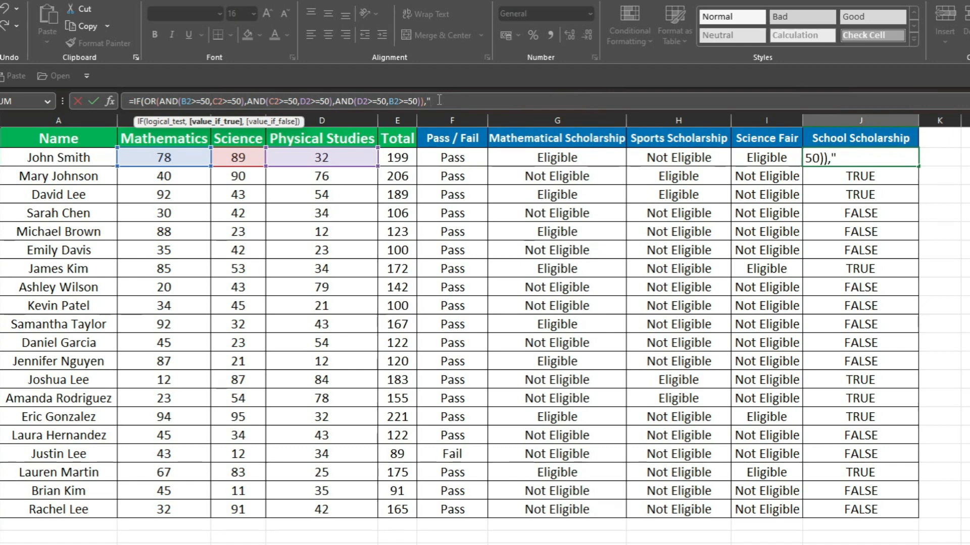
pyautogui.write('Eligi')
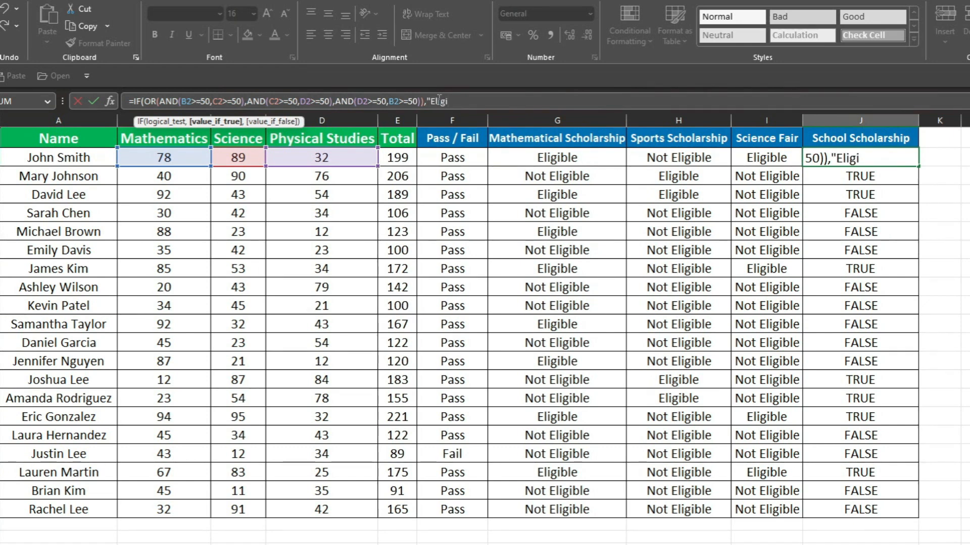
pyautogui.write('ble",')
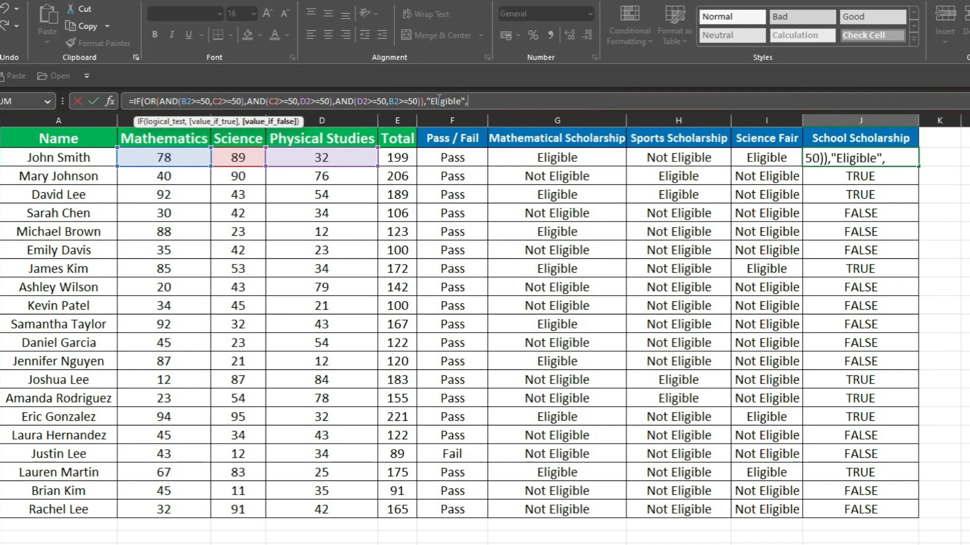
pyautogui.write('"Not')
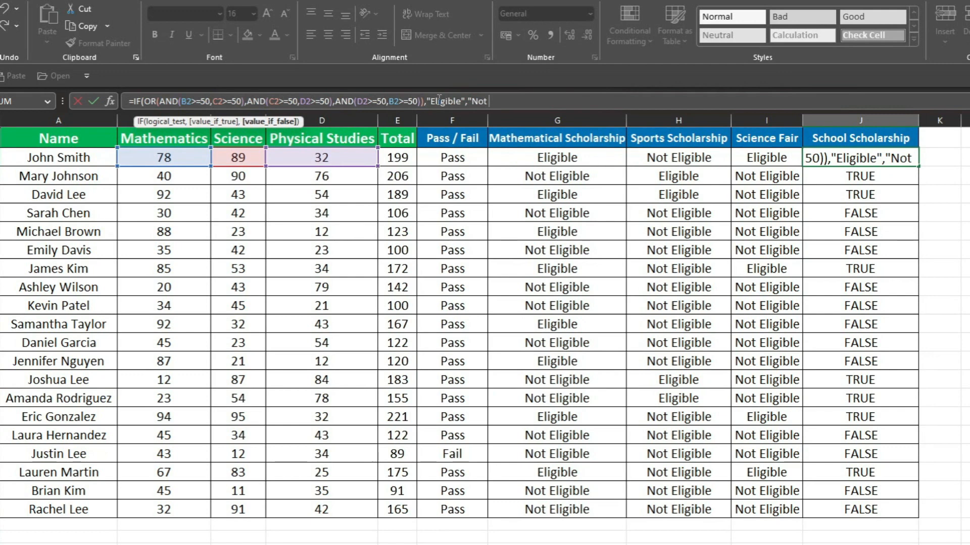
pyautogui.write(' Eligib')
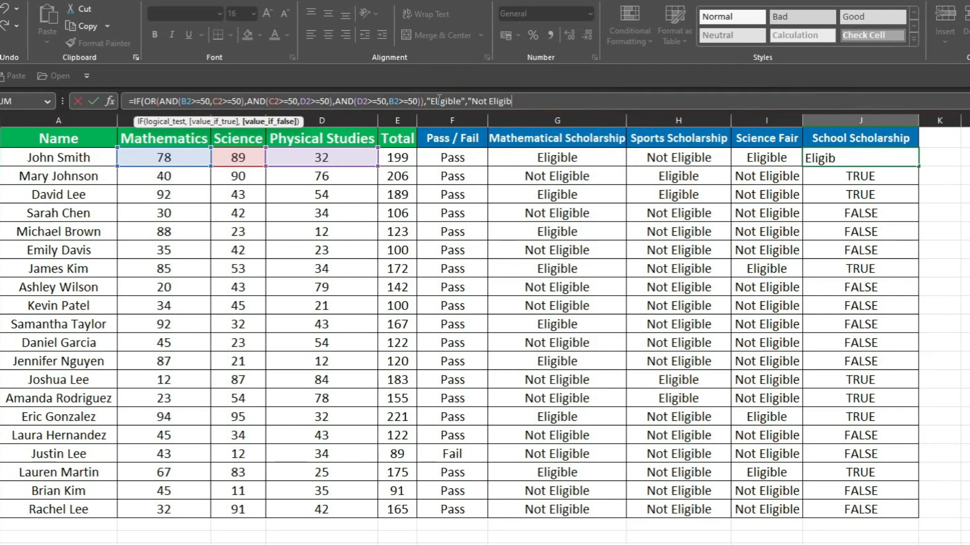
pyautogui.write('le")')
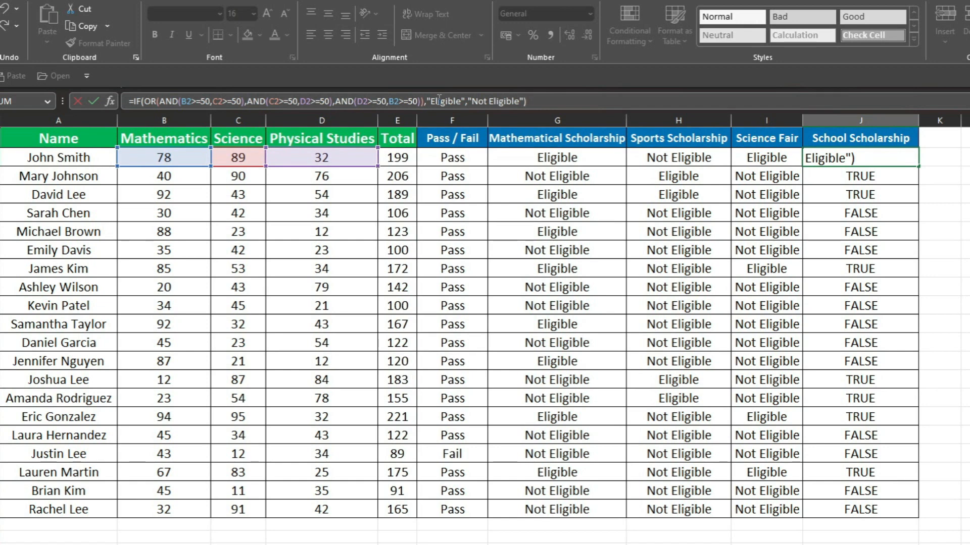
pyautogui.press('Return')
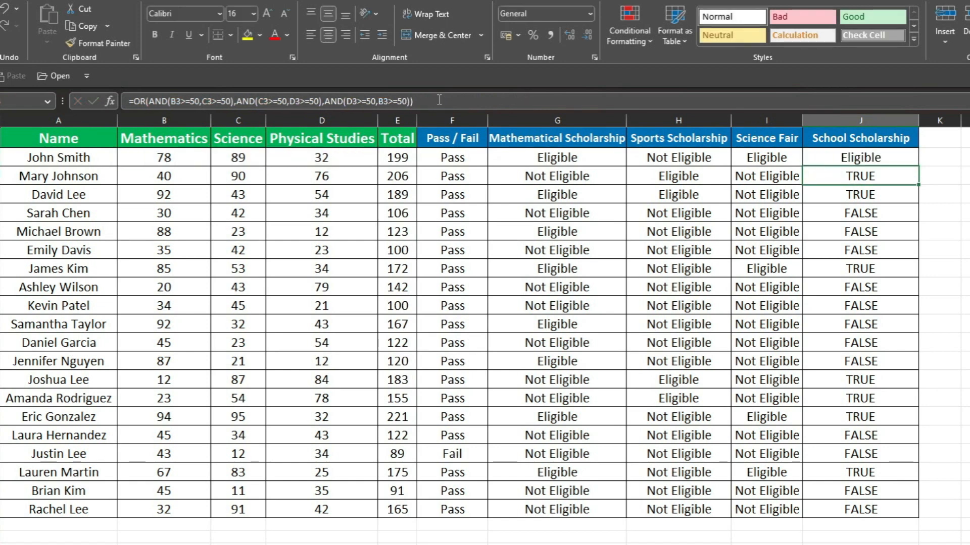
# Fill the IF formula from J2 down the School Scholarship column to row 21
pyautogui.click(894, 159)
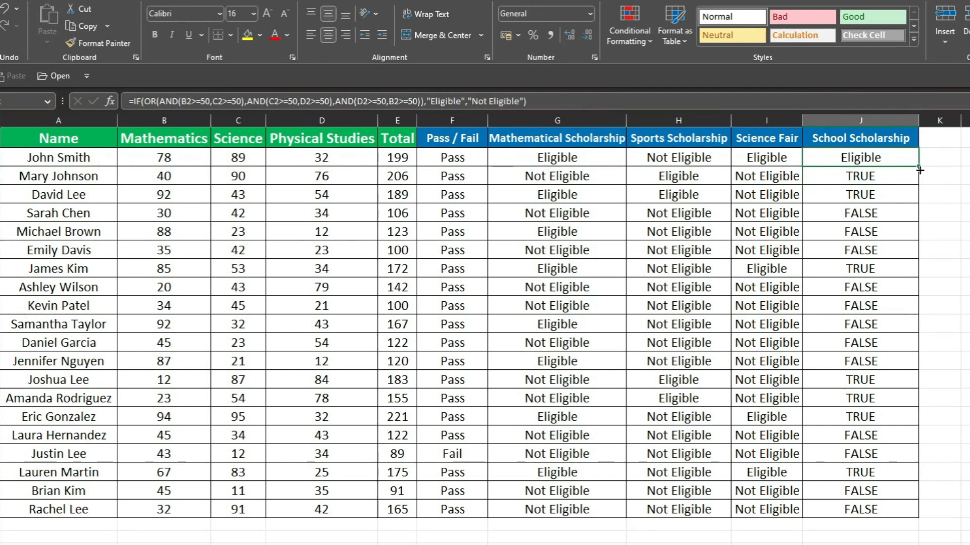
pyautogui.doubleClick(918, 166)
pyautogui.click(889, 374)
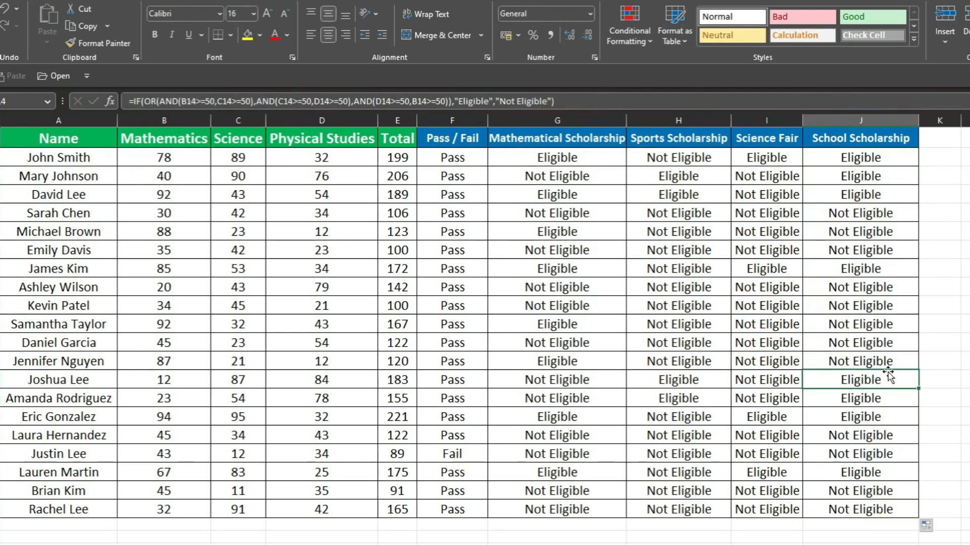